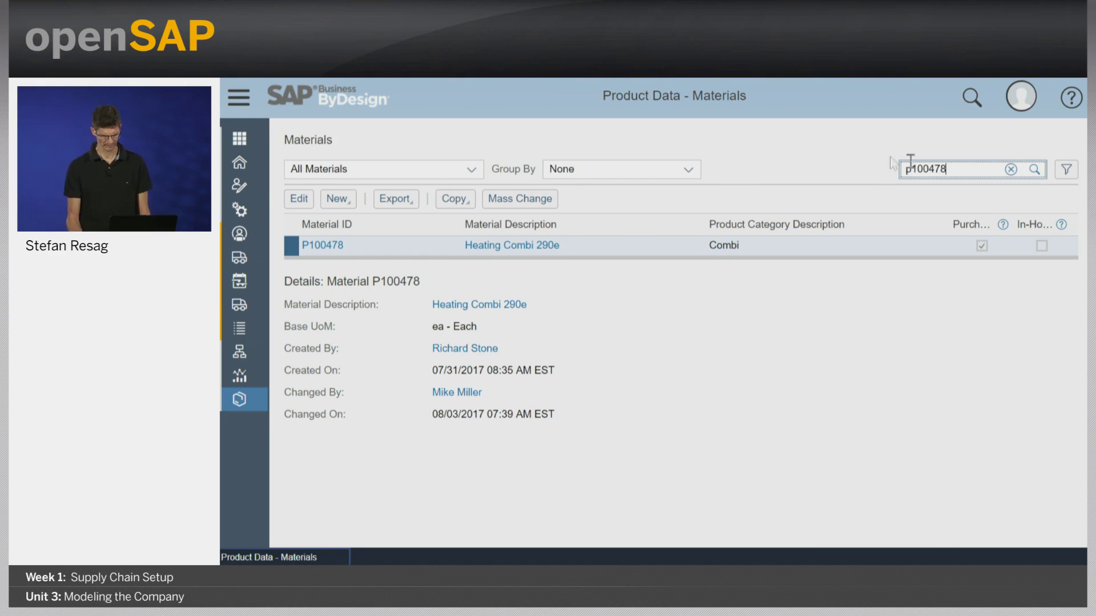
Step: Copy material P100478 with its source status and give the new material the ID OSAP_001
click(468, 203)
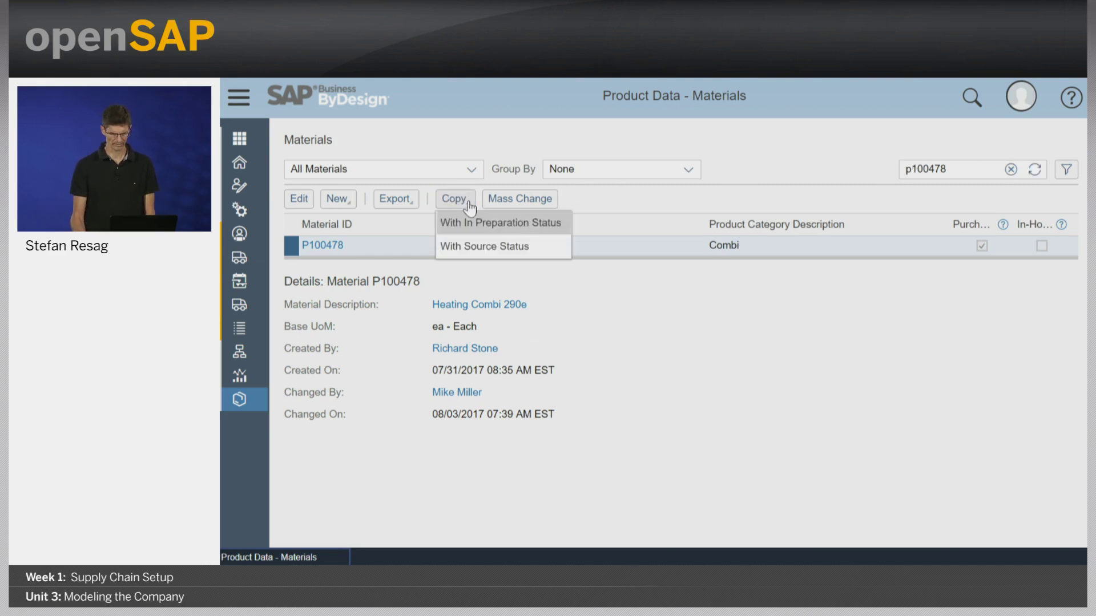
click(535, 244)
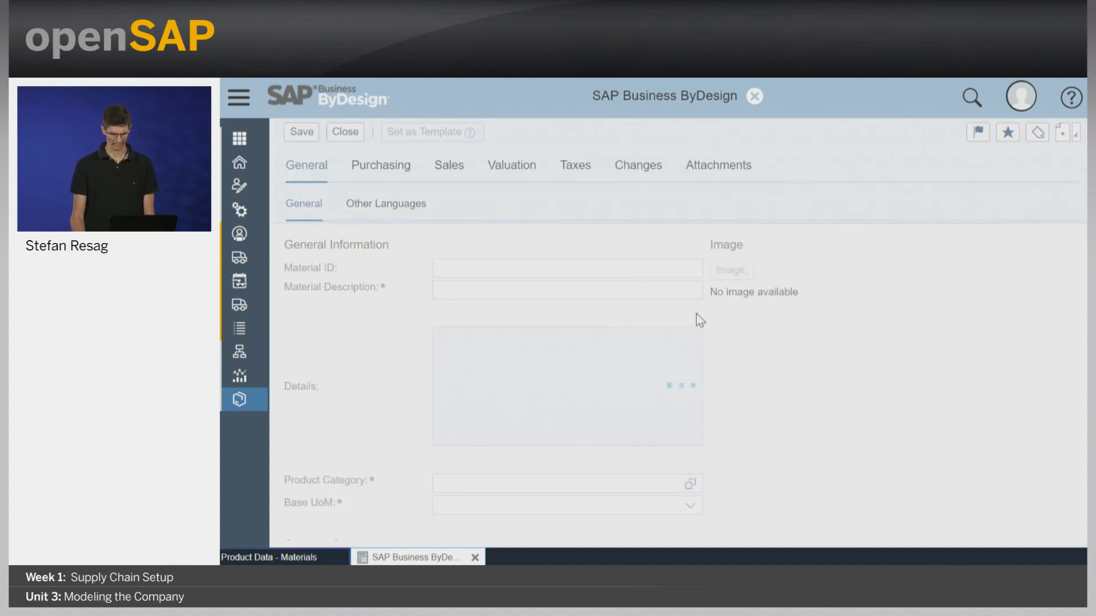
click(556, 269)
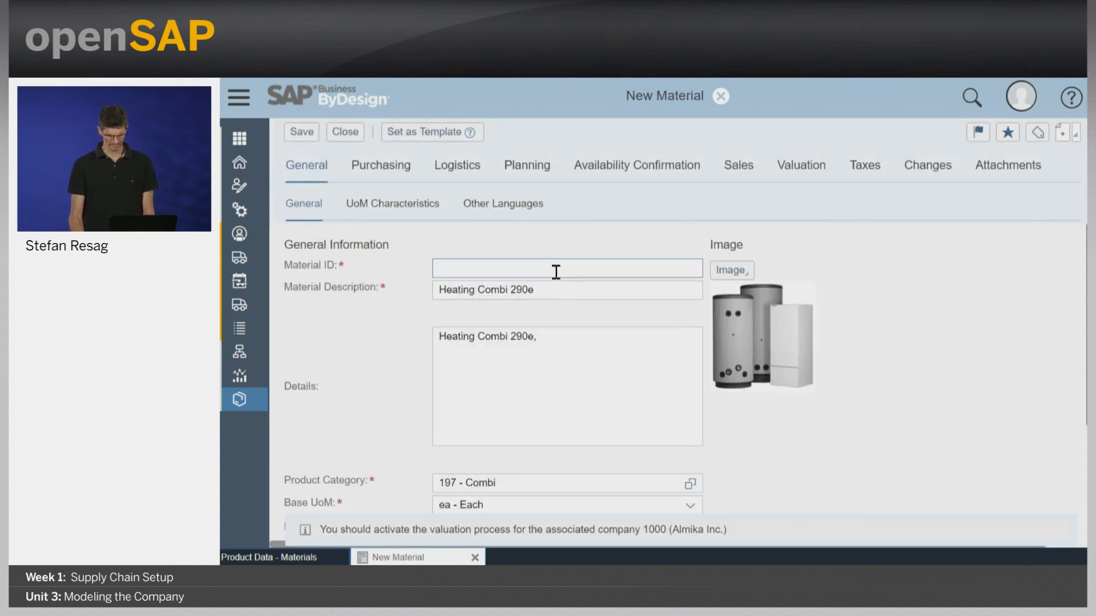
text(OSAP_001)
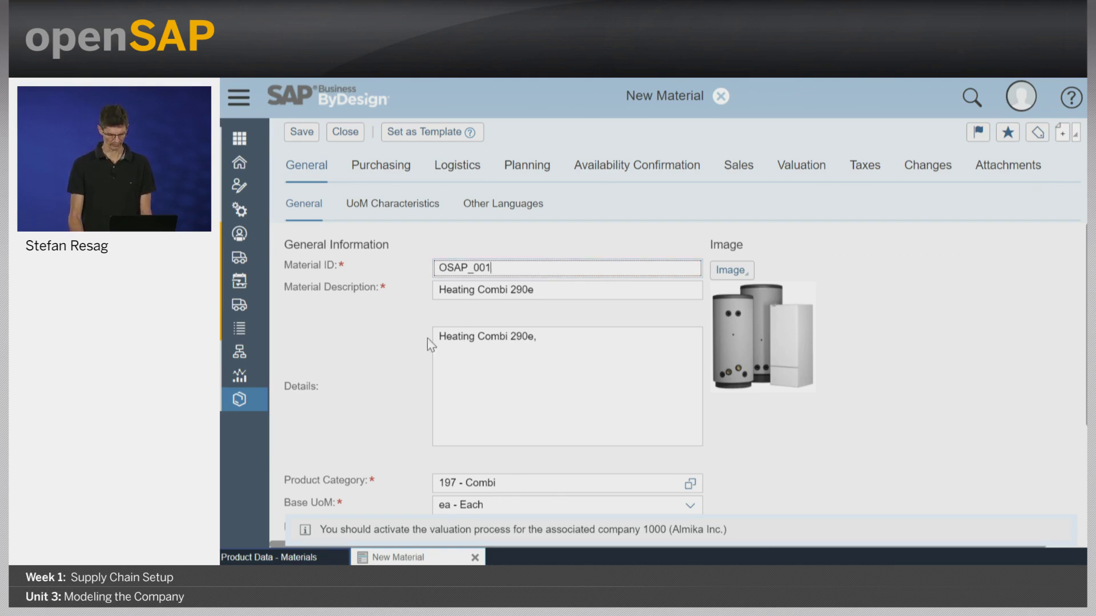
Step: Add a quantity conversion to the material in which 1 Box corresponds to 10 Each
scroll(393, 341, down, 3)
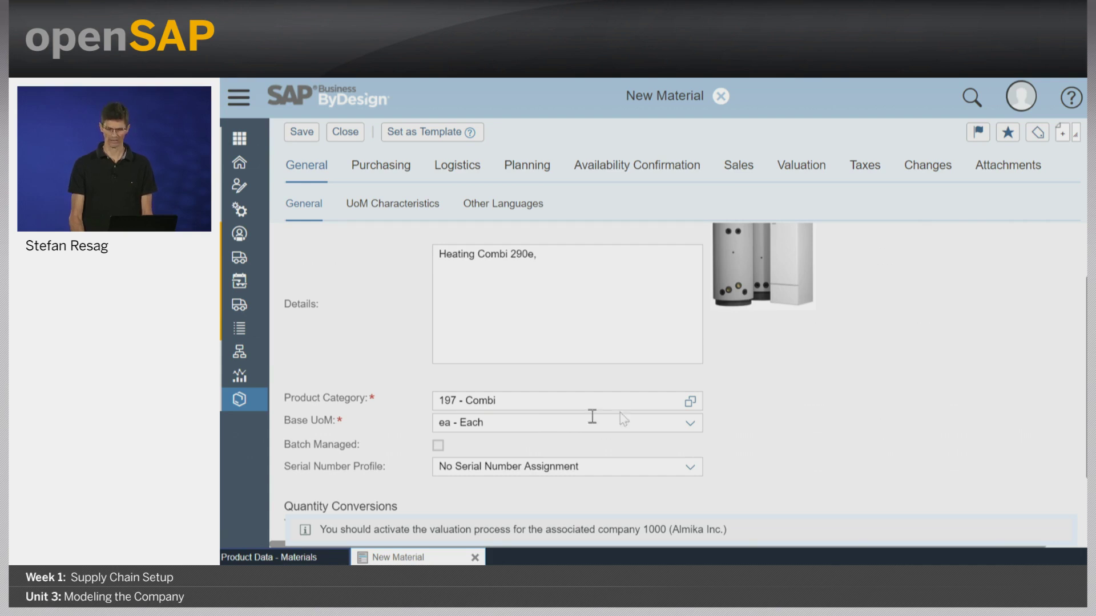
scroll(785, 415, down, 3)
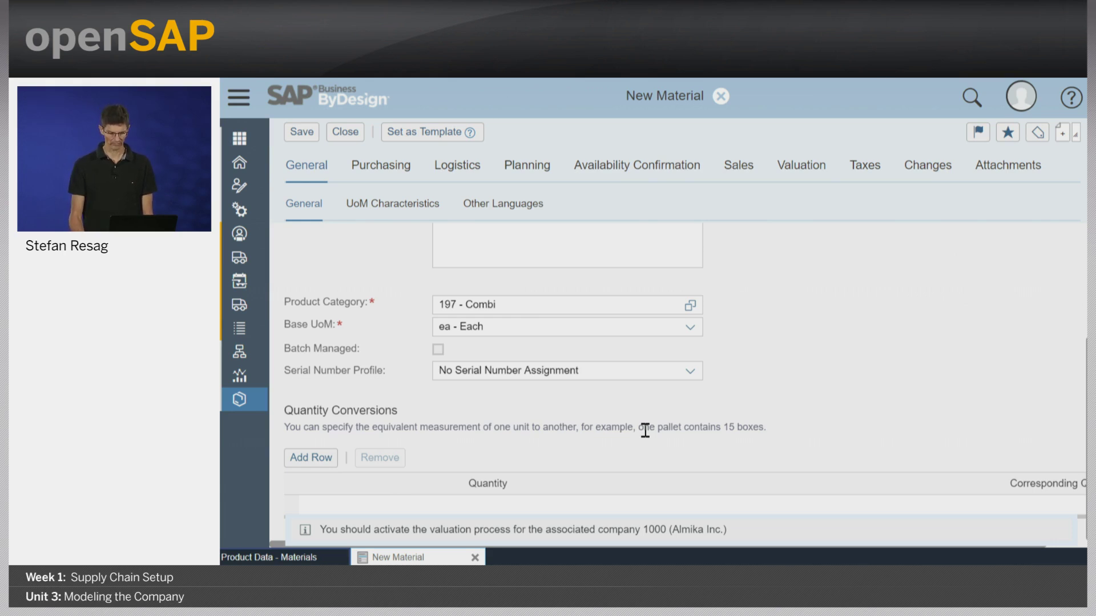
click(309, 459)
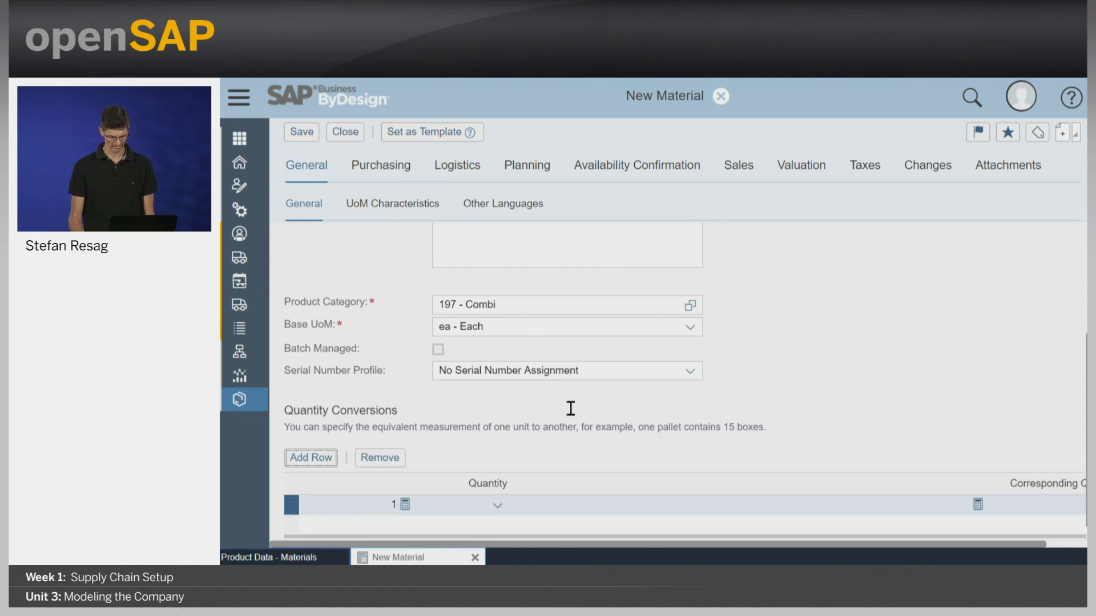
click(472, 485)
text(box)
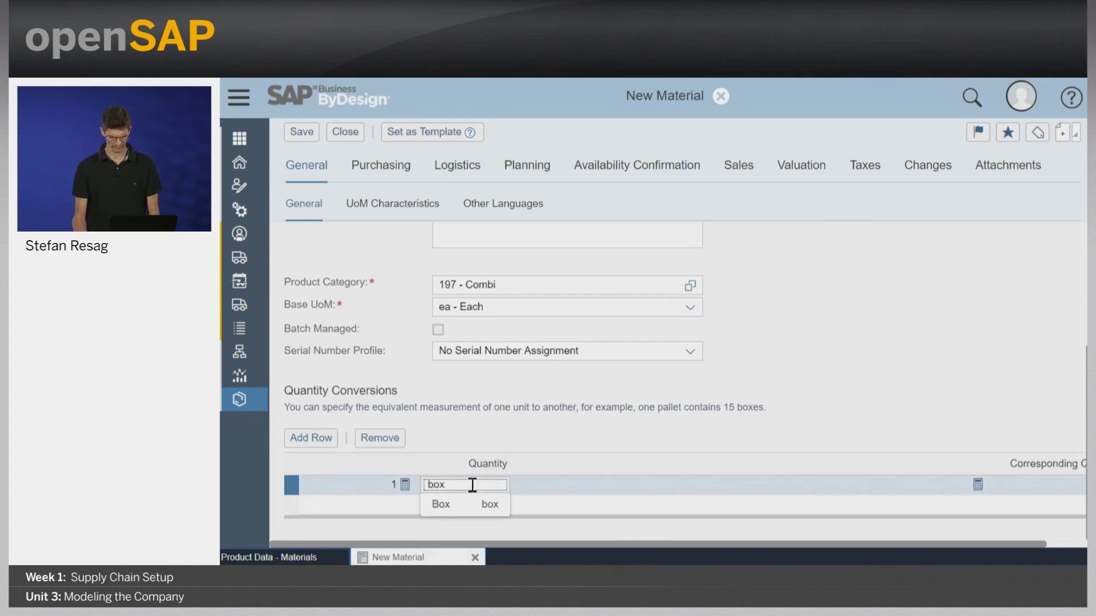
click(472, 505)
click(610, 489)
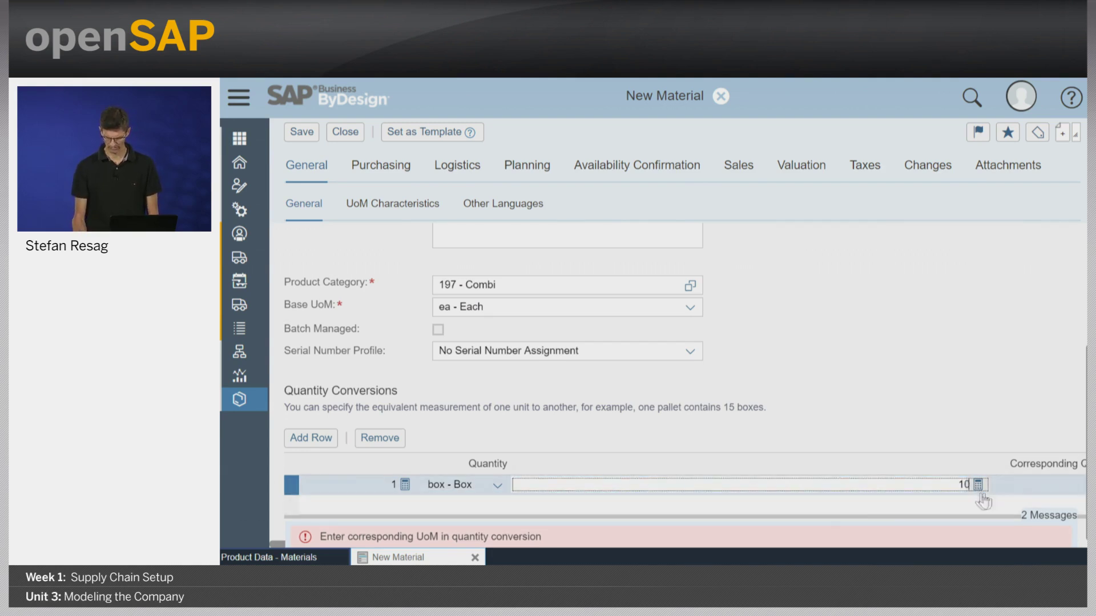
click(1017, 484)
text(ea)
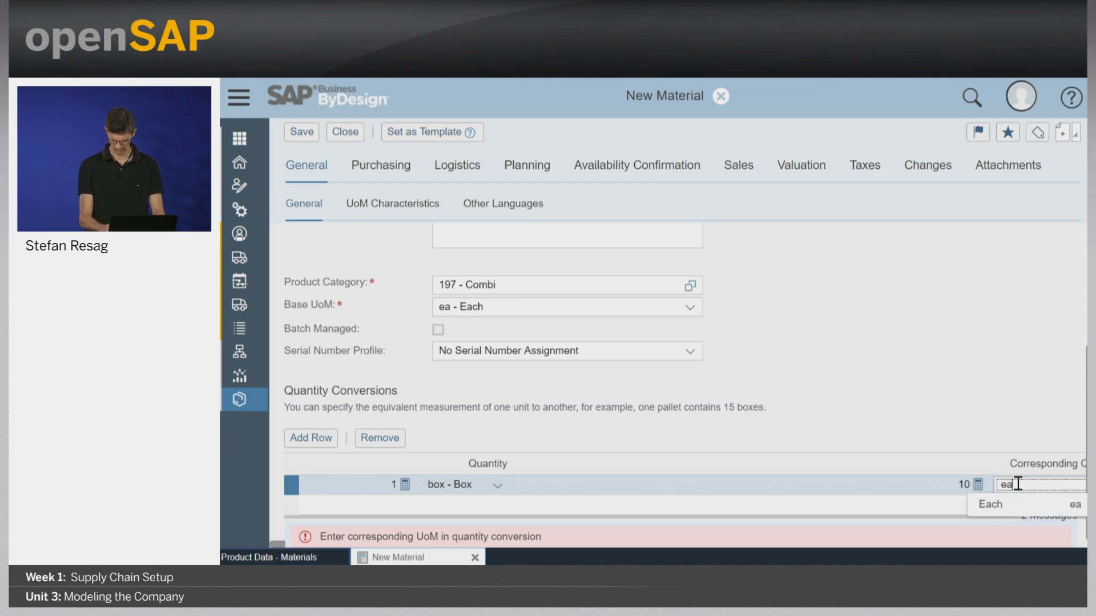
key(Return)
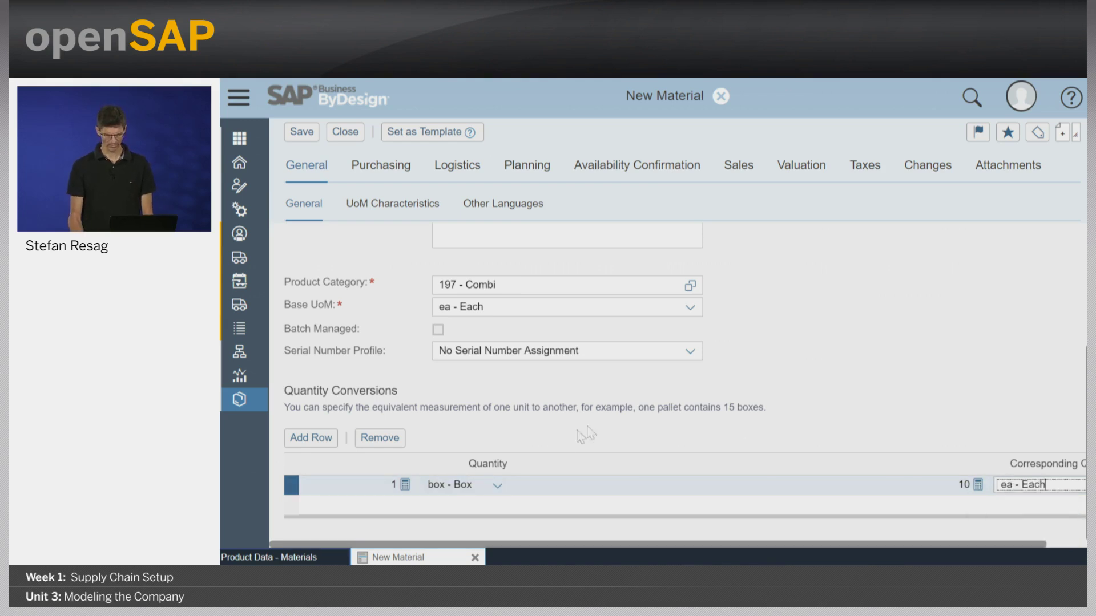
click(649, 483)
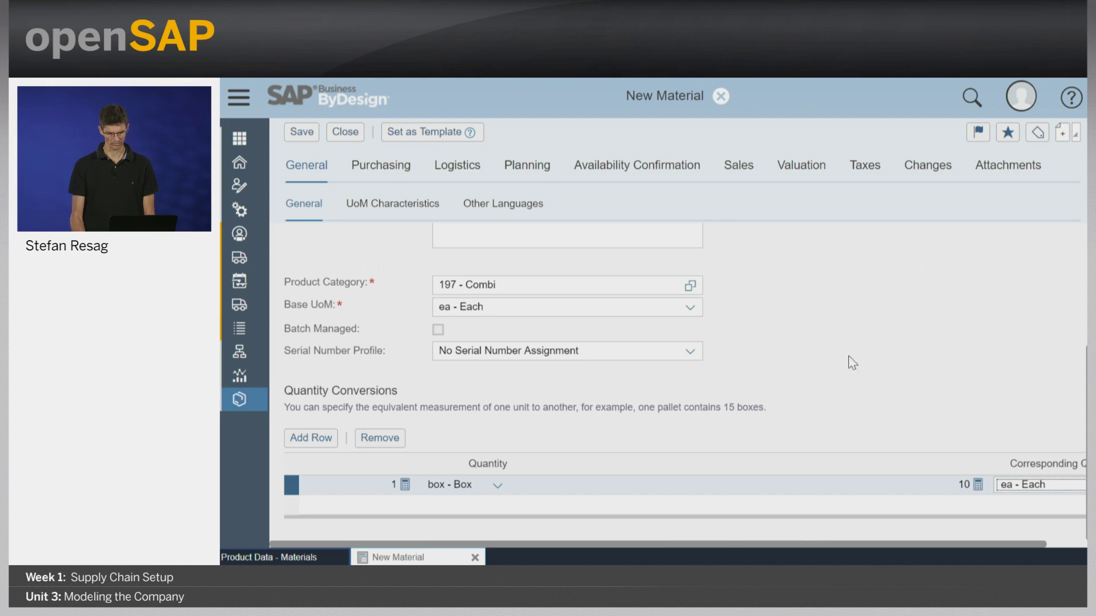
Step: View the material's purchasing data and assign storage group NON-BULK to site P1100 Almika Heating Cleveland in its logistics data
scroll(852, 363, up, 4)
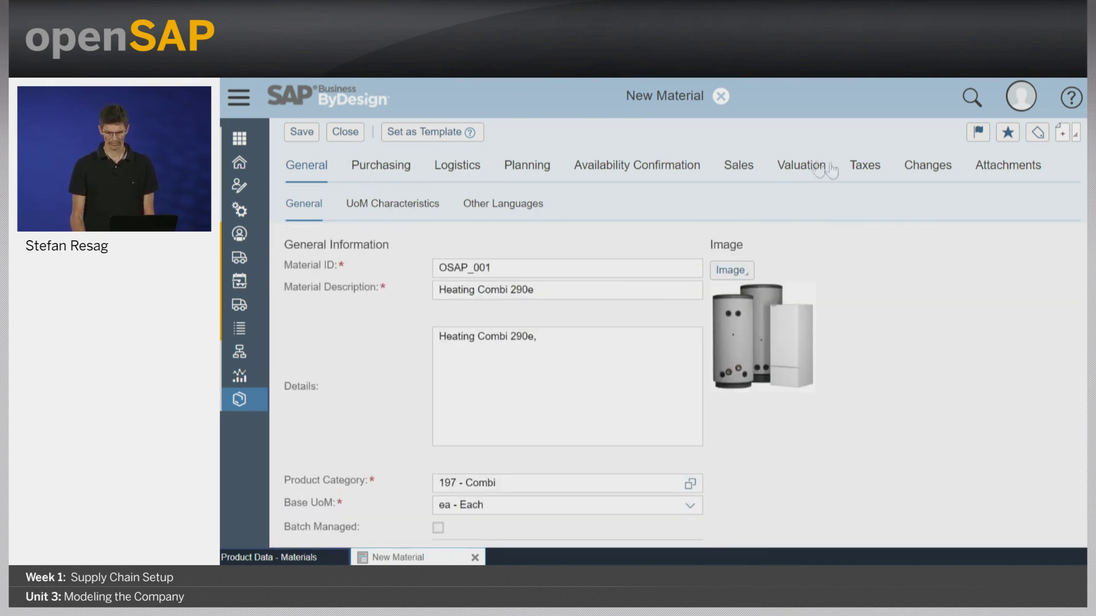
click(396, 166)
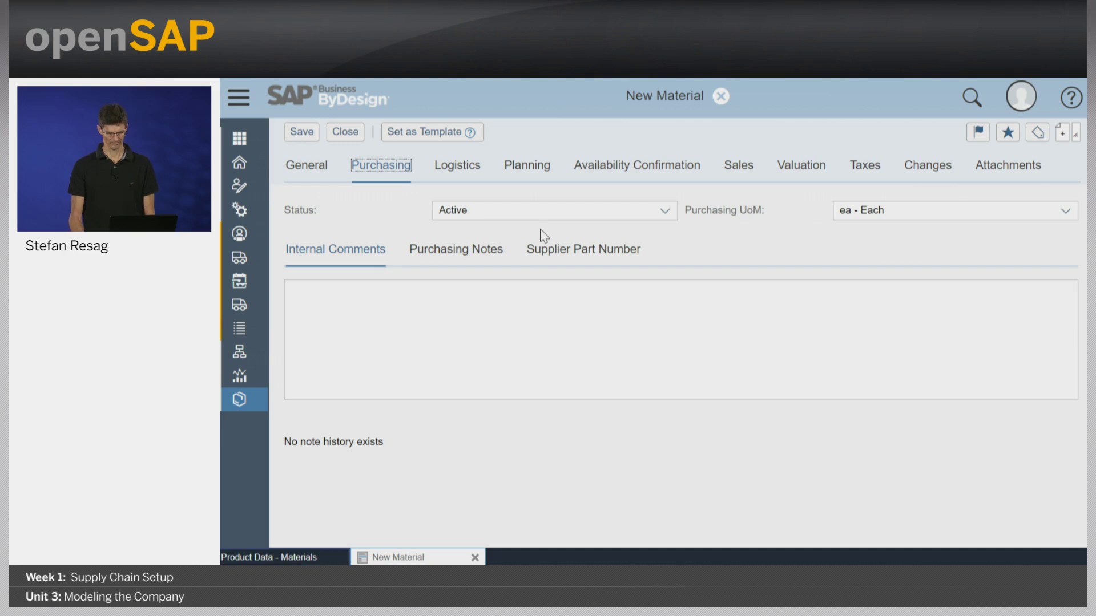
click(460, 170)
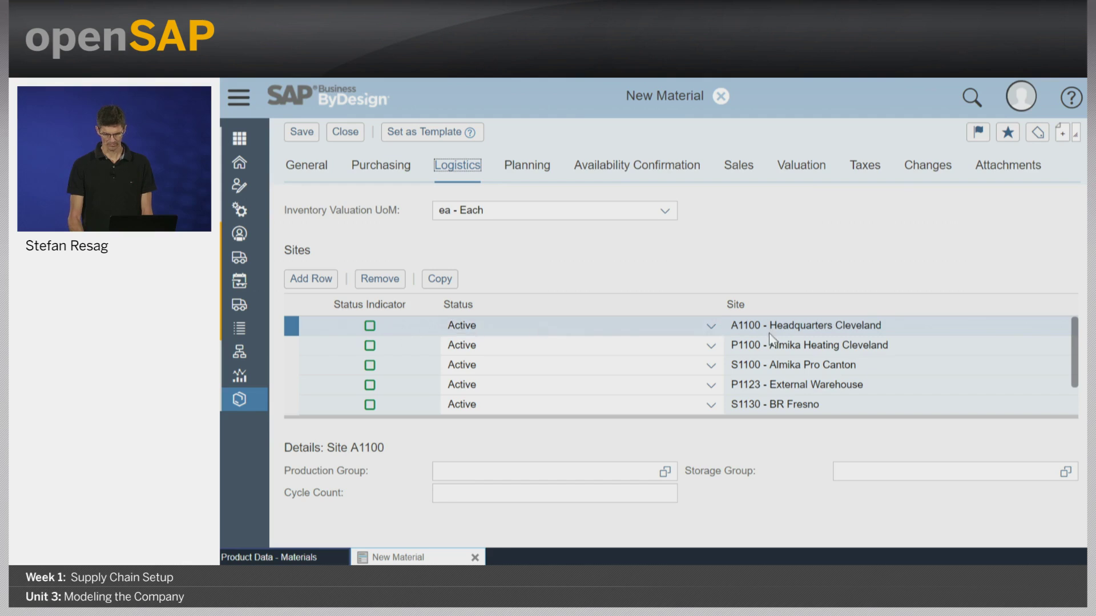
click(288, 349)
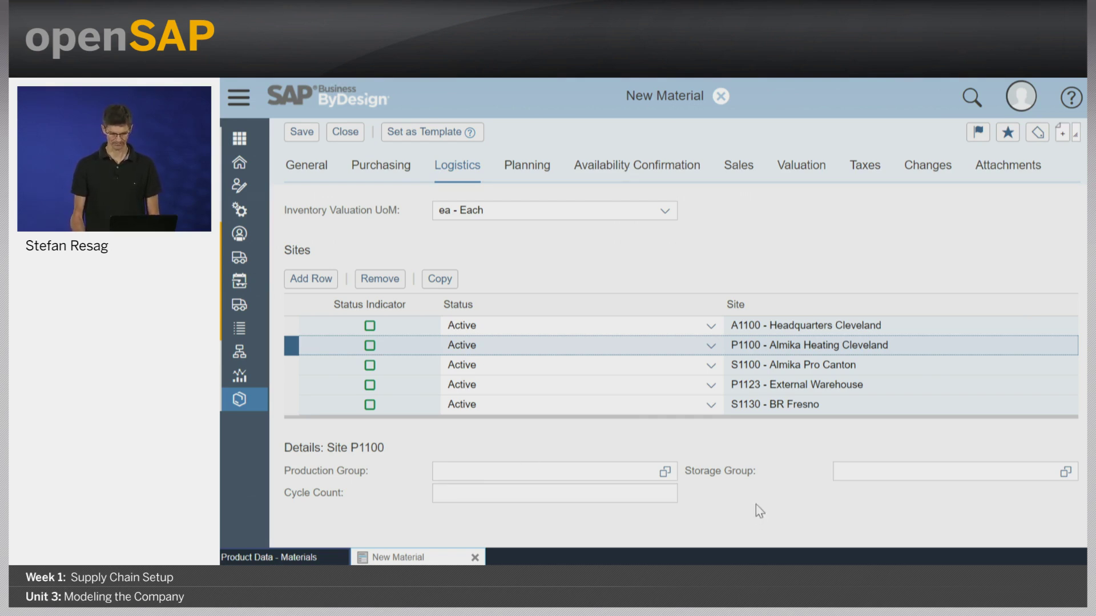
click(560, 468)
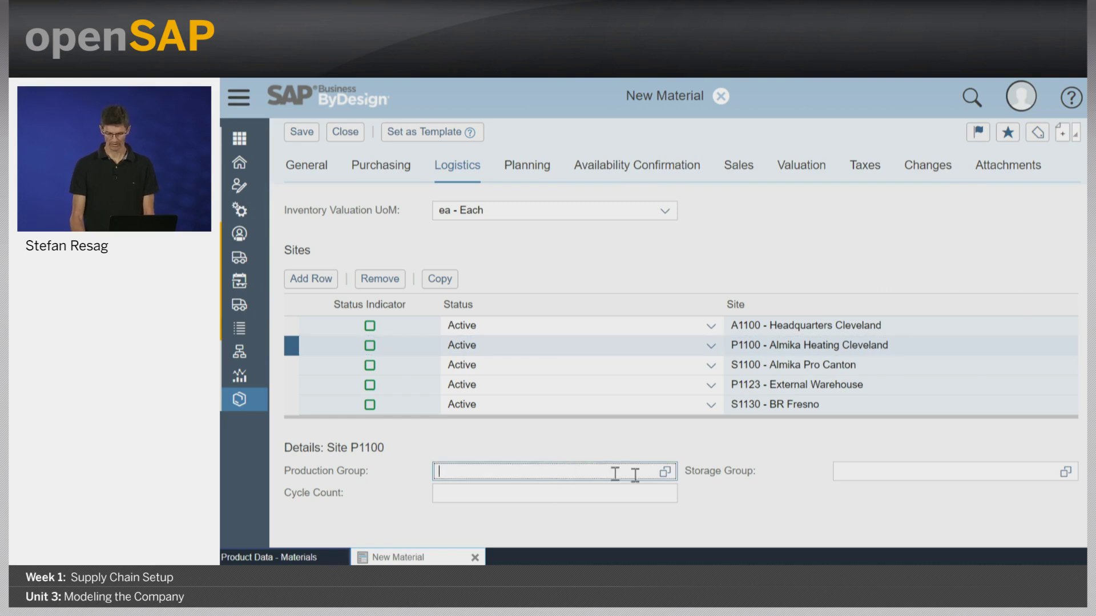
click(889, 472)
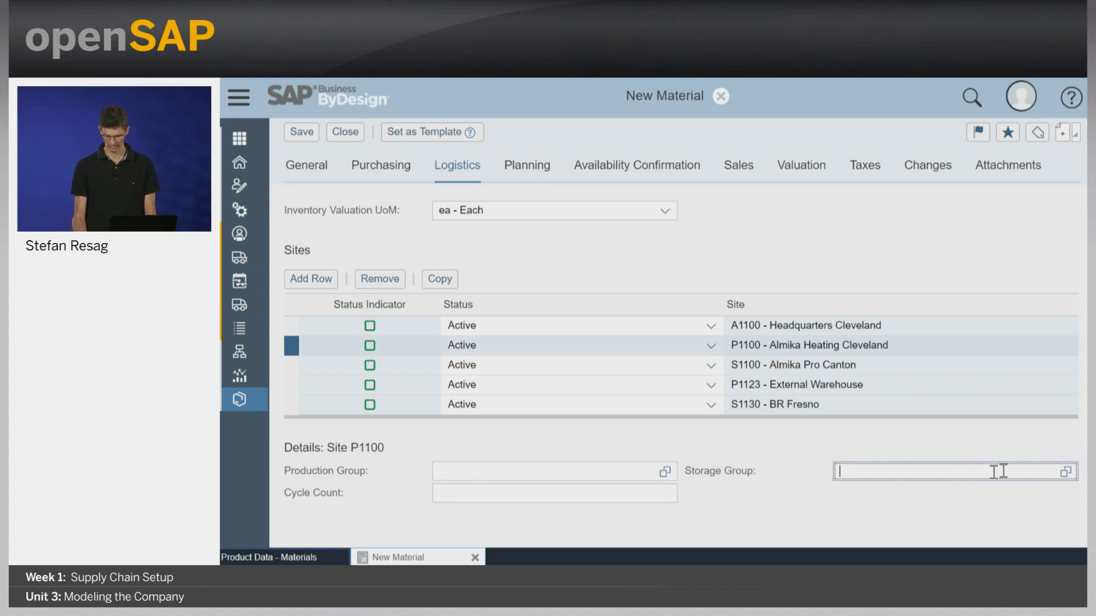
click(1065, 472)
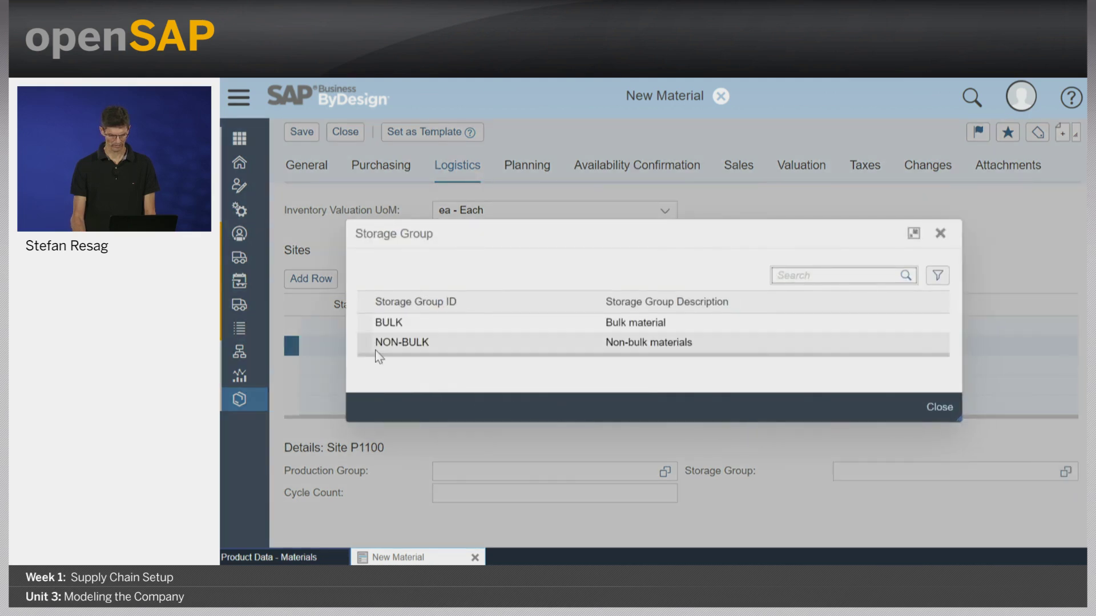
click(365, 341)
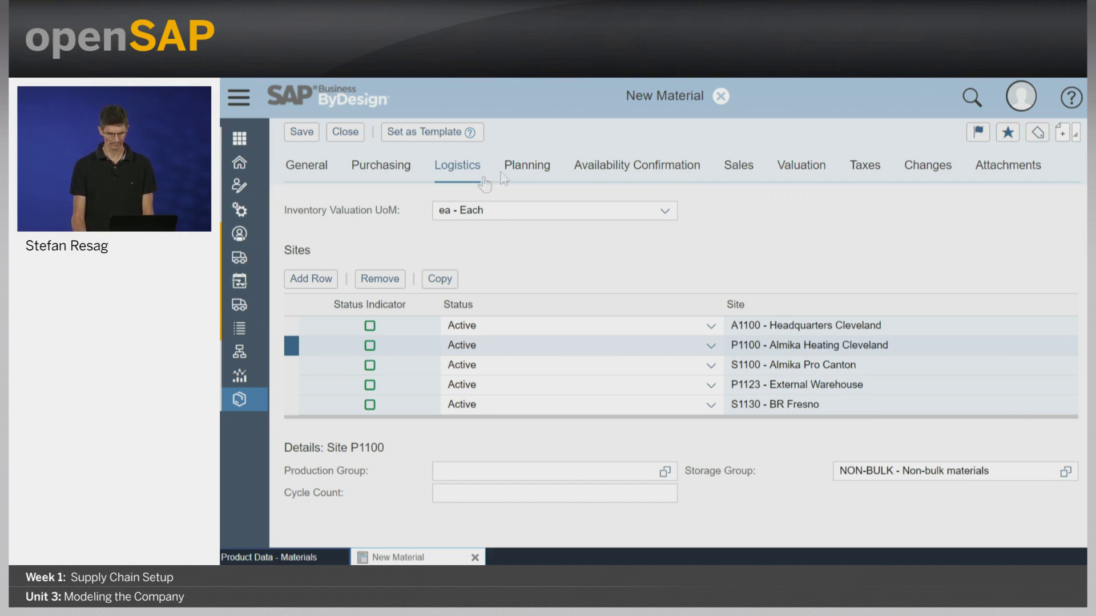
Step: View the material's planning data and set the availability check scope of planning area P1100 to Stock
click(529, 171)
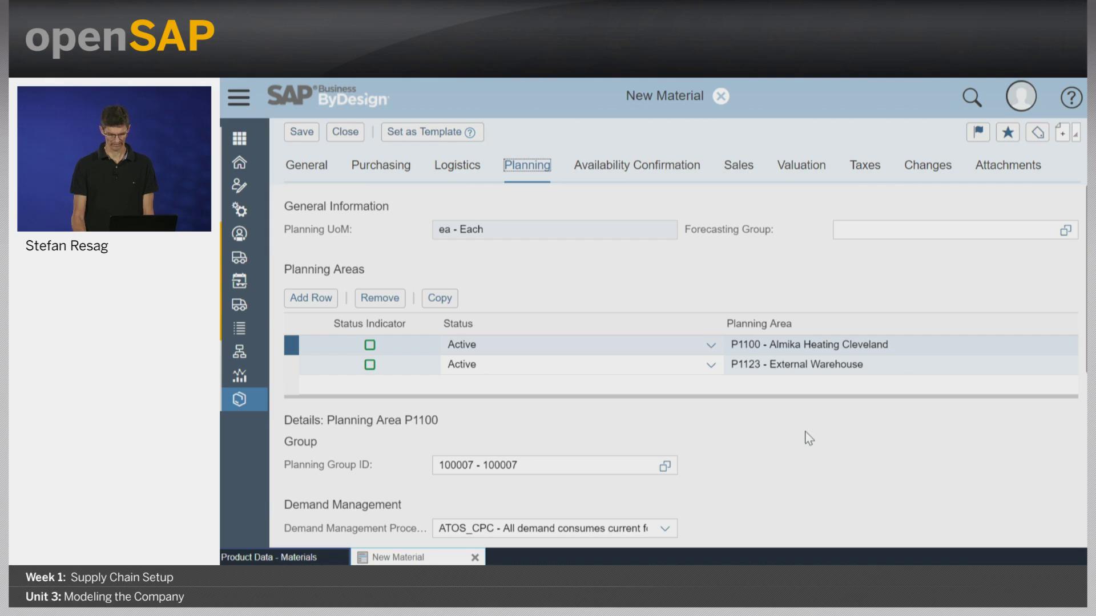
click(626, 171)
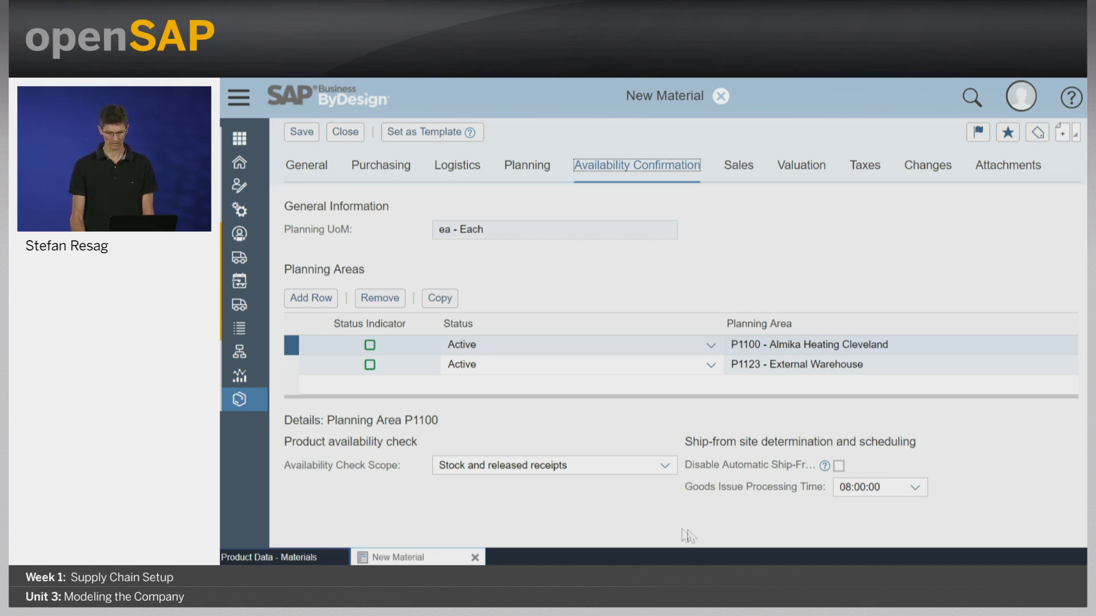
click(663, 466)
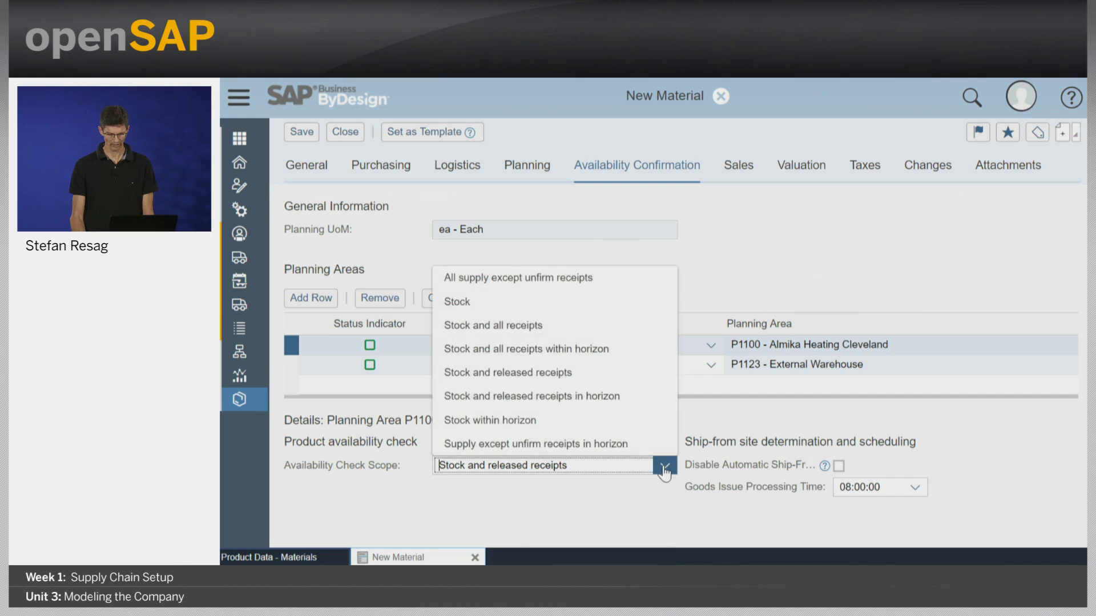
click(582, 302)
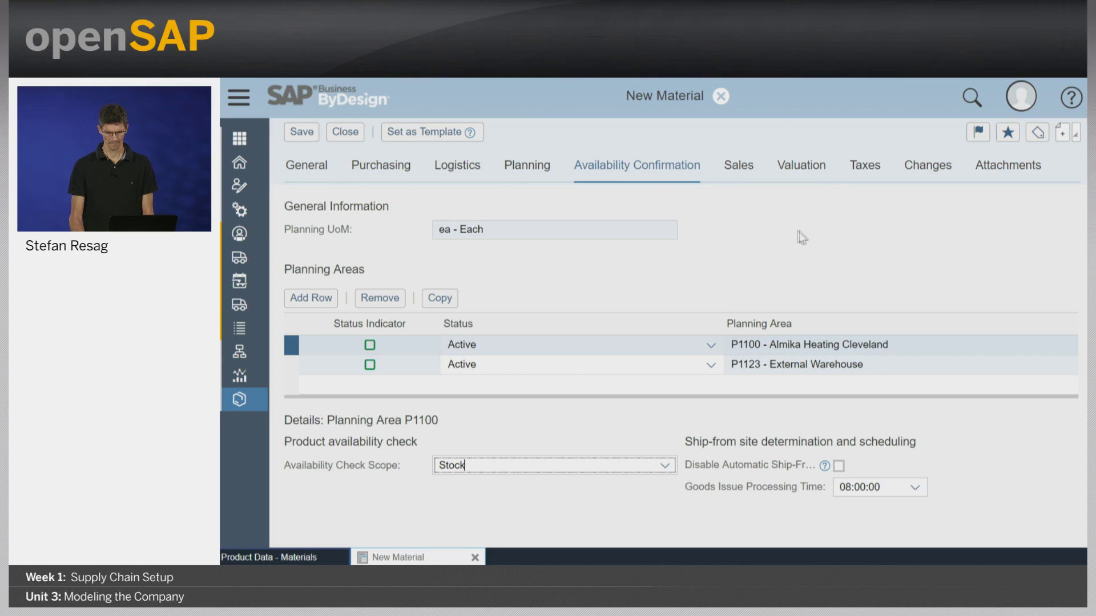
Step: Review the new material's sales and valuation data, including inventory costs, and close it without saving the changes
click(744, 172)
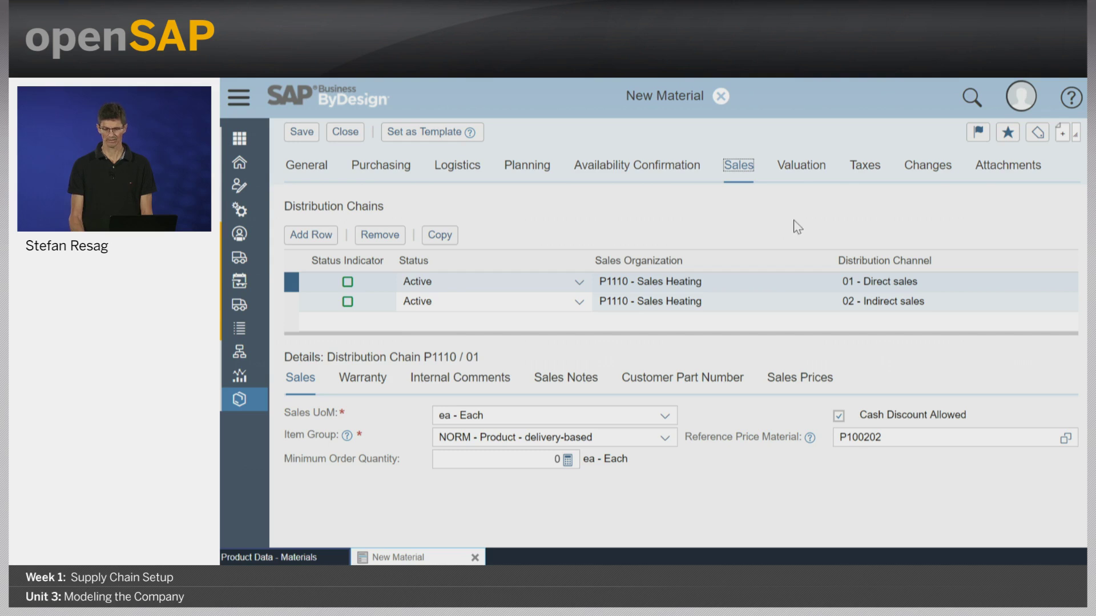
click(799, 167)
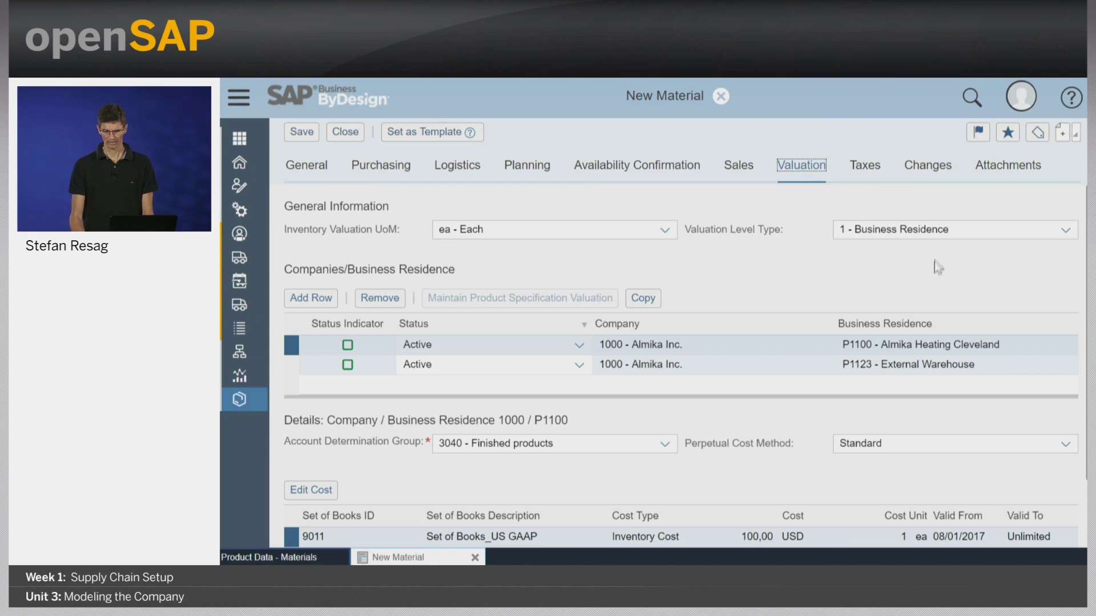
mouse_move(958, 229)
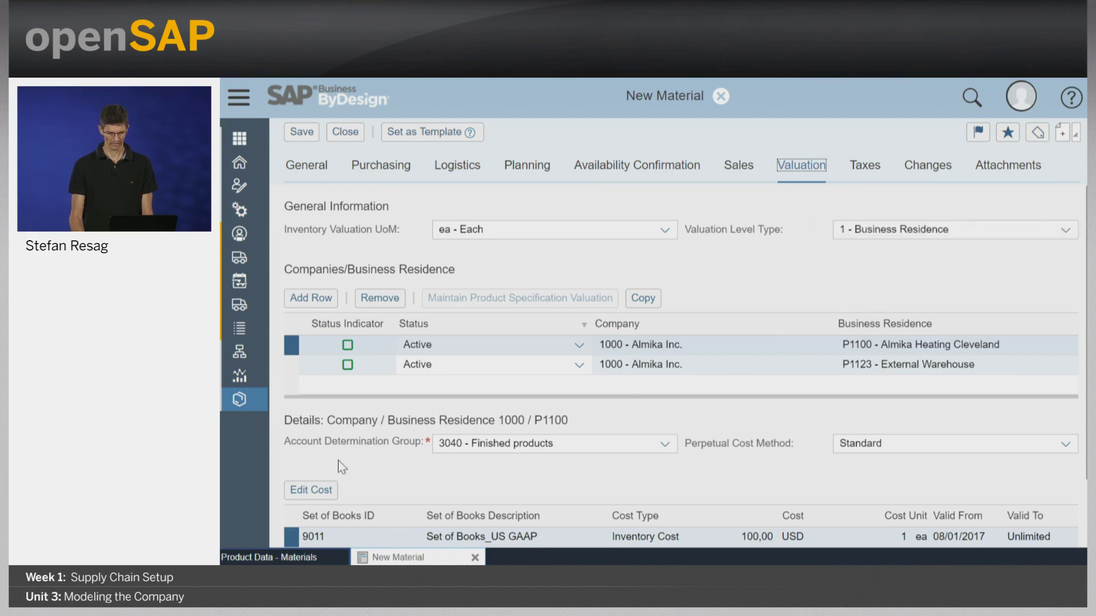
scroll(402, 439, down, 3)
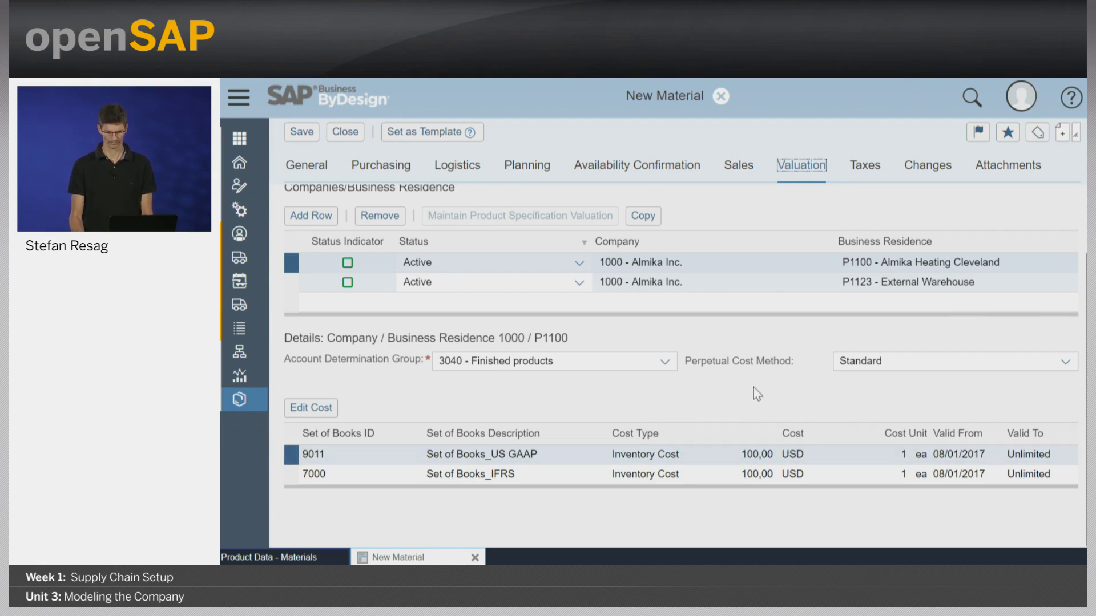
click(342, 133)
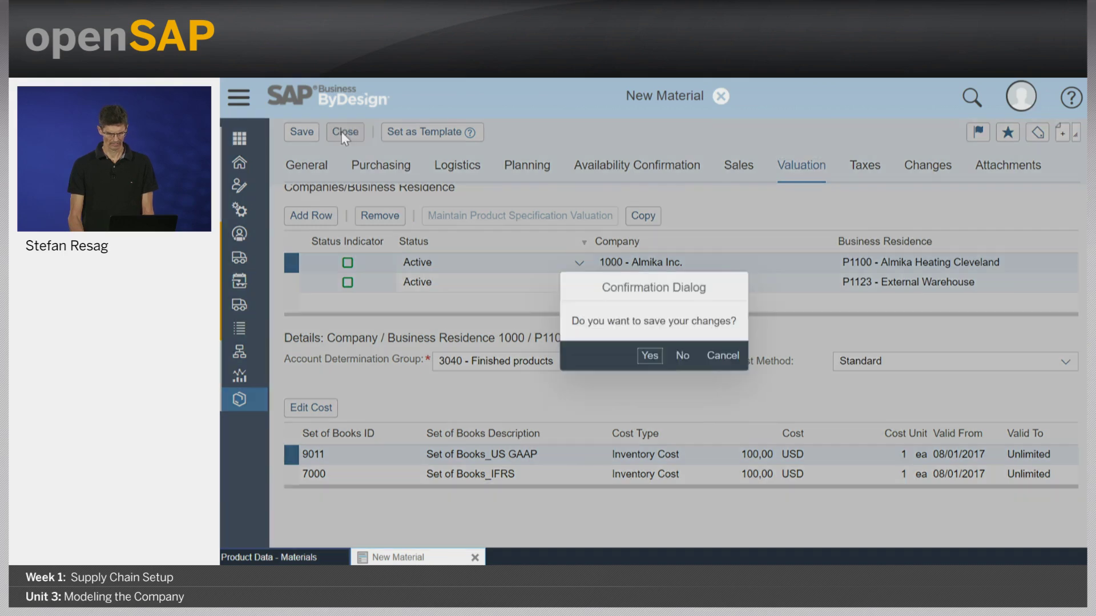
click(682, 356)
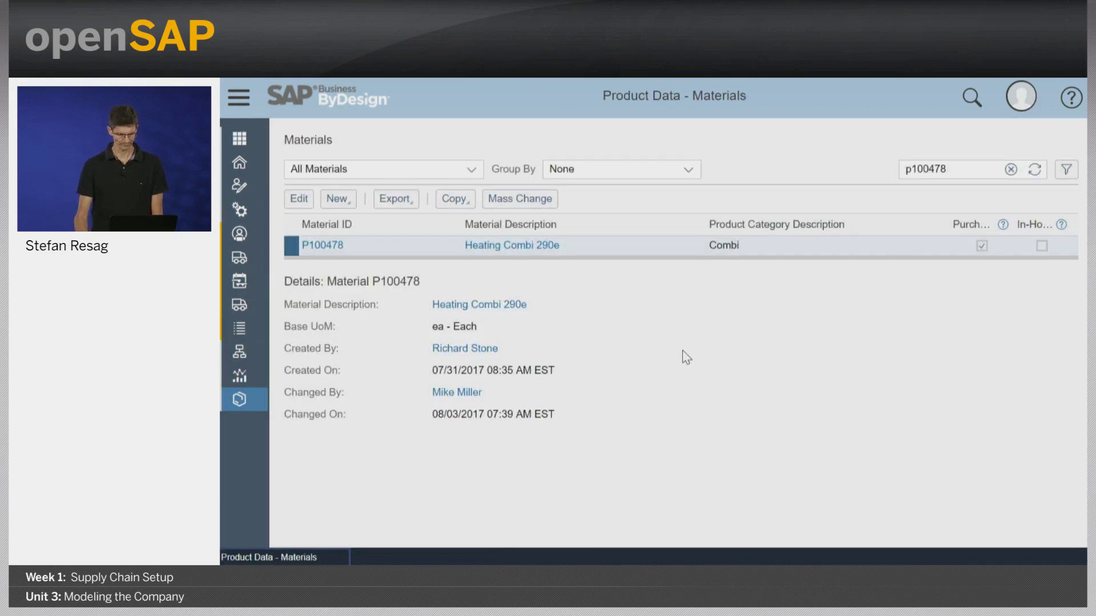
Step: Open the storage groups in Planning and Production Master Data and select the BULK group
click(250, 107)
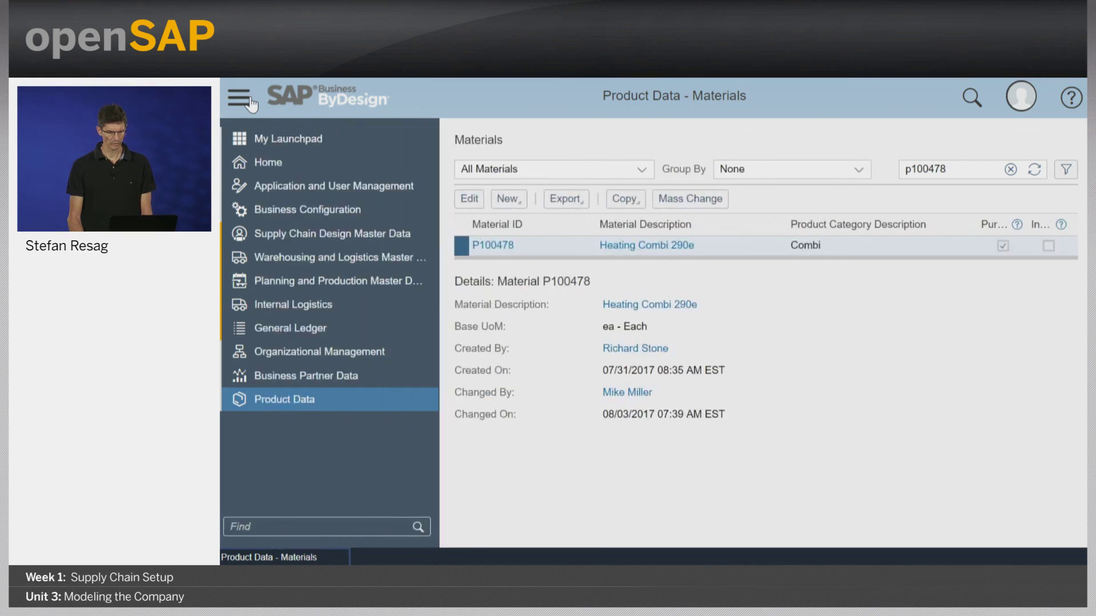
click(309, 281)
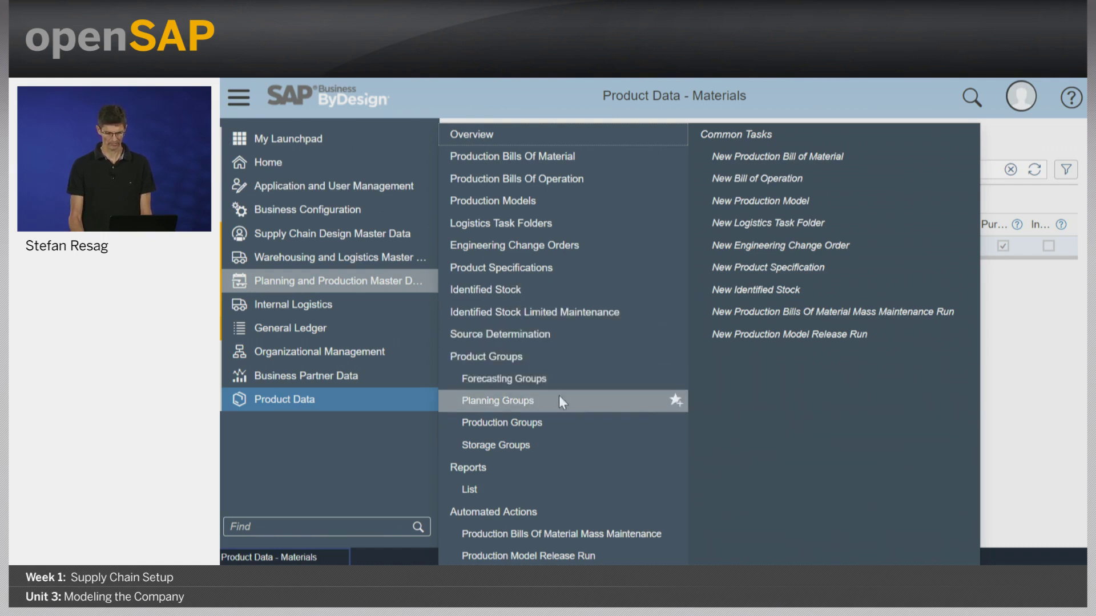
click(550, 447)
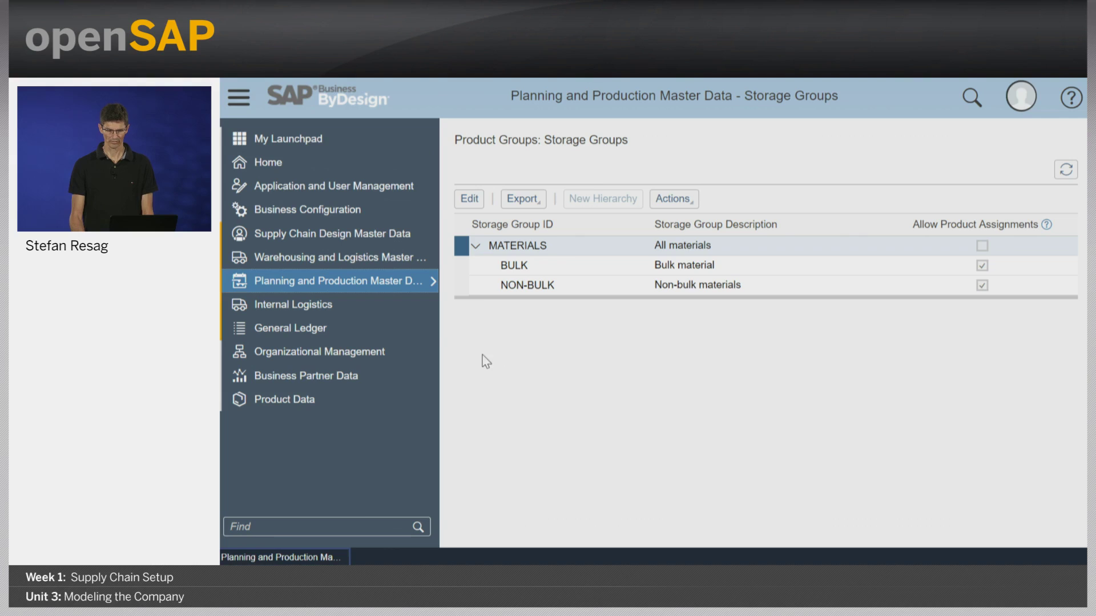
click(461, 265)
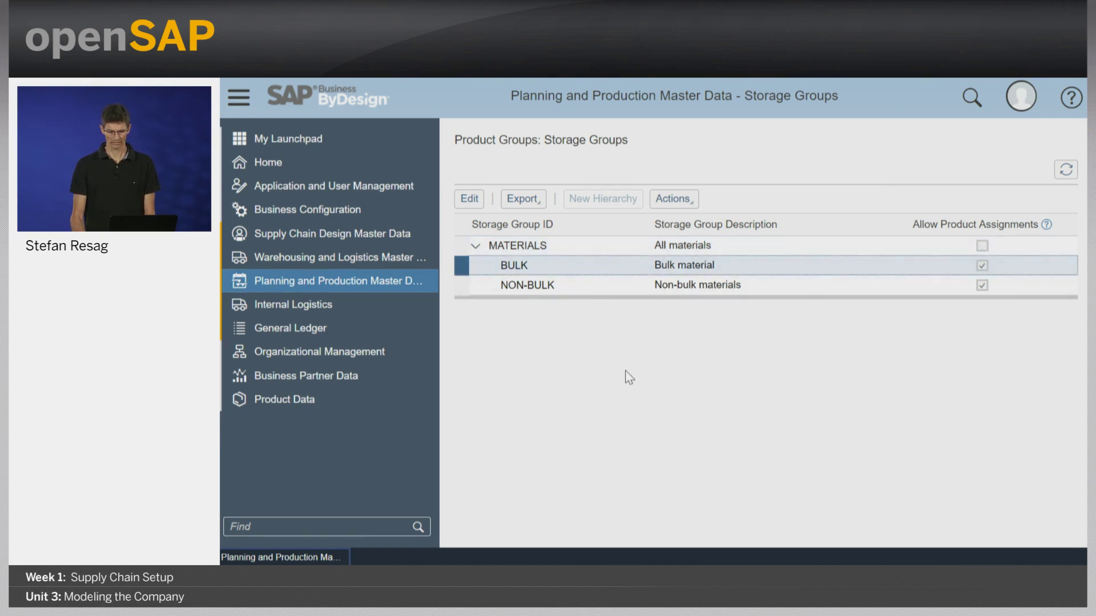
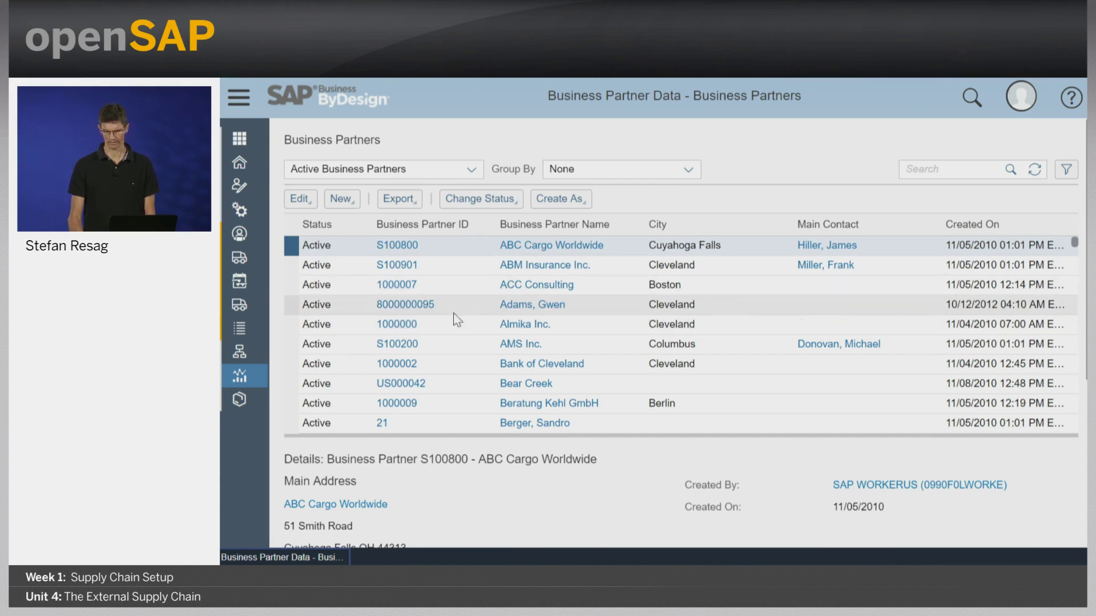
Step: Filter the active business partners by the role Account and hide the filter fields
click(1063, 171)
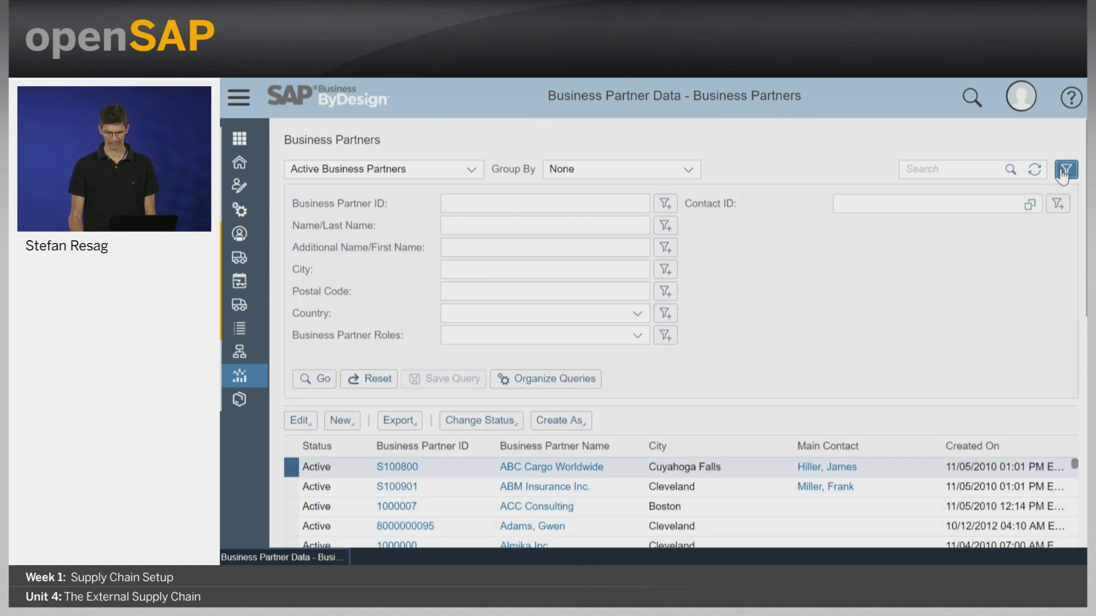
click(639, 338)
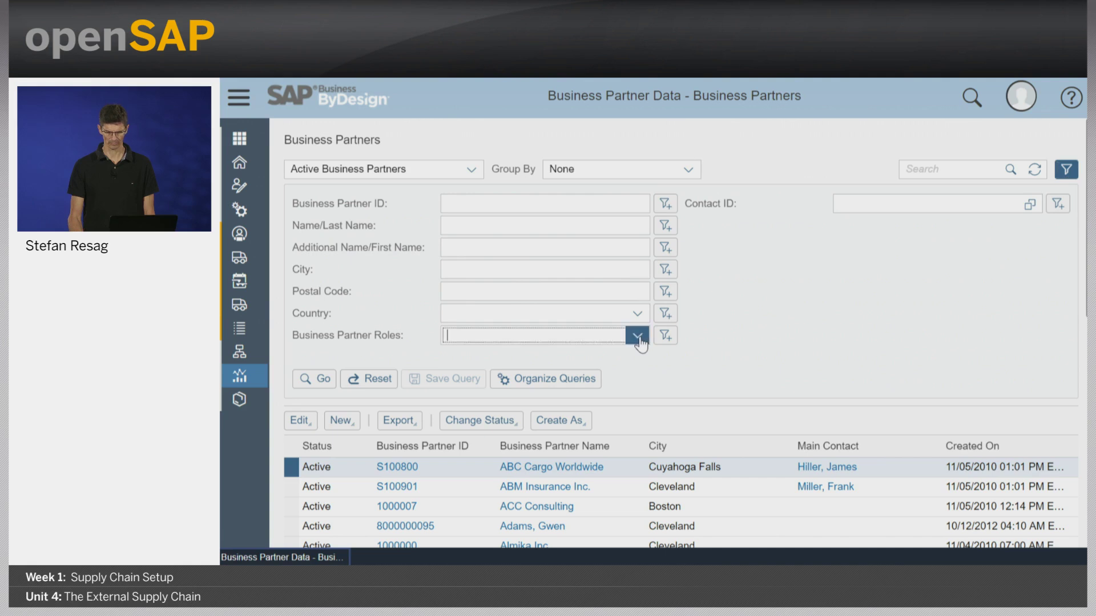
drag(646, 156, 649, 302)
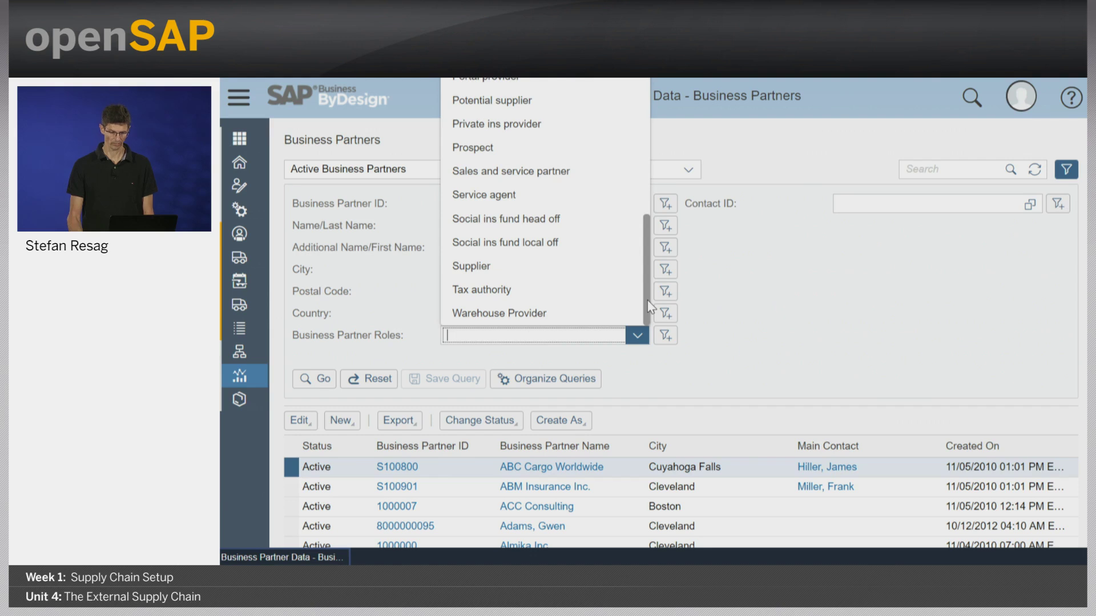
drag(649, 307, 649, 139)
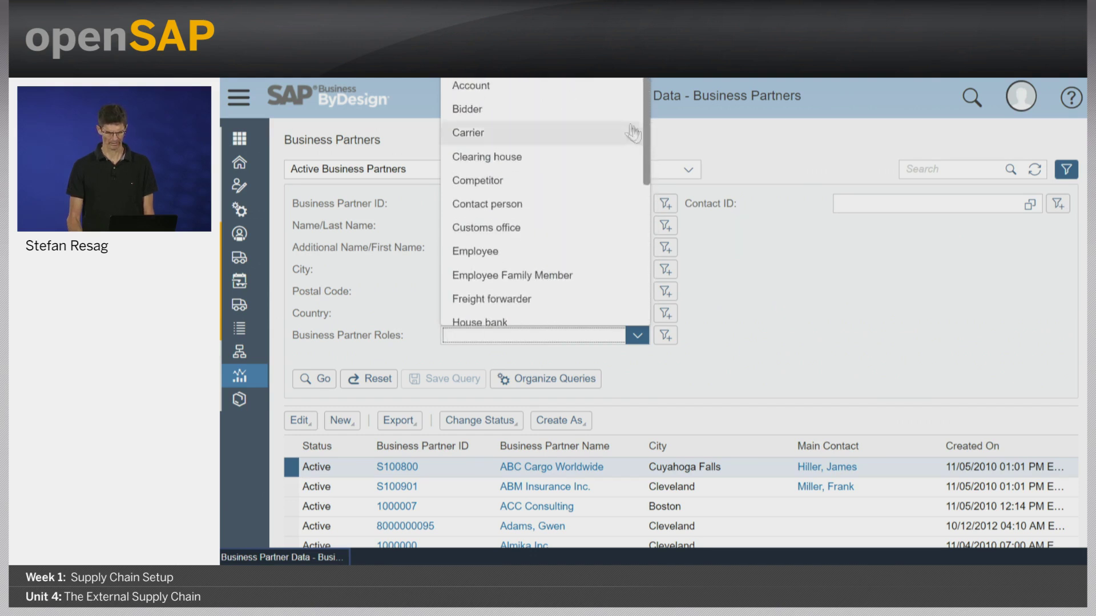
click(568, 90)
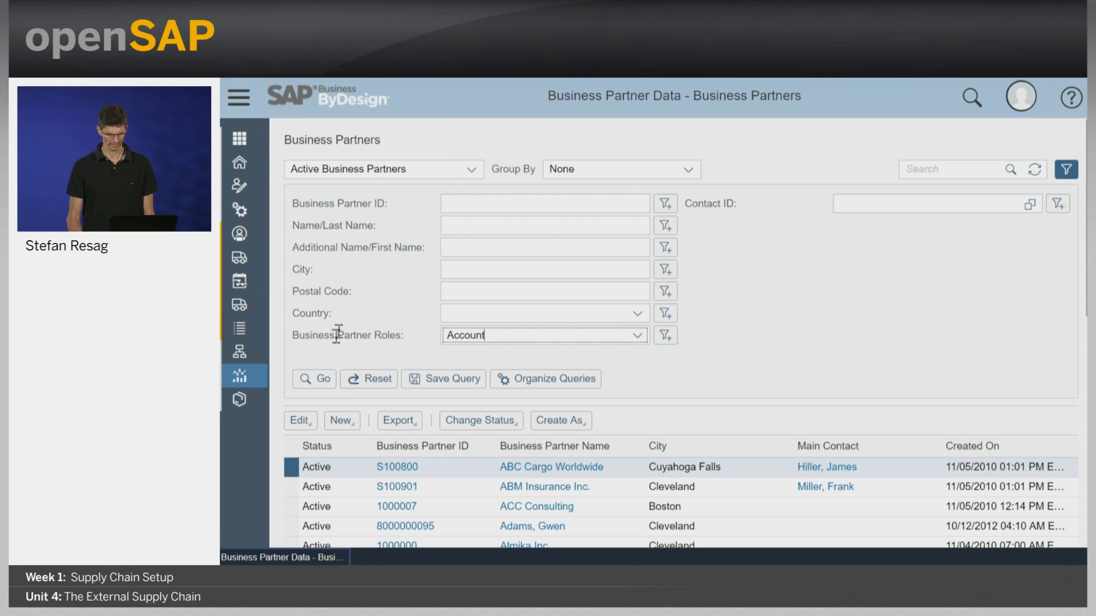
click(318, 381)
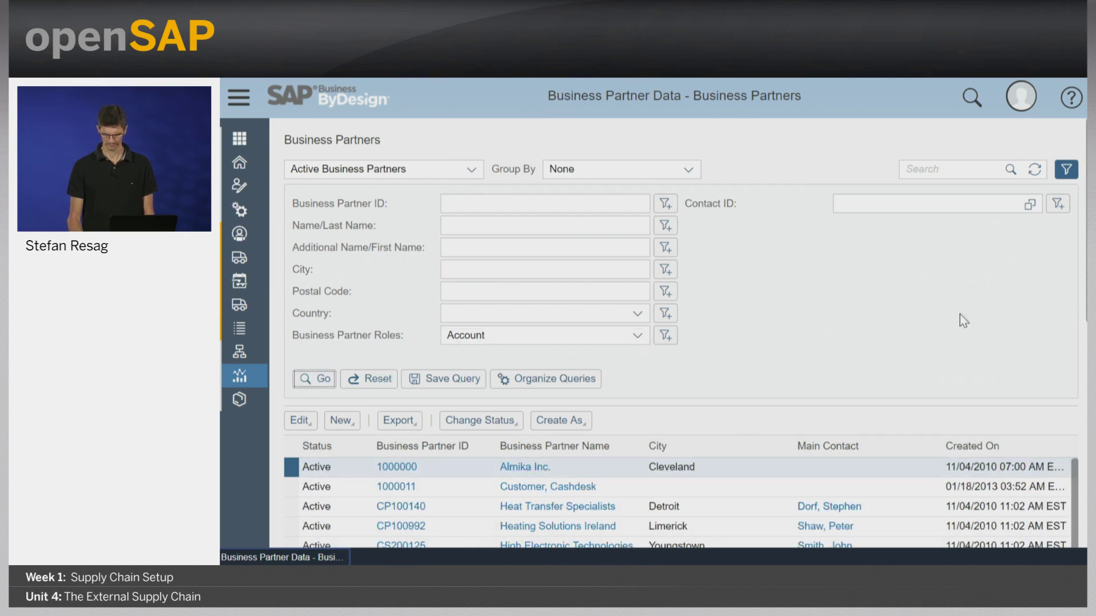
click(1066, 169)
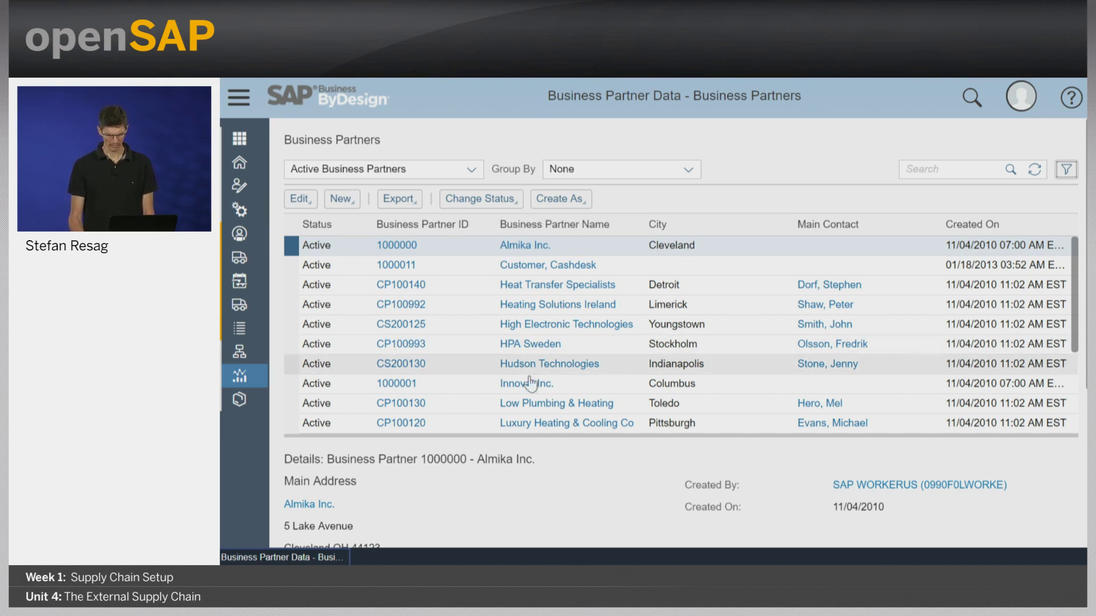
Step: Start creating a supplier from the existing business partner Low Plumbing & Heating
click(291, 404)
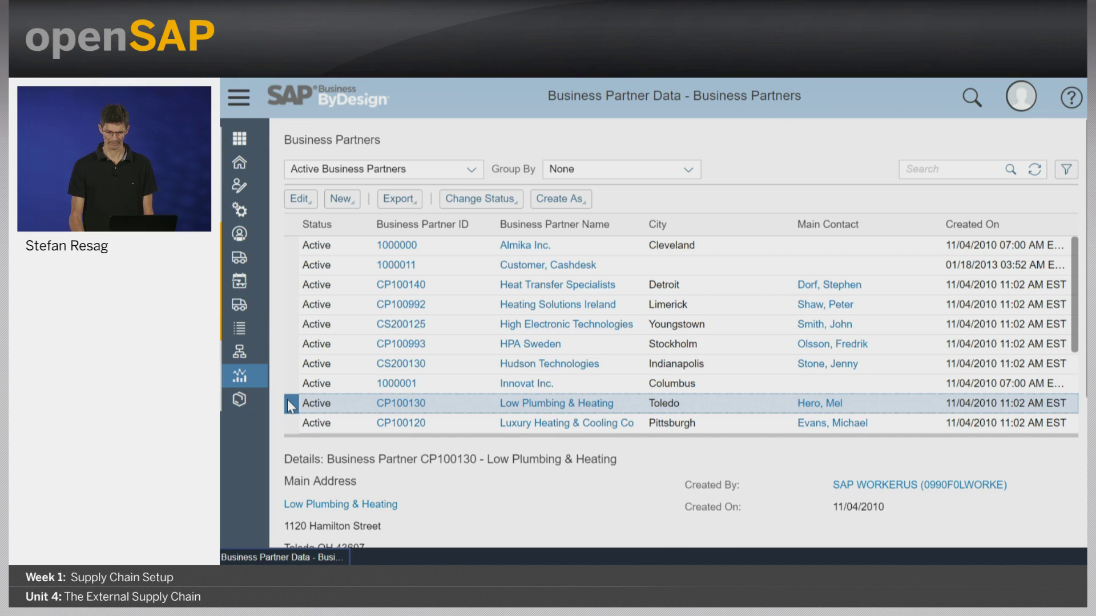
click(578, 200)
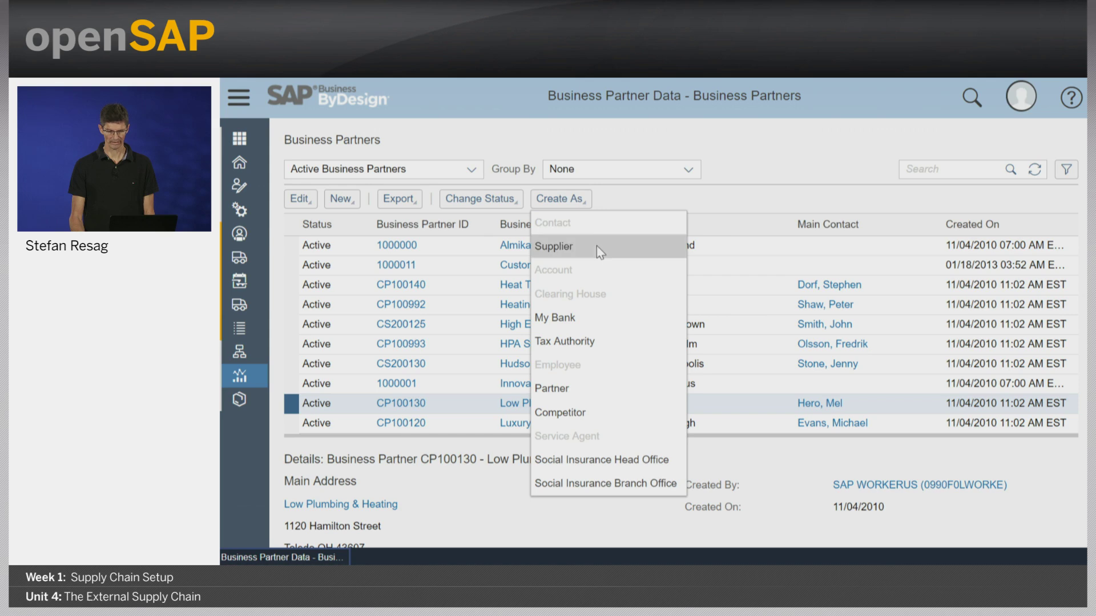
click(597, 246)
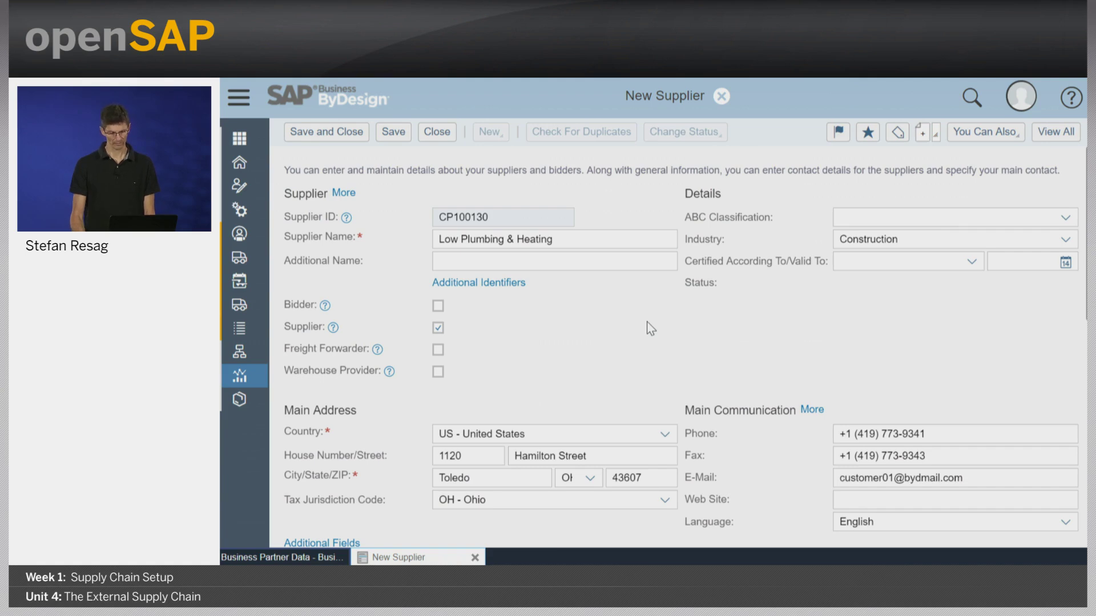
Step: Review the new supplier's address, purchasing and payment data and close the record without saving
scroll(651, 329, down, 5)
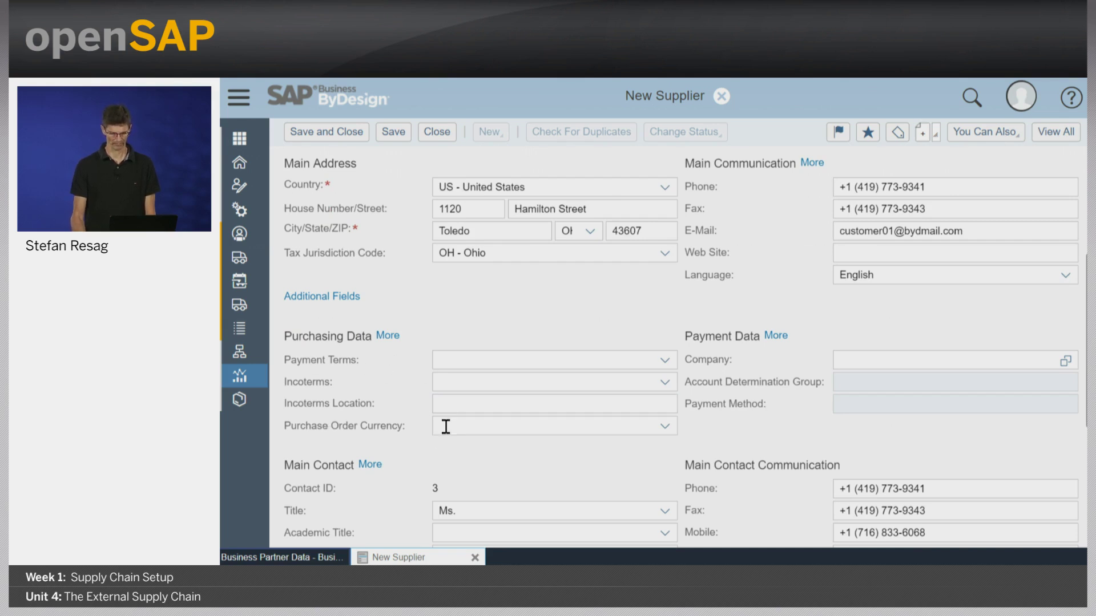
click(508, 413)
scroll(508, 413, up, 5)
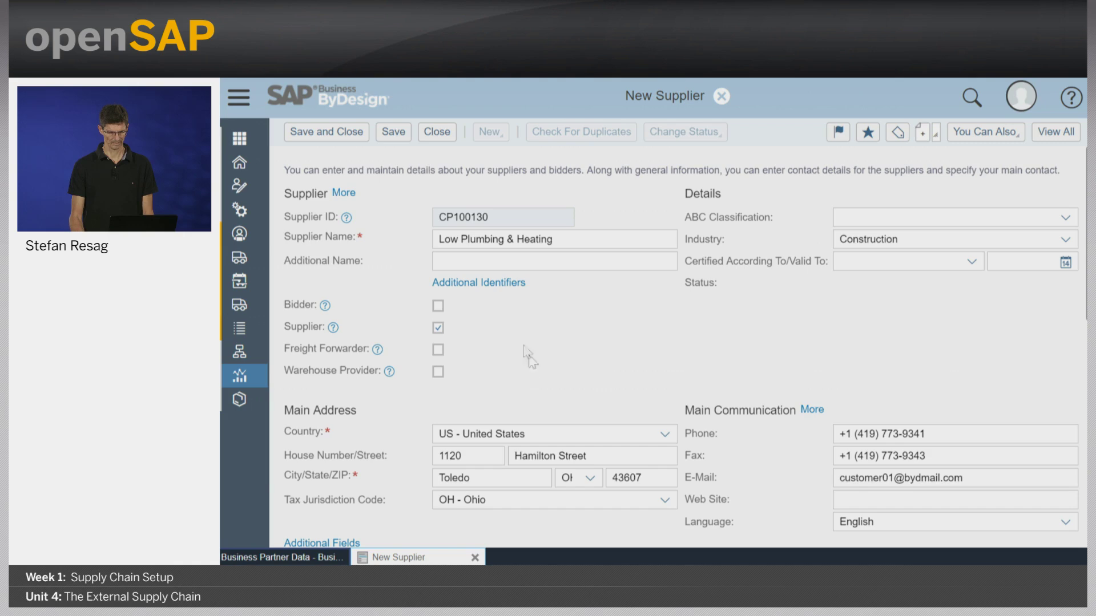
click(443, 135)
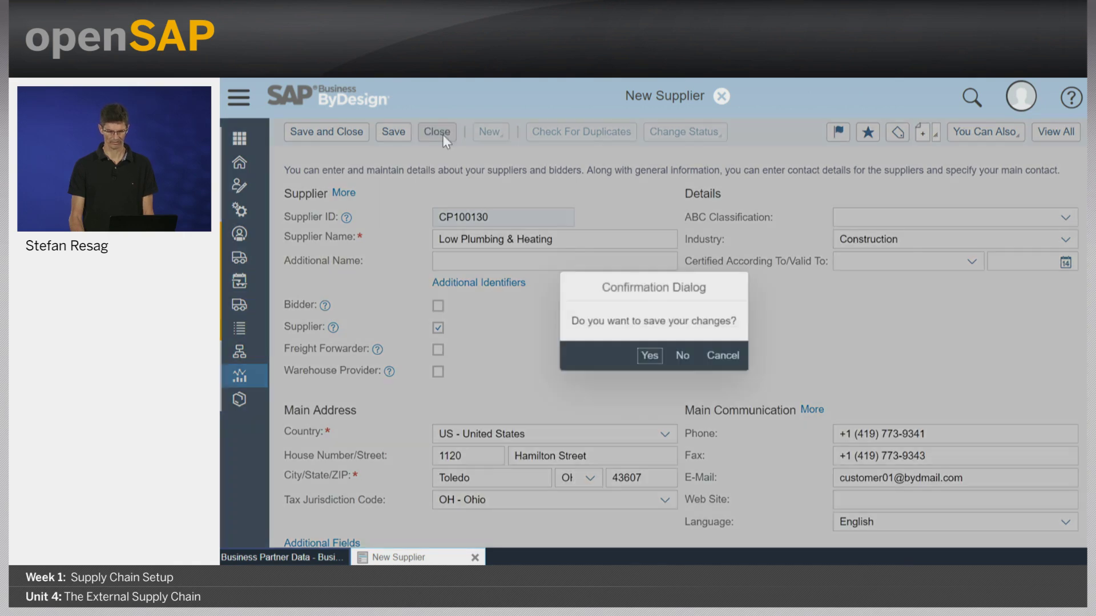
click(683, 356)
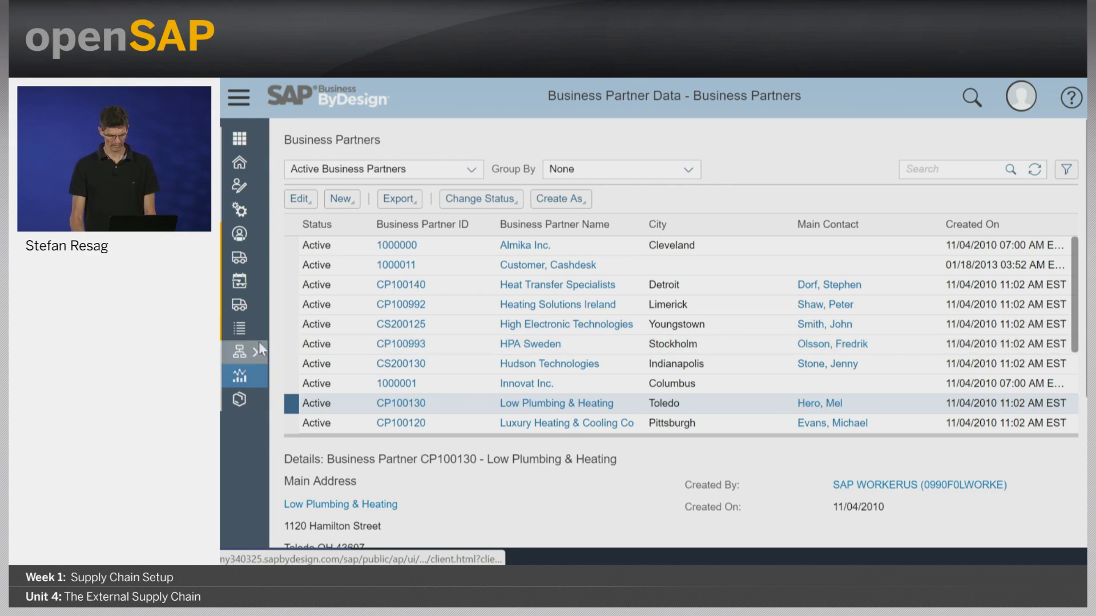
Step: Select business partner HPA Sweden in the list and open the Partner Companies master data of General Ledger
click(300, 345)
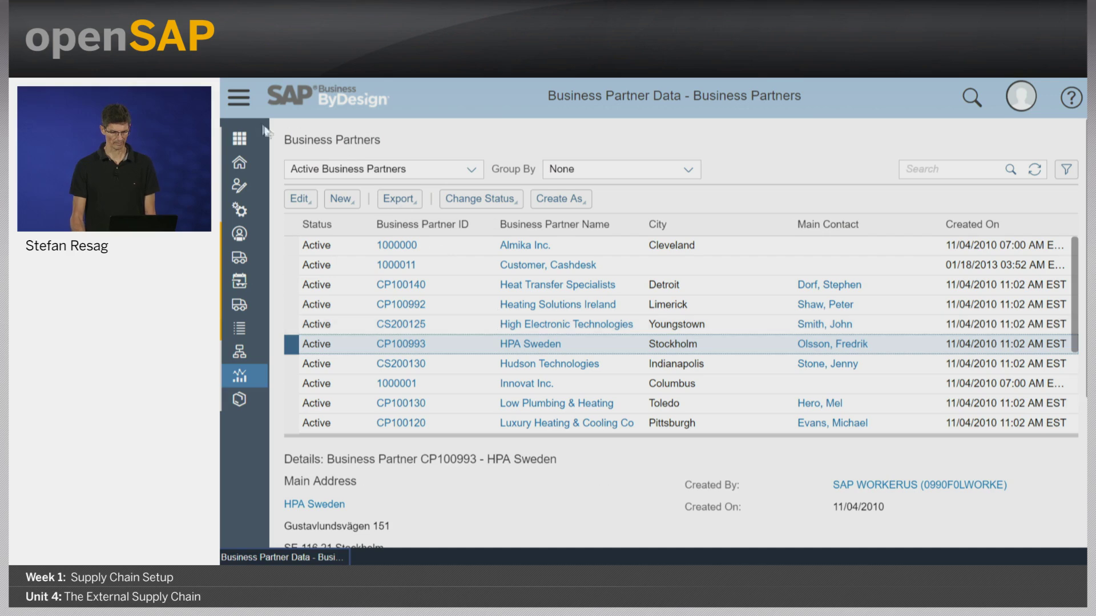
click(239, 98)
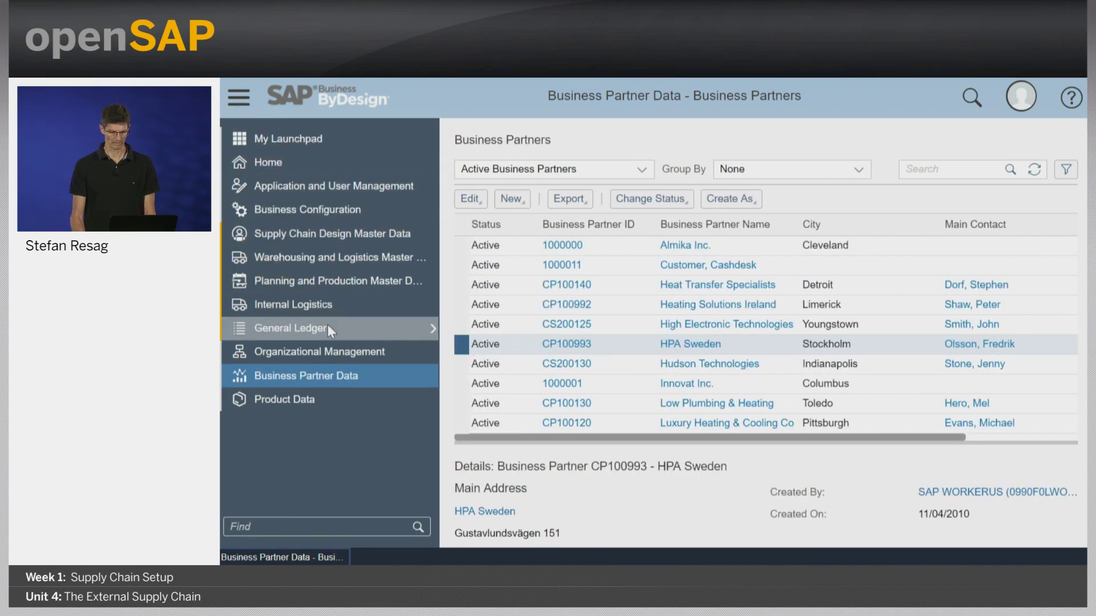
click(372, 327)
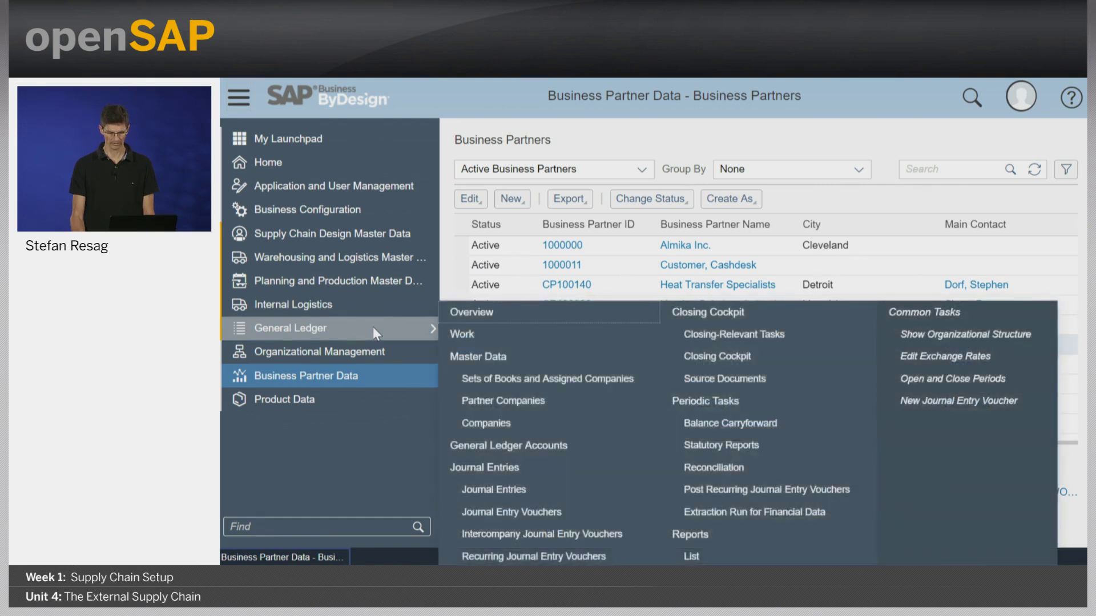
click(532, 402)
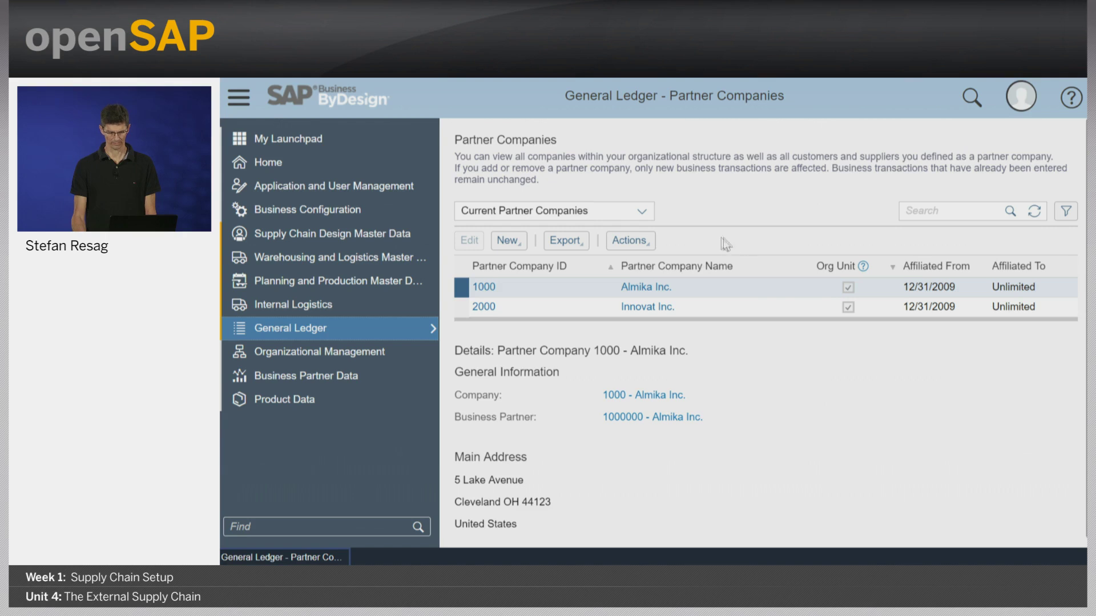
Step: Start a new partner company and assign HPA Sweden as its business partner by searching for "hpa"
click(517, 241)
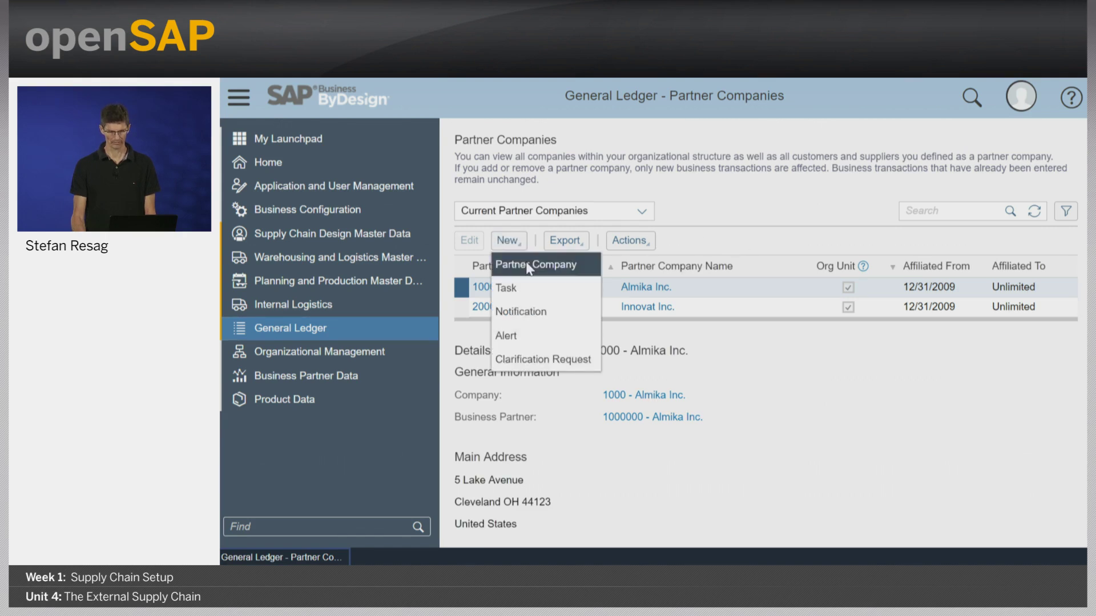
click(526, 264)
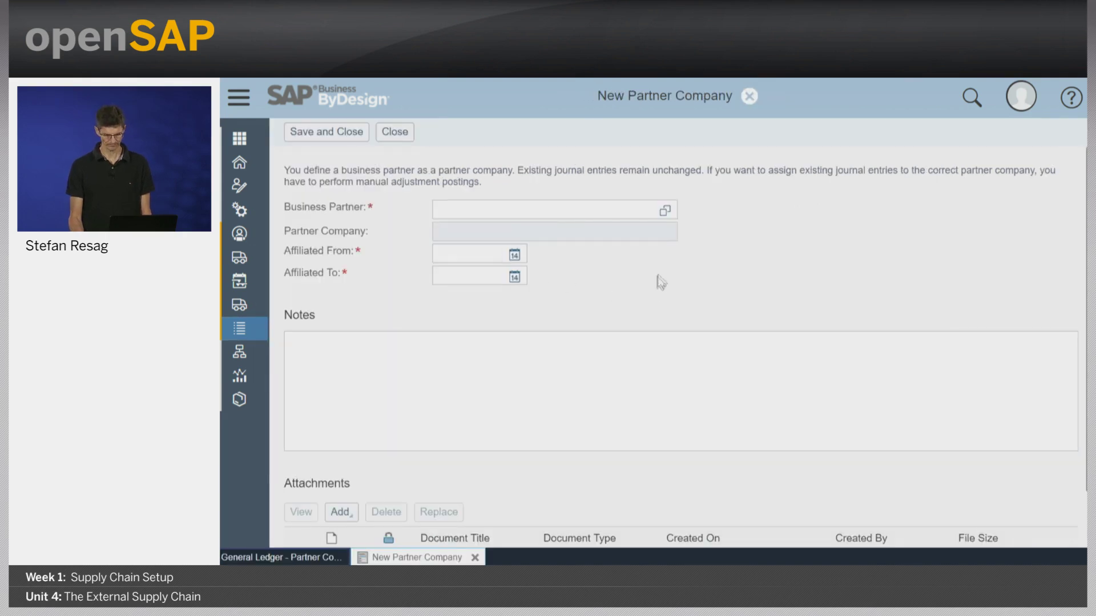
click(664, 211)
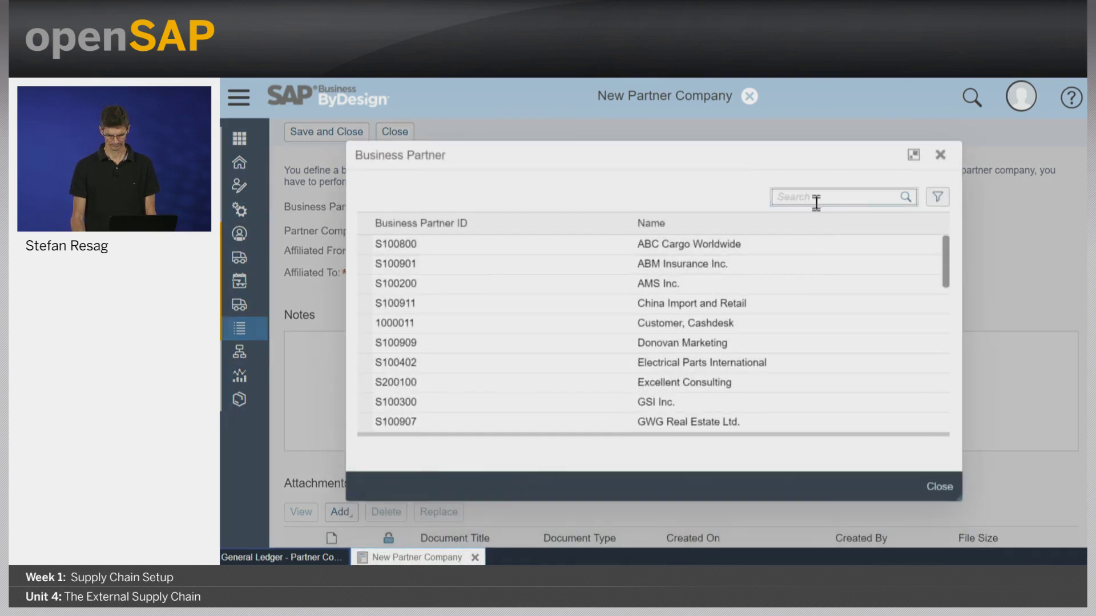
text(hpa)
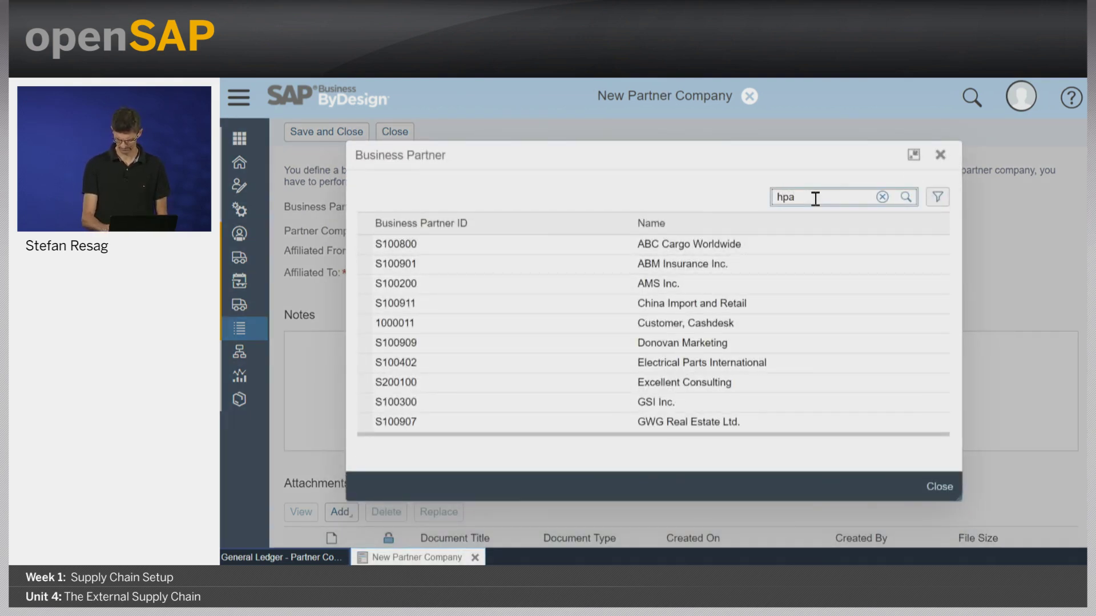
key(Return)
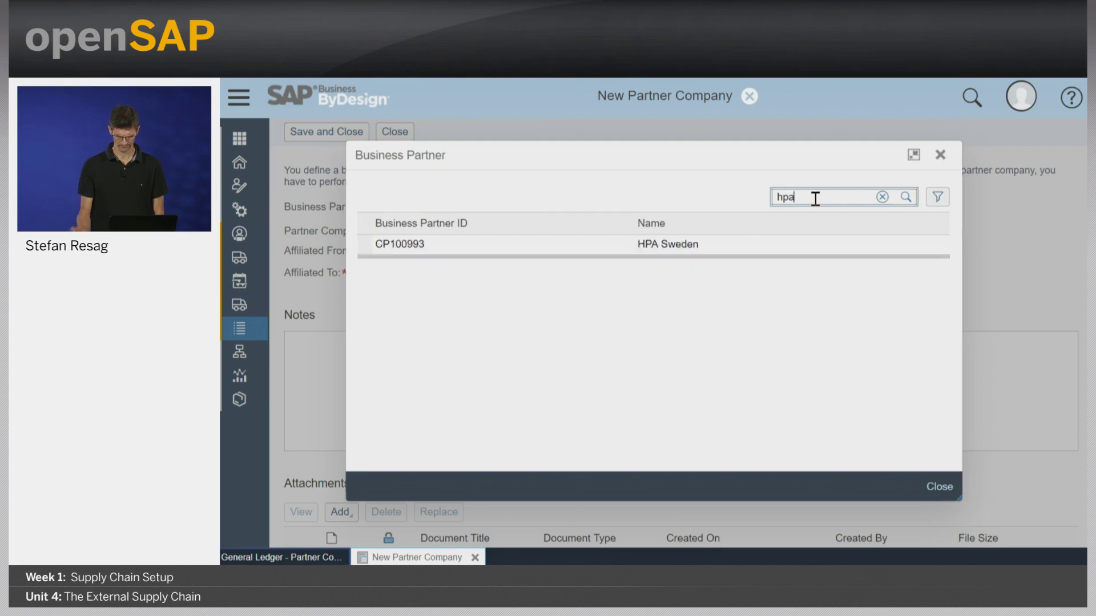
click(362, 333)
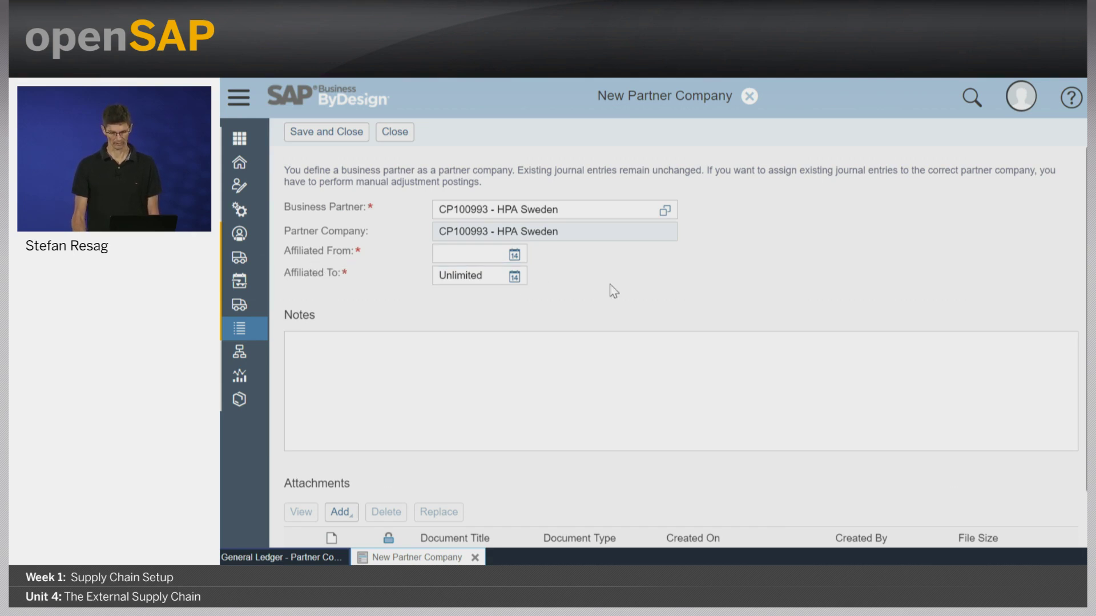
Step: Set the new partner company's Affiliated From date to 08/01/2017 and close it without saving
click(514, 254)
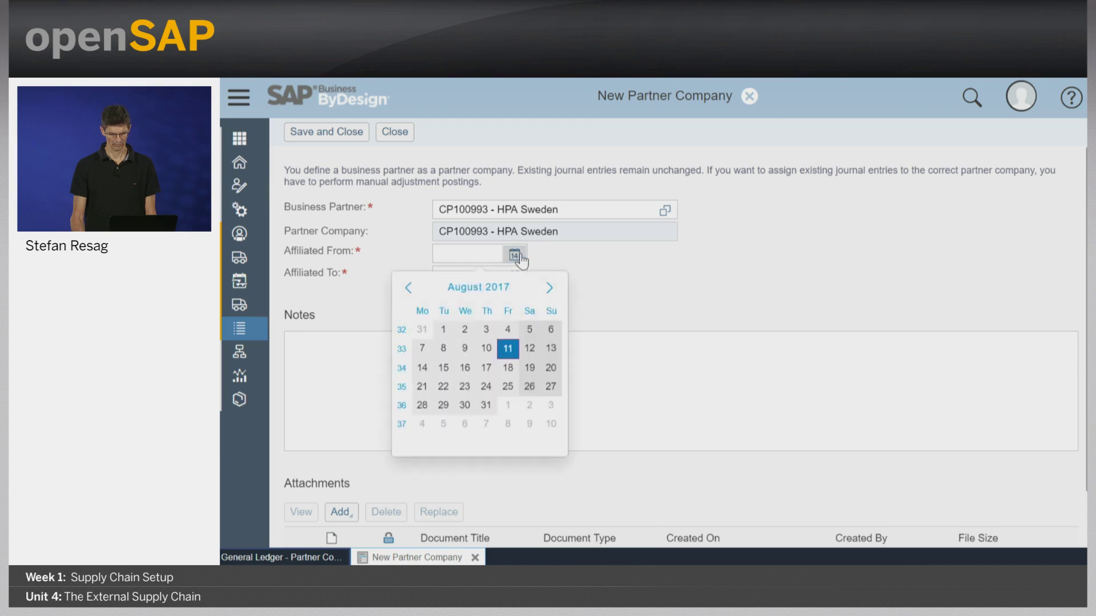
click(444, 330)
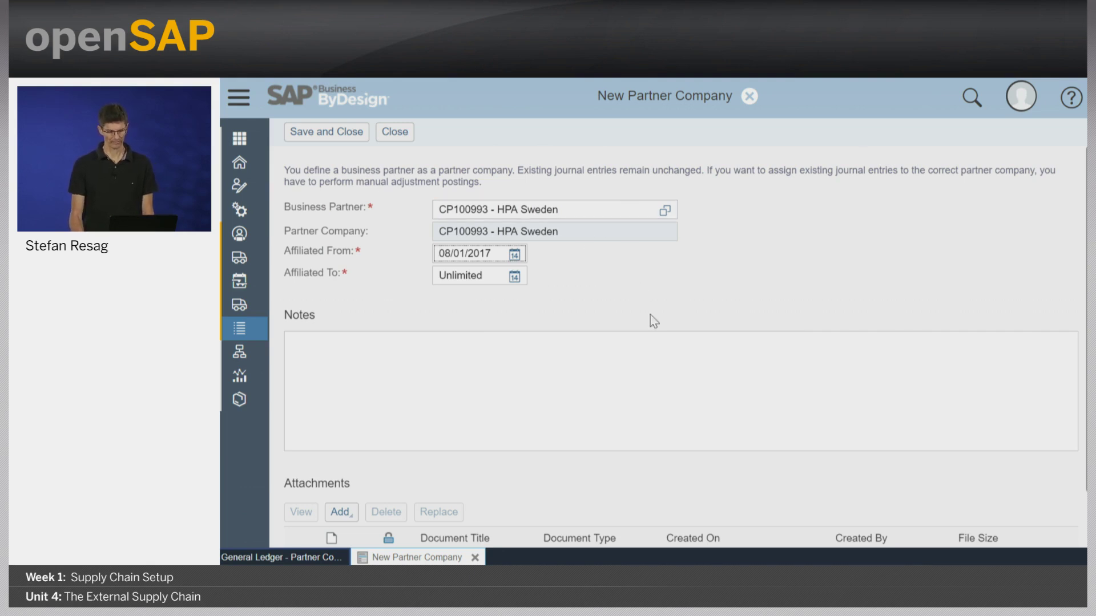
click(393, 135)
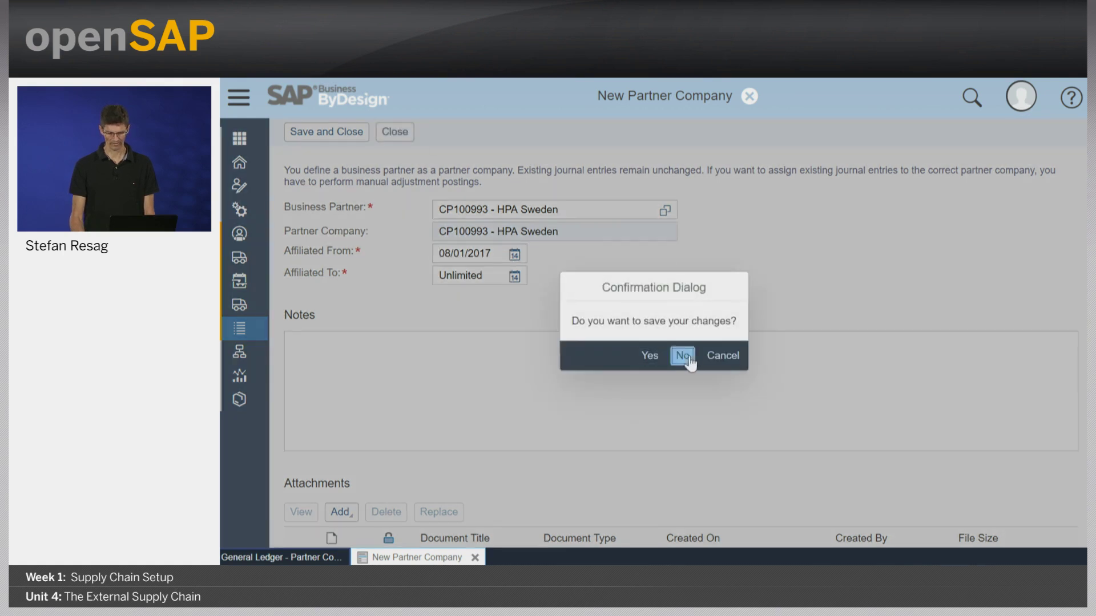
click(683, 356)
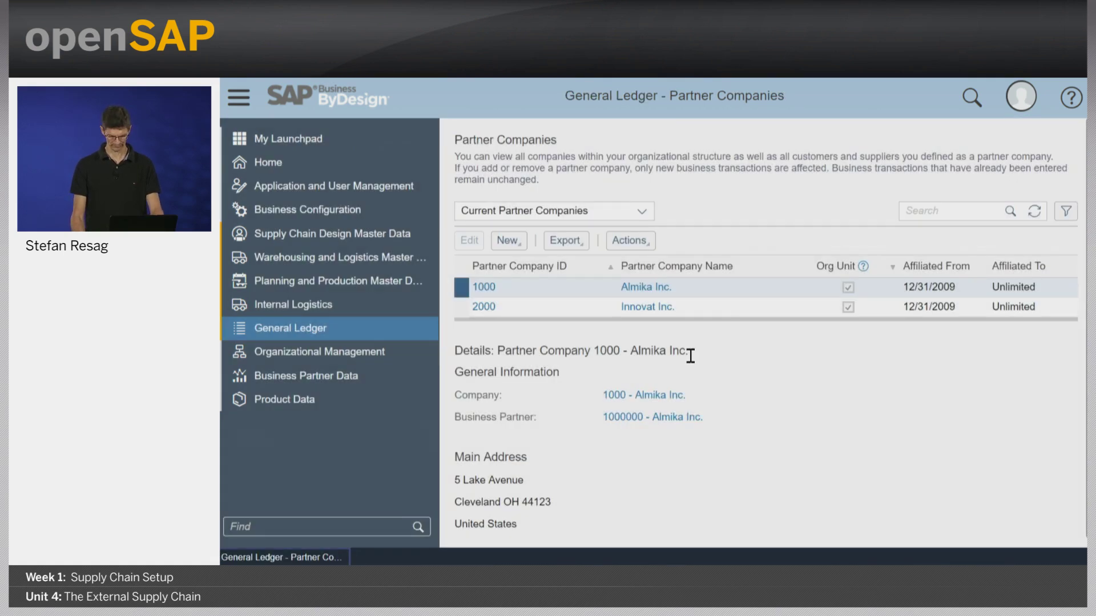
key(alt+Tab)
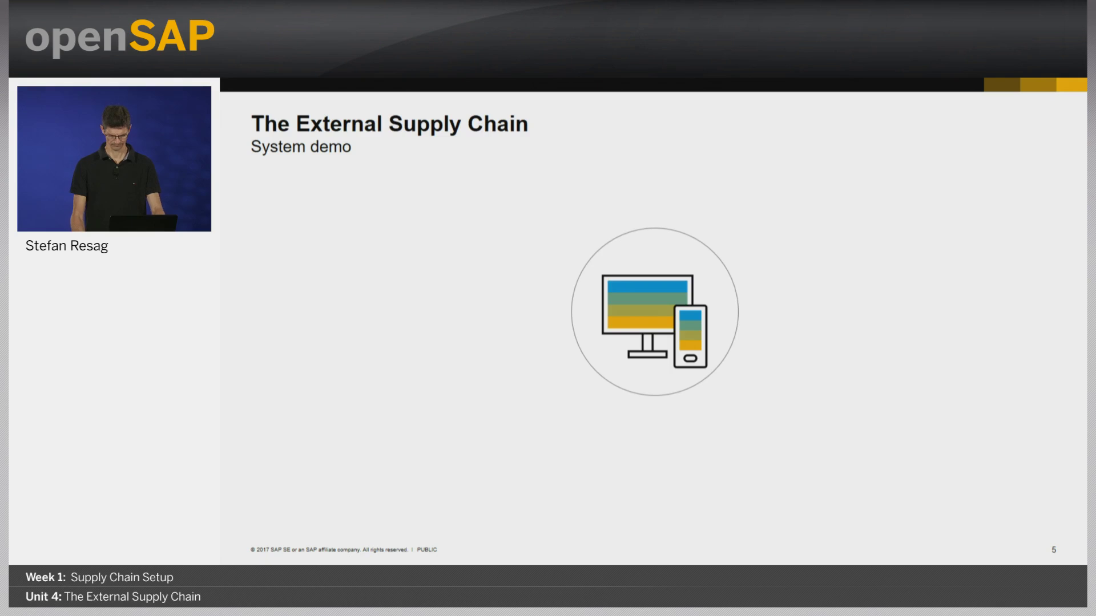
key(Right)
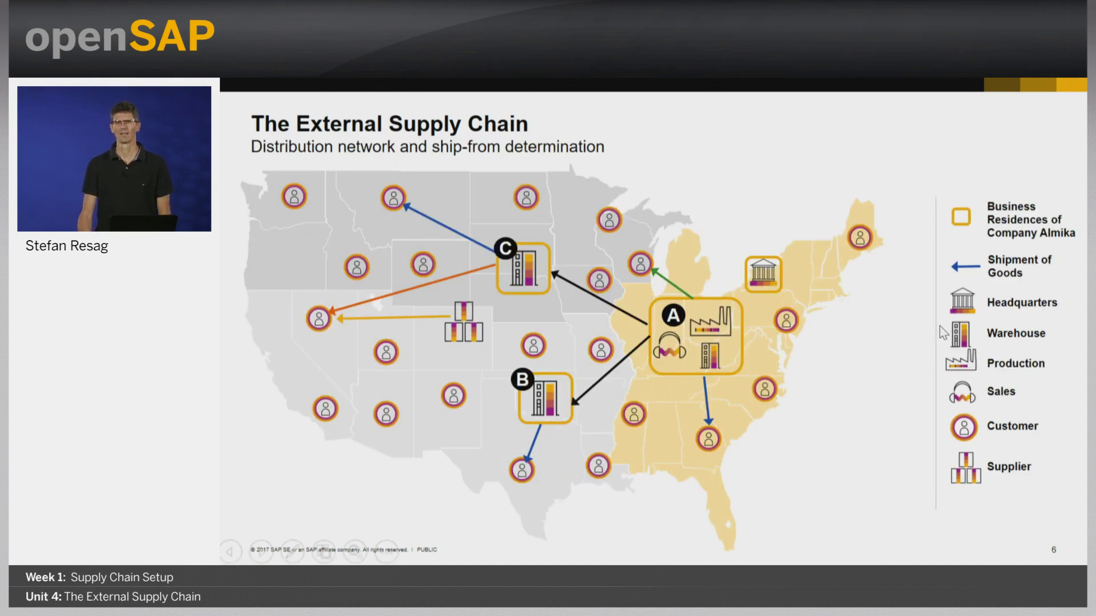
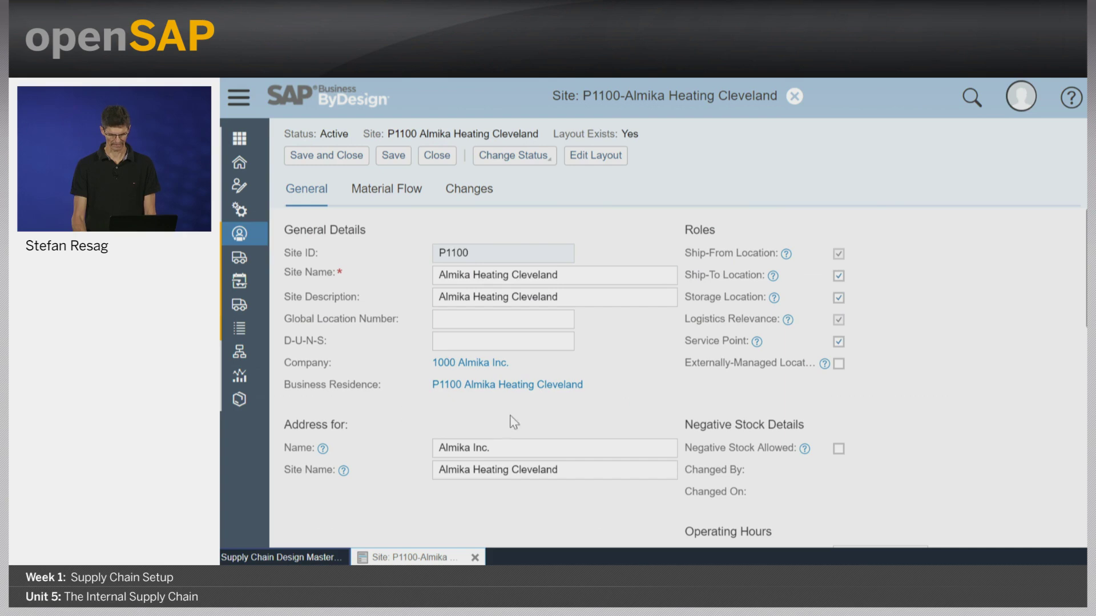
Step: Review the general data of site P1100 Almika Heating Cleveland and open its site layout for editing
scroll(405, 427, down, 5)
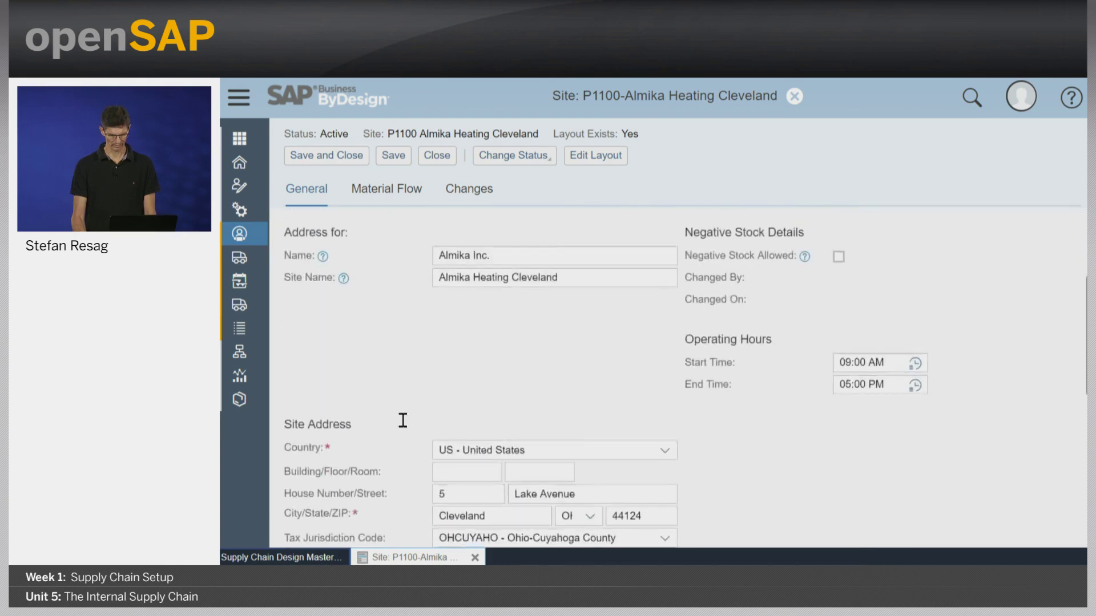
scroll(327, 381, down, 3)
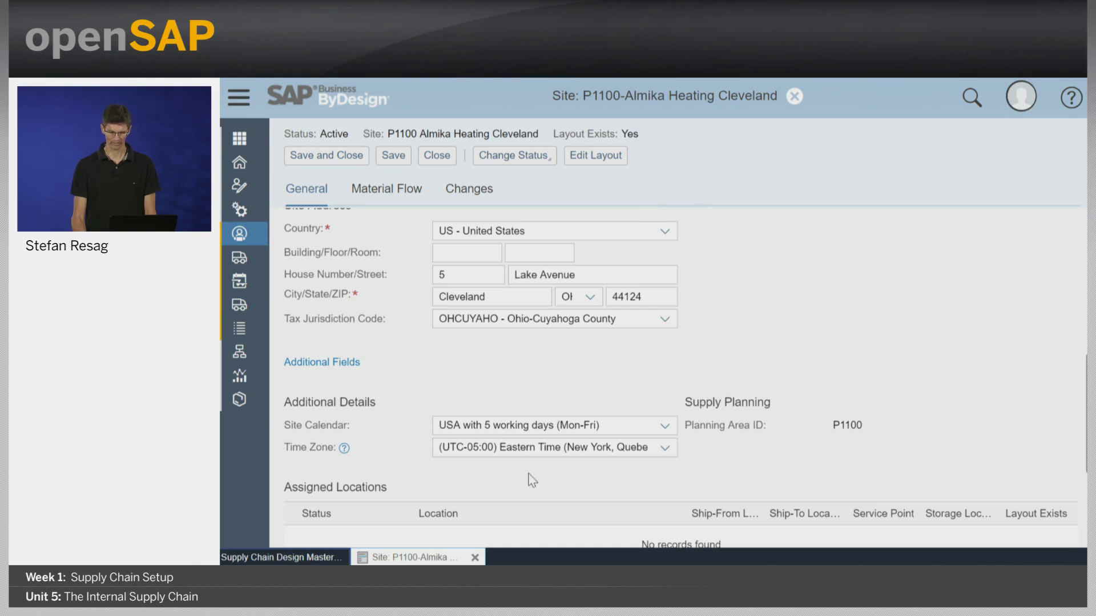
scroll(933, 362, up, 2)
scroll(931, 357, up, 5)
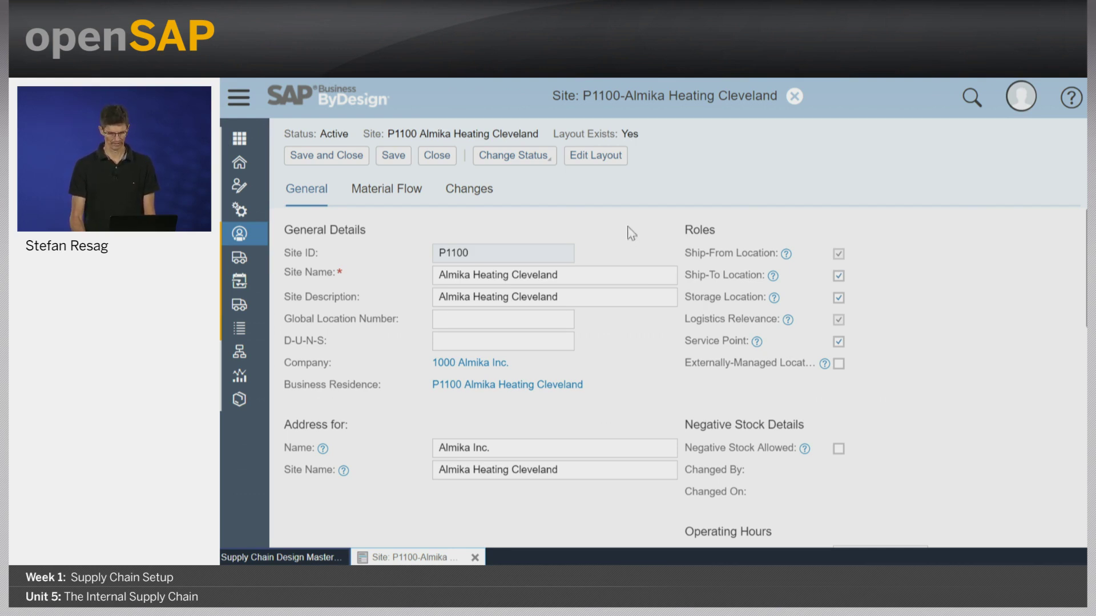
click(605, 162)
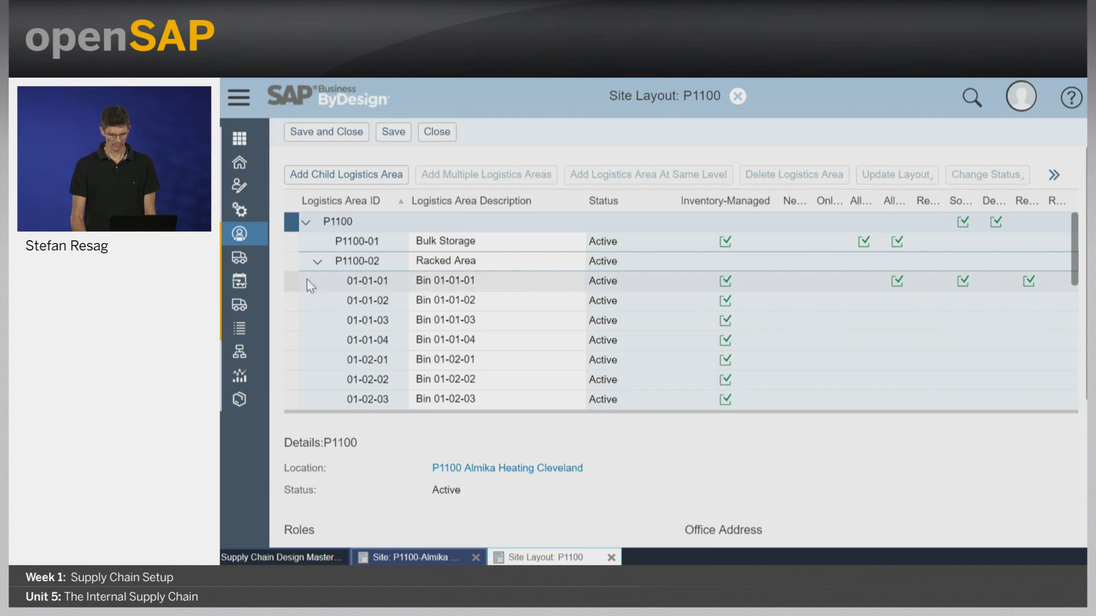
Step: Select bin 01-01-01 in the racked area and review its general details, storage control profile and logistics use
click(289, 280)
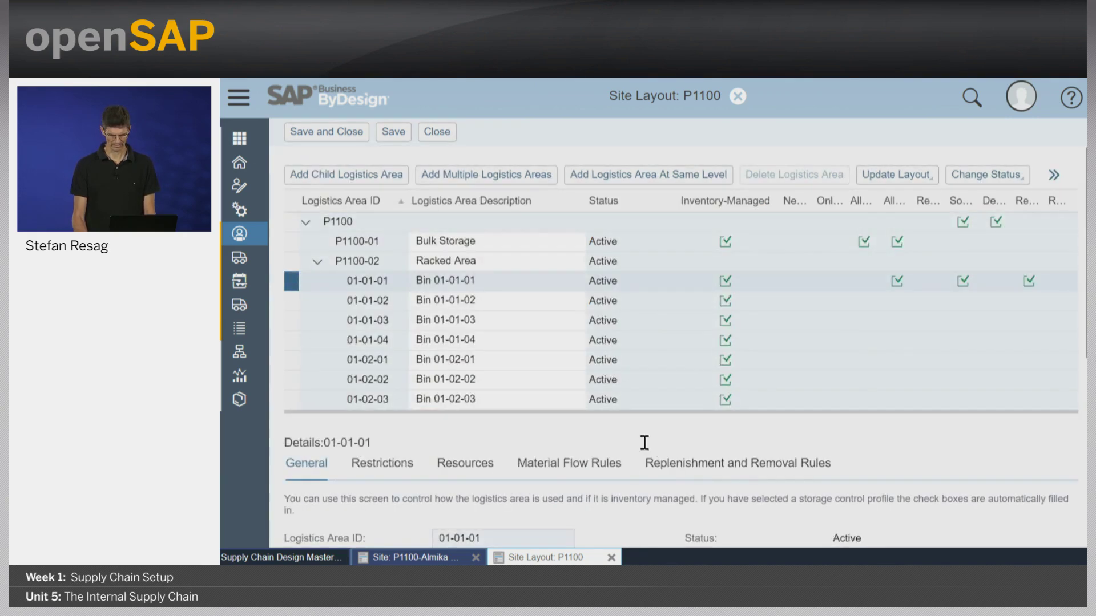
scroll(644, 441, down, 3)
scroll(644, 440, down, 3)
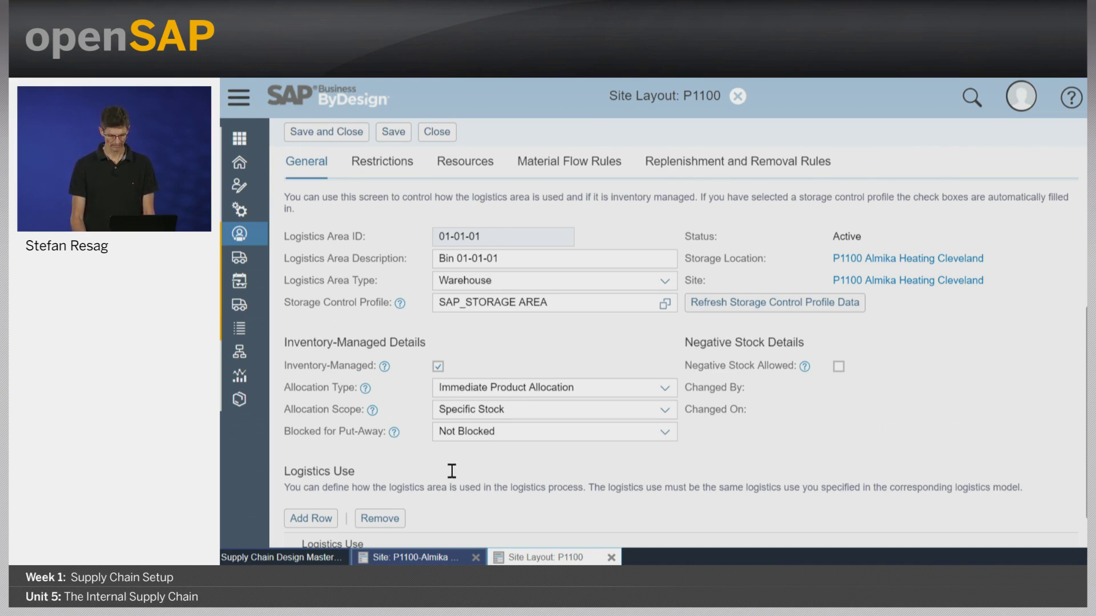
scroll(451, 469, down, 2)
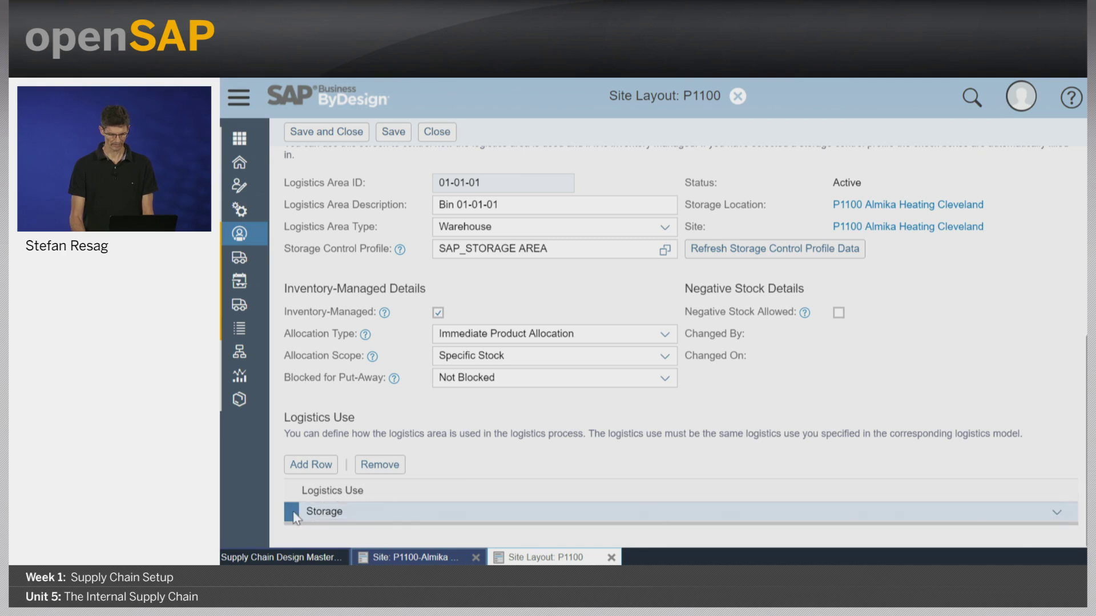
Step: Add a logistics use row to bin 01-01-01, view the available uses, and remove the empty row again
click(309, 468)
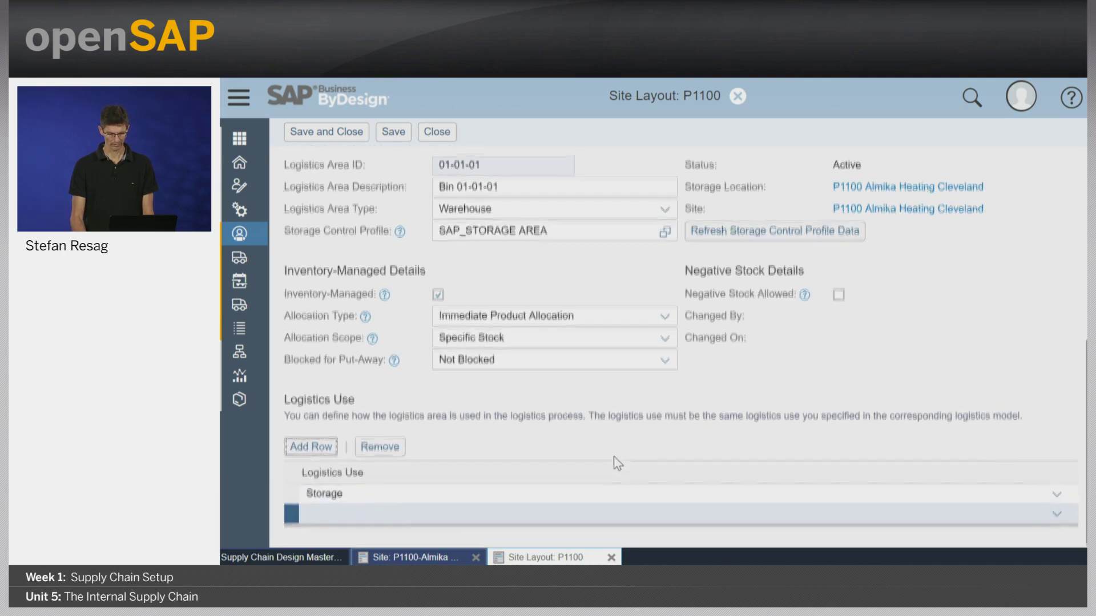
click(1054, 514)
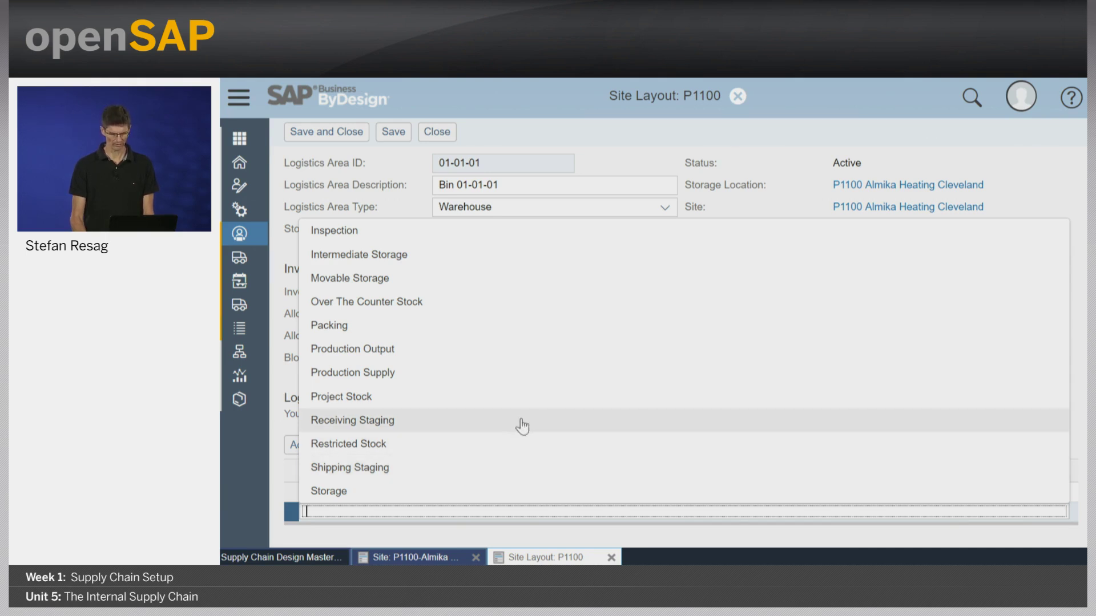
click(258, 468)
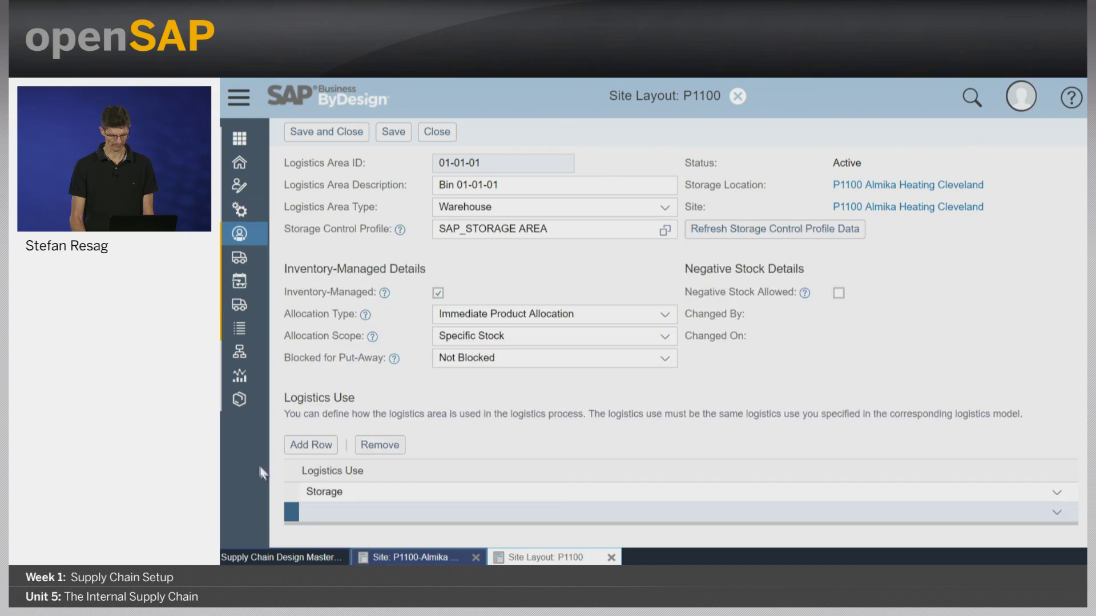
click(380, 445)
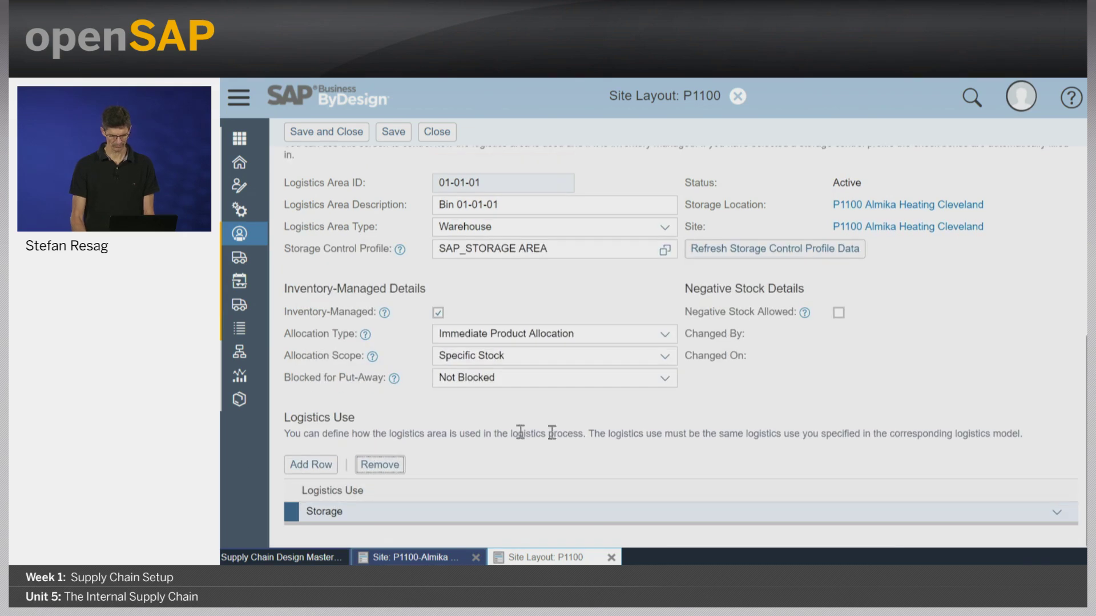
Step: Reselect bin 01-01-01 under Racked Area and review its storage restrictions and allowed products
scroll(854, 412, up, 2)
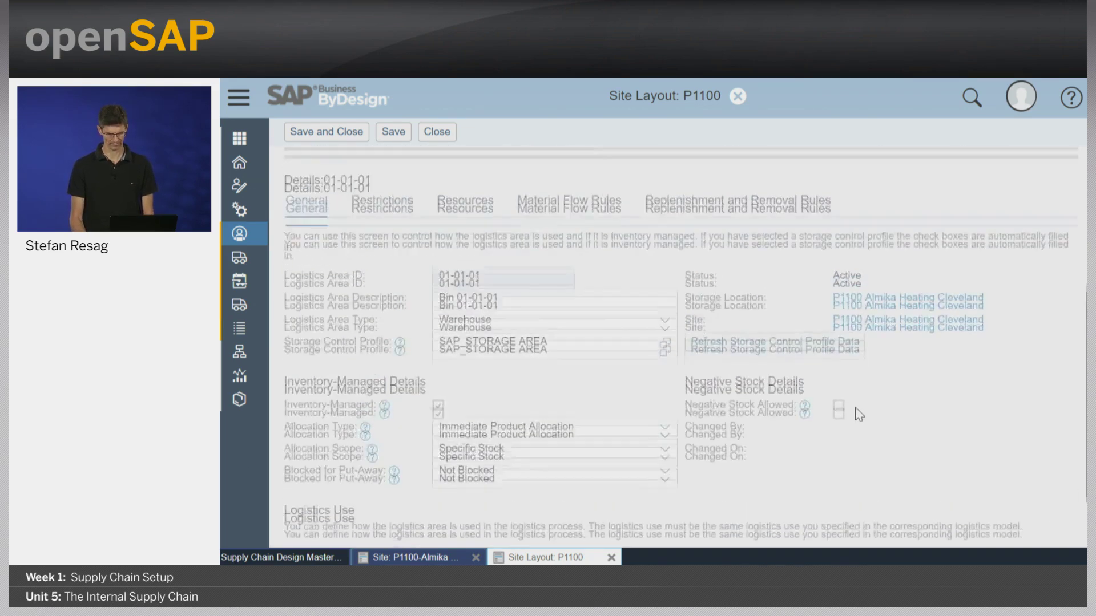
scroll(859, 415, up, 5)
click(317, 265)
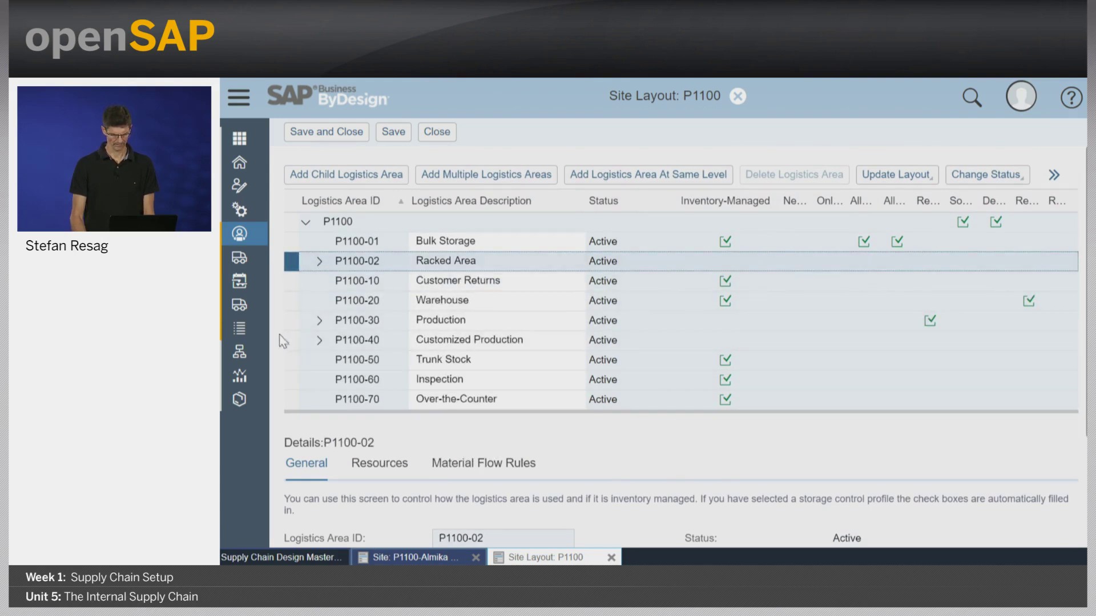
click(321, 264)
click(290, 281)
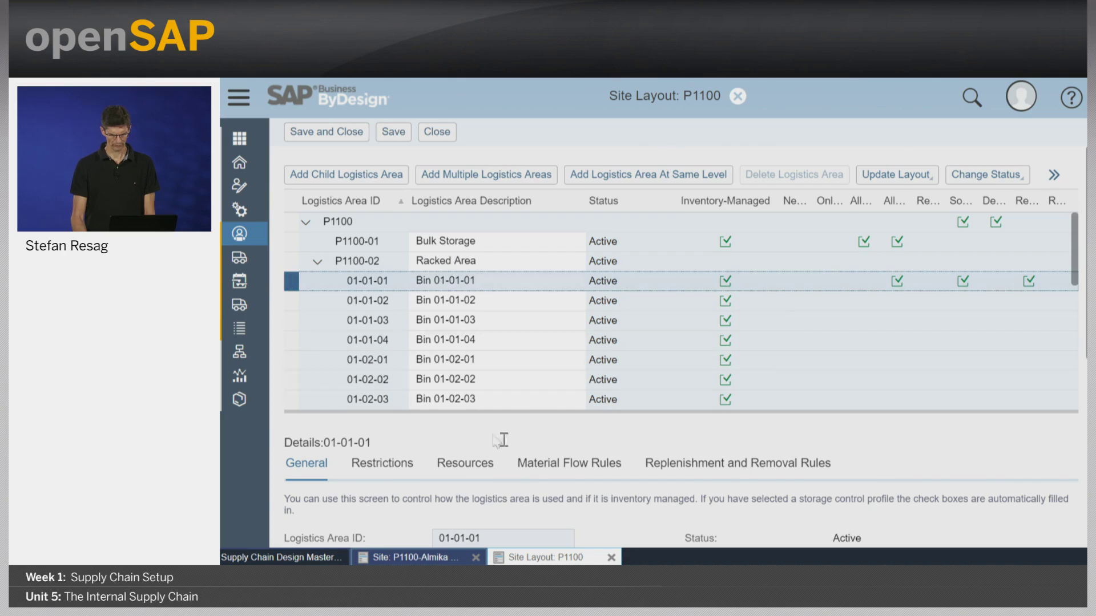
scroll(548, 433, down, 4)
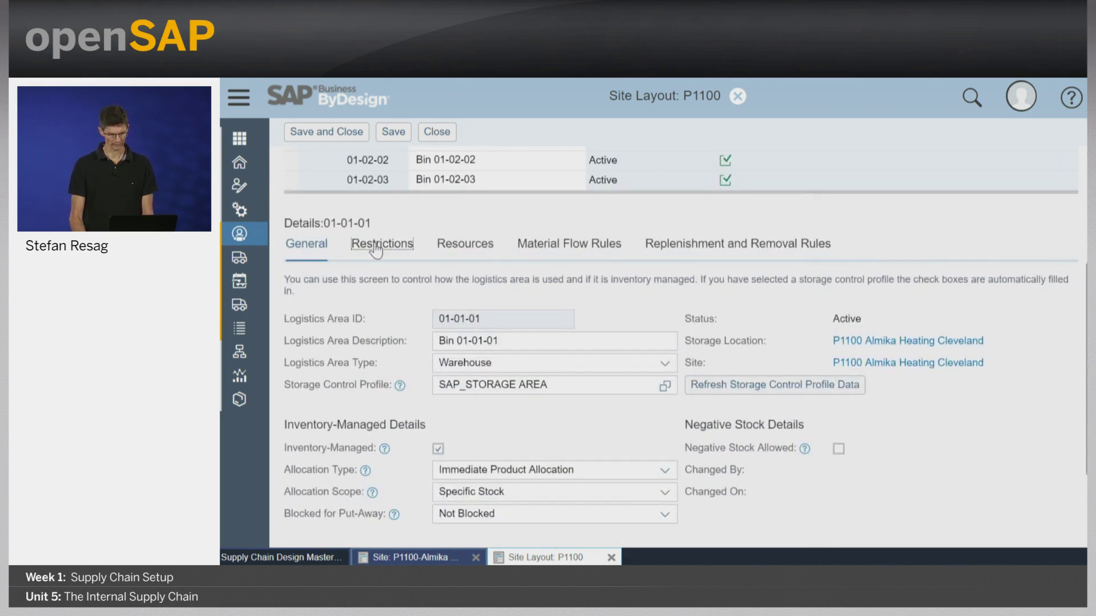
click(376, 250)
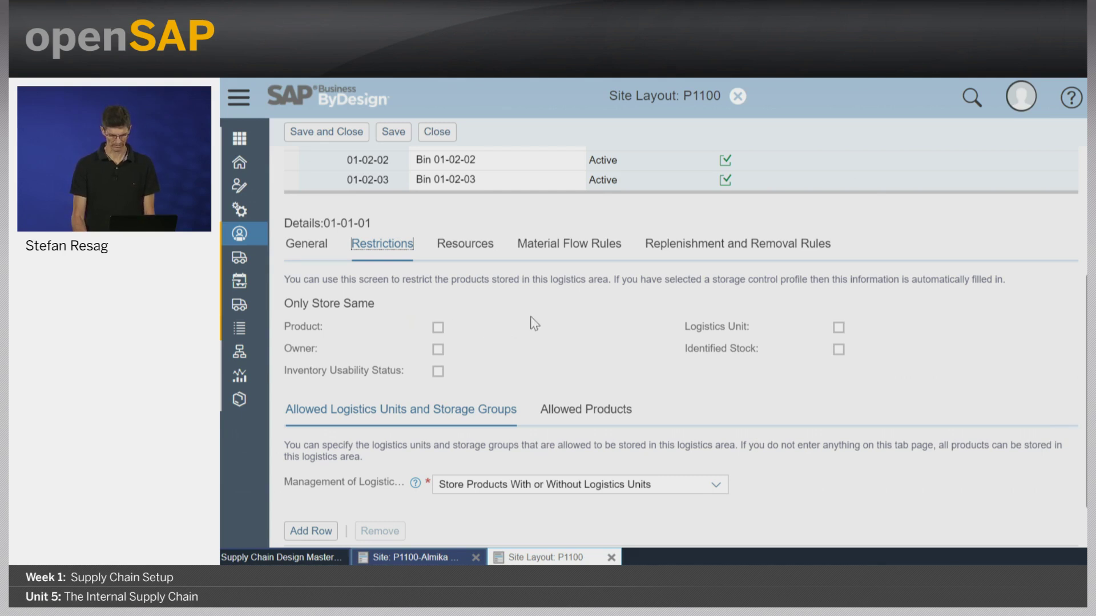
click(595, 417)
scroll(643, 361, down, 1)
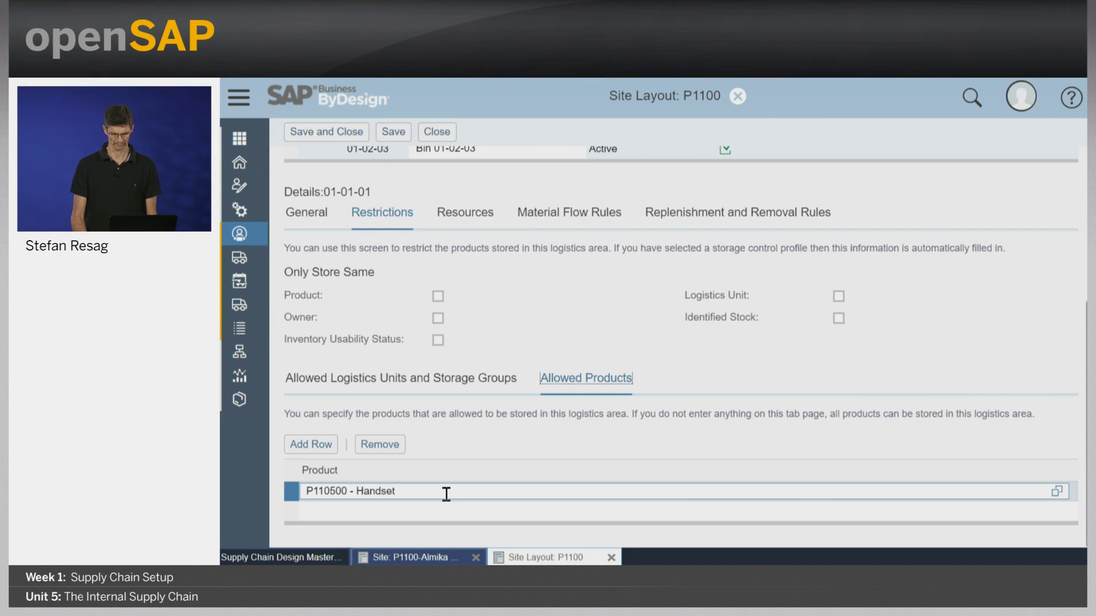
Step: Collapse Racked Area and review the resources of Production area P1100-30, including its fixed supply and output areas
scroll(581, 301, up, 3)
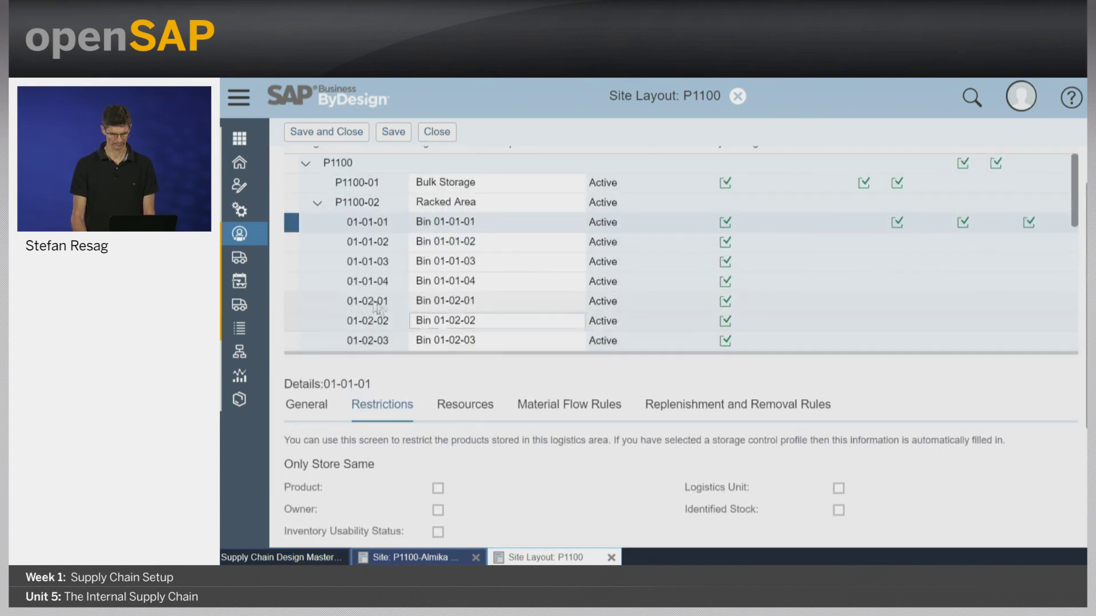
click(319, 203)
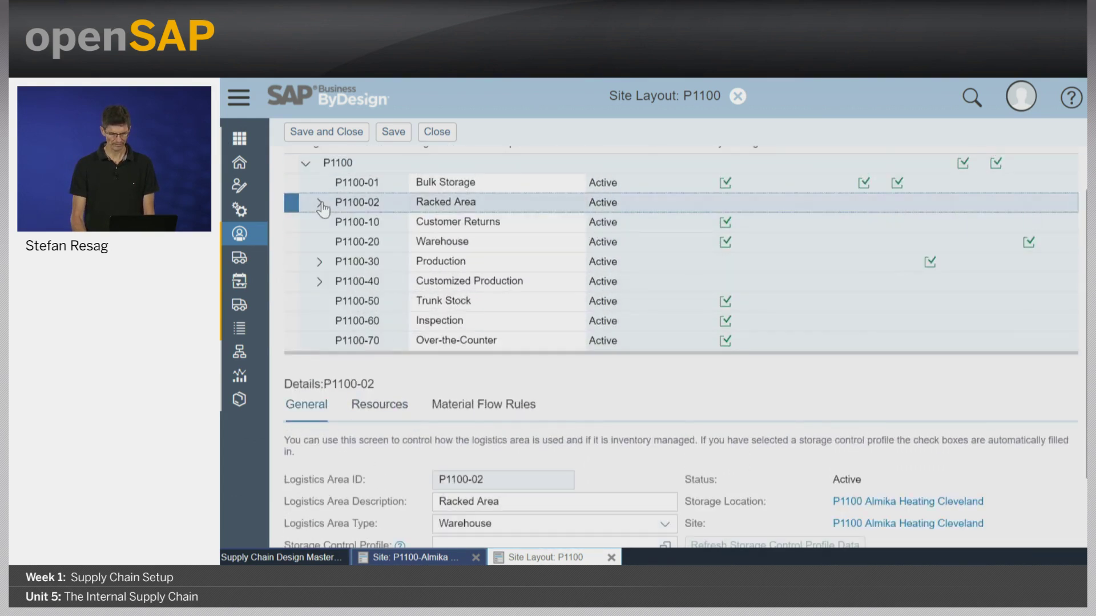
click(291, 263)
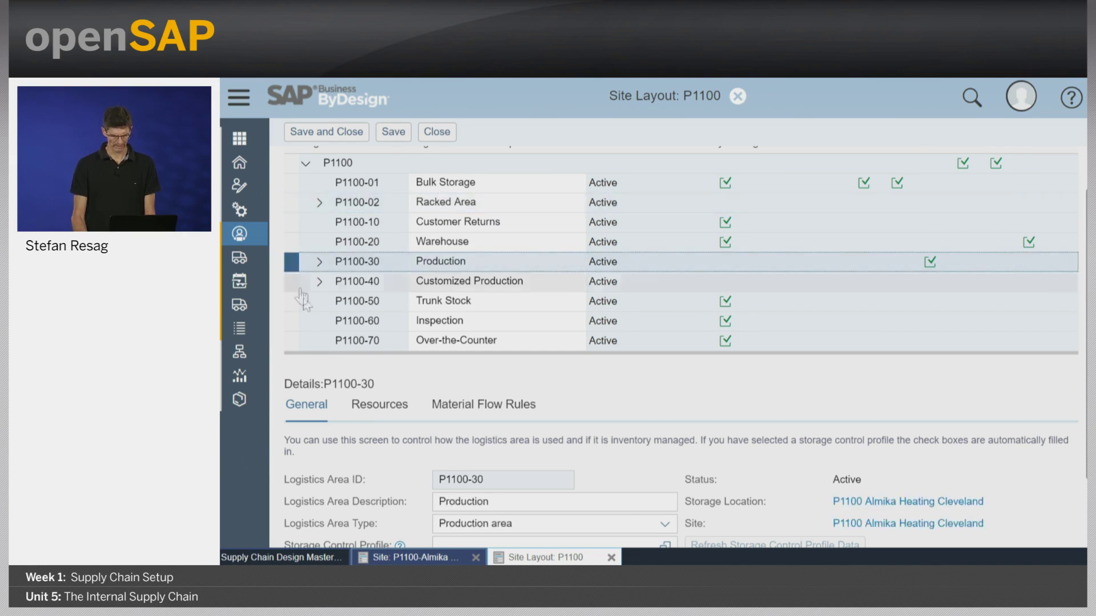
click(391, 414)
scroll(811, 421, down, 1)
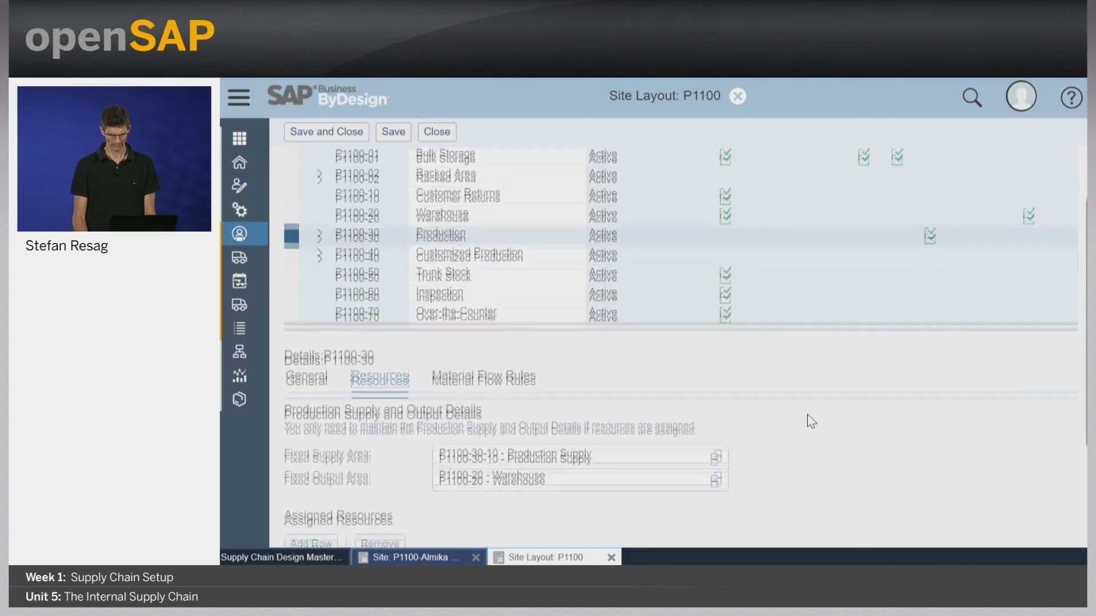
scroll(812, 422, down, 5)
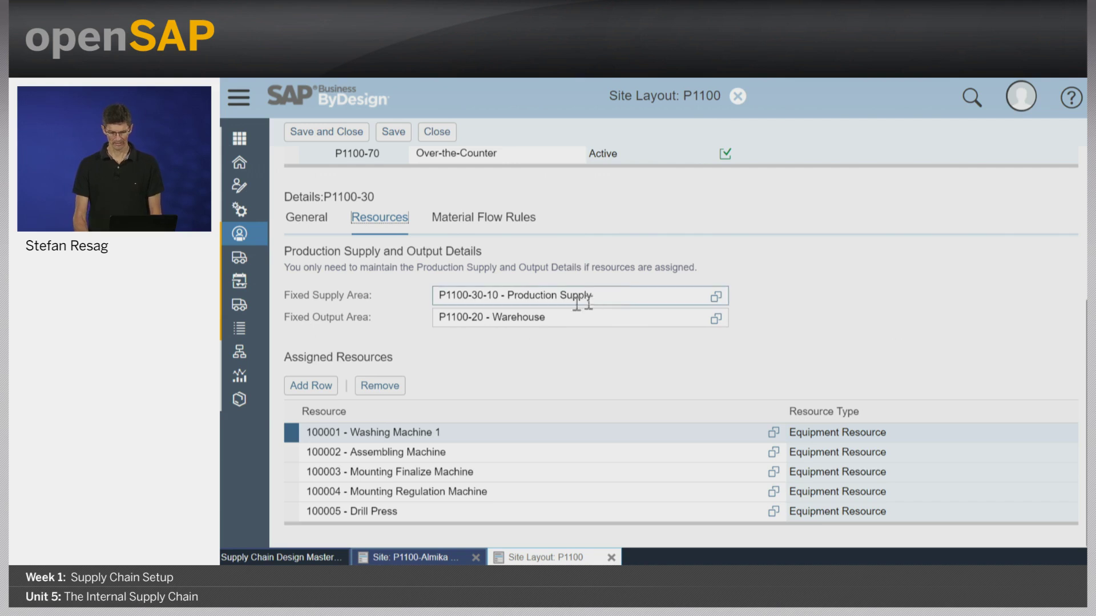
click(626, 295)
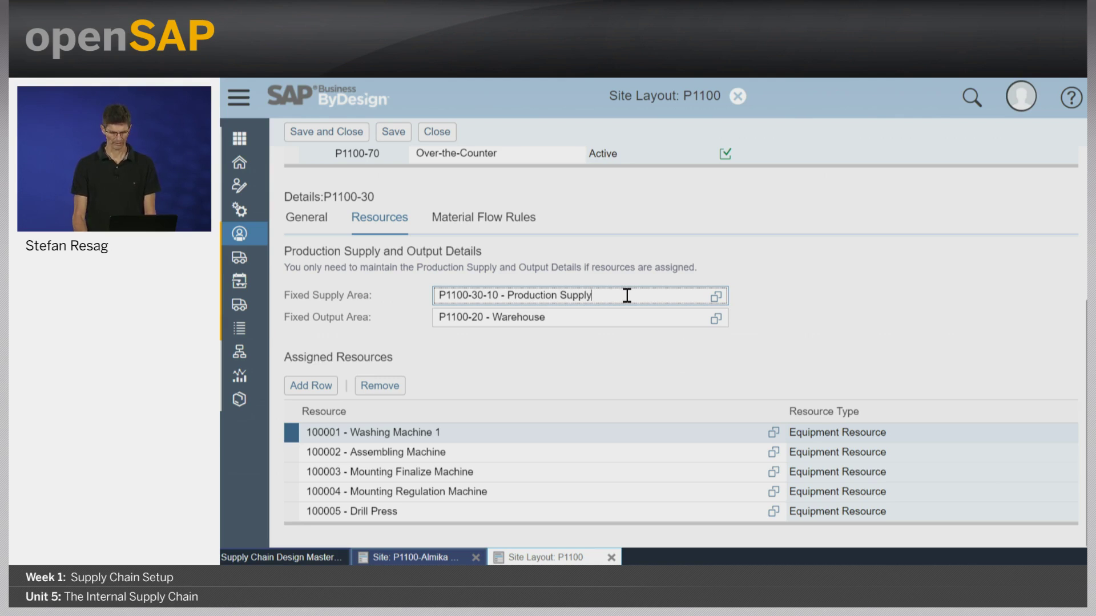
click(601, 316)
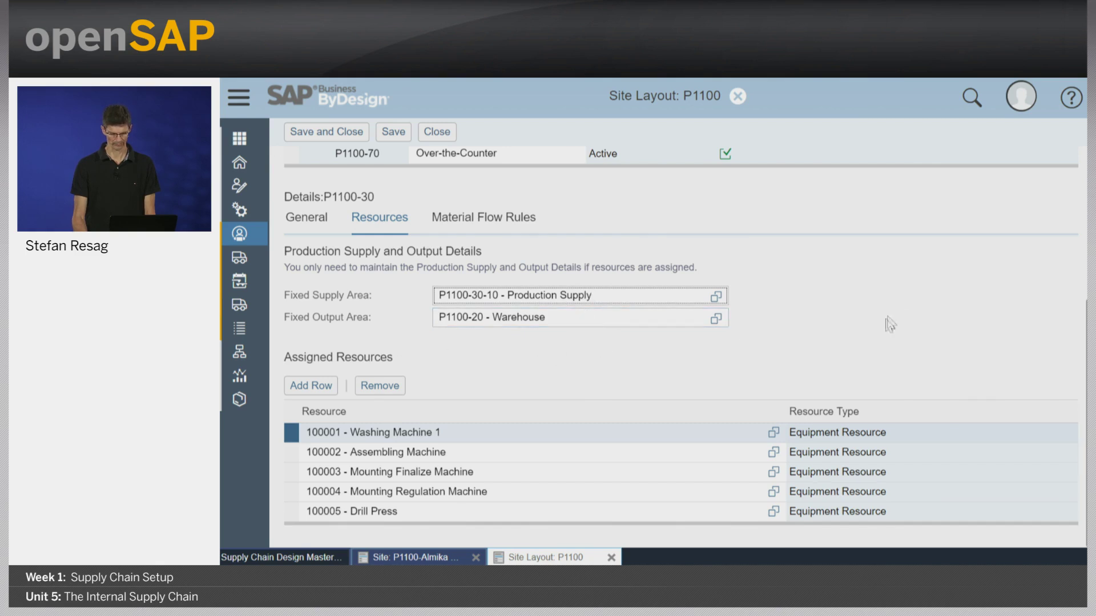
Step: Expand Production, select its Production Supply area, and review the general data and default replenishment rule
scroll(893, 318, up, 3)
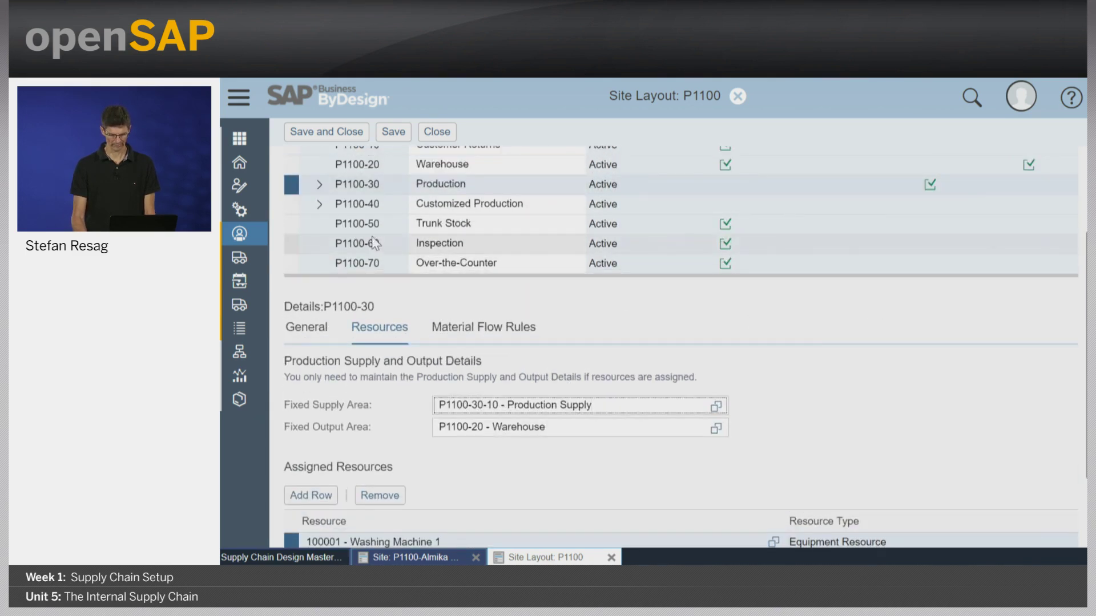
click(320, 185)
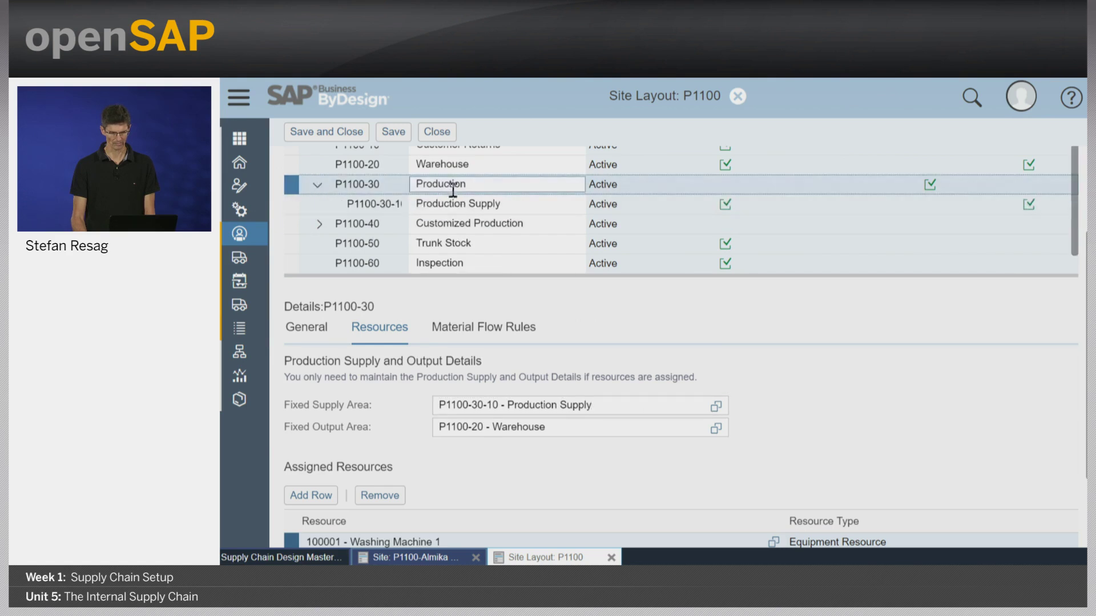
click(293, 205)
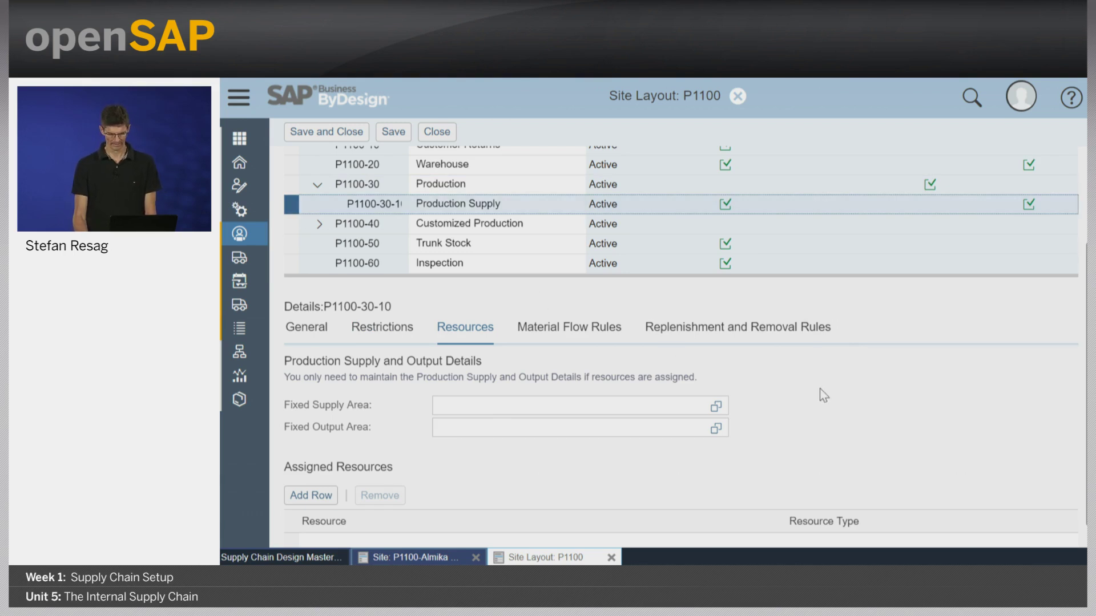
scroll(820, 389, down, 1)
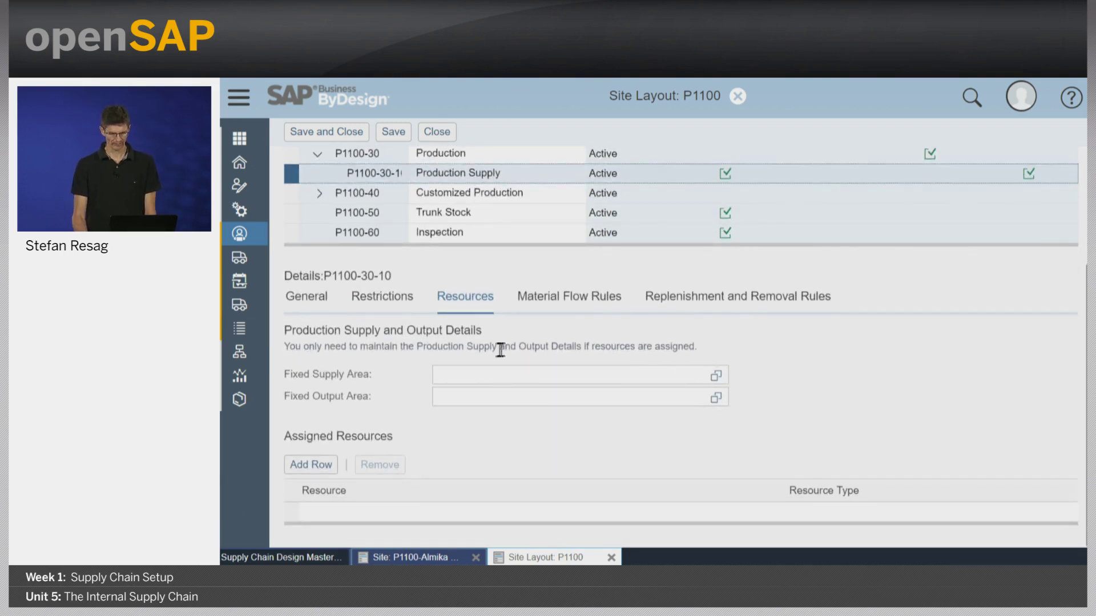
click(317, 297)
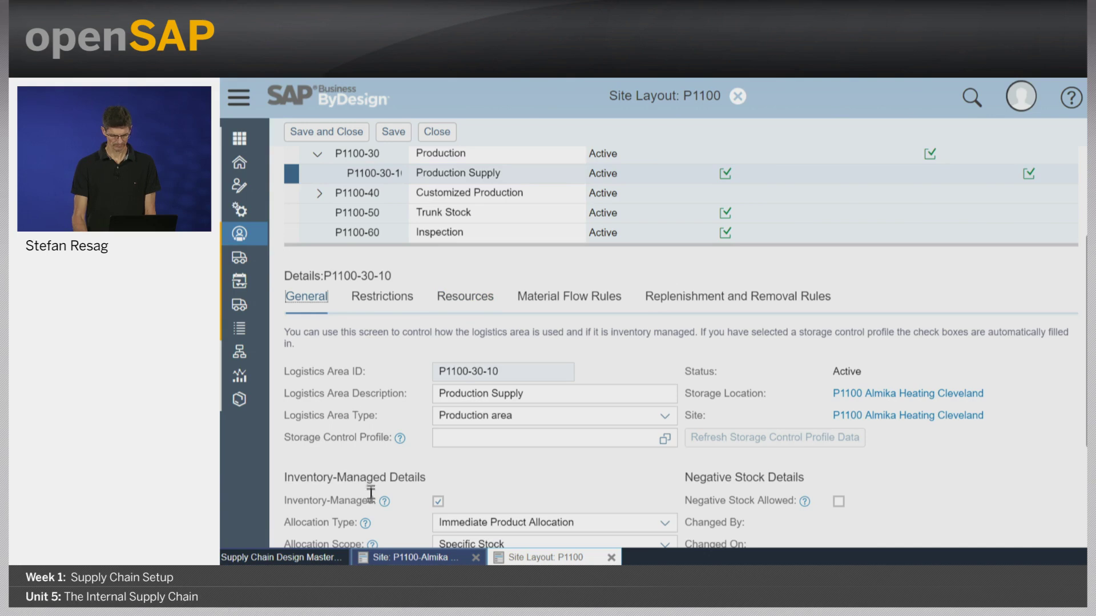
click(754, 304)
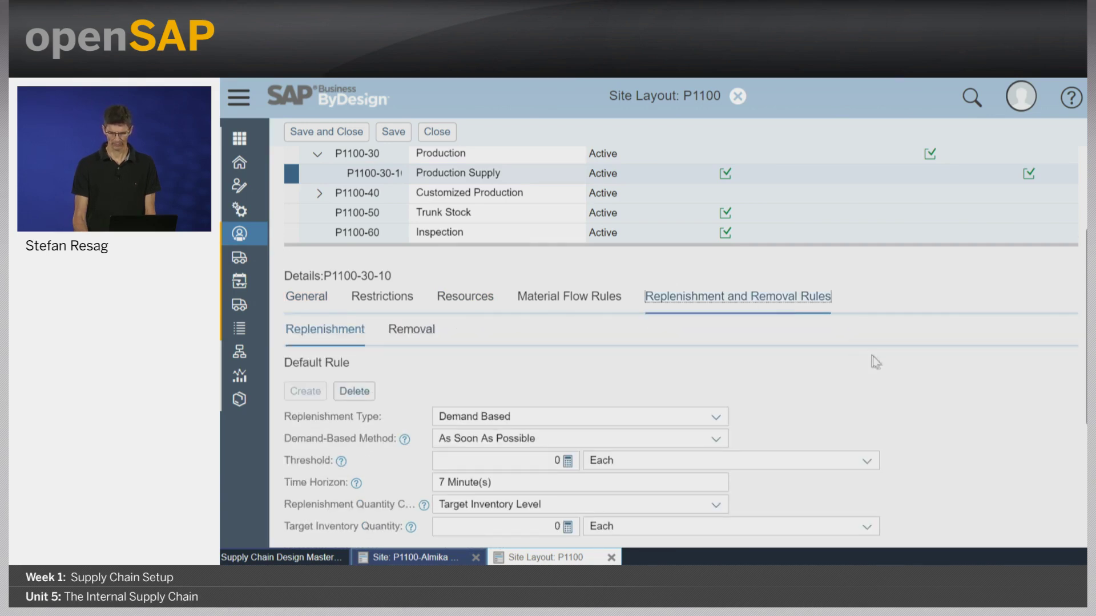
scroll(878, 358, down, 1)
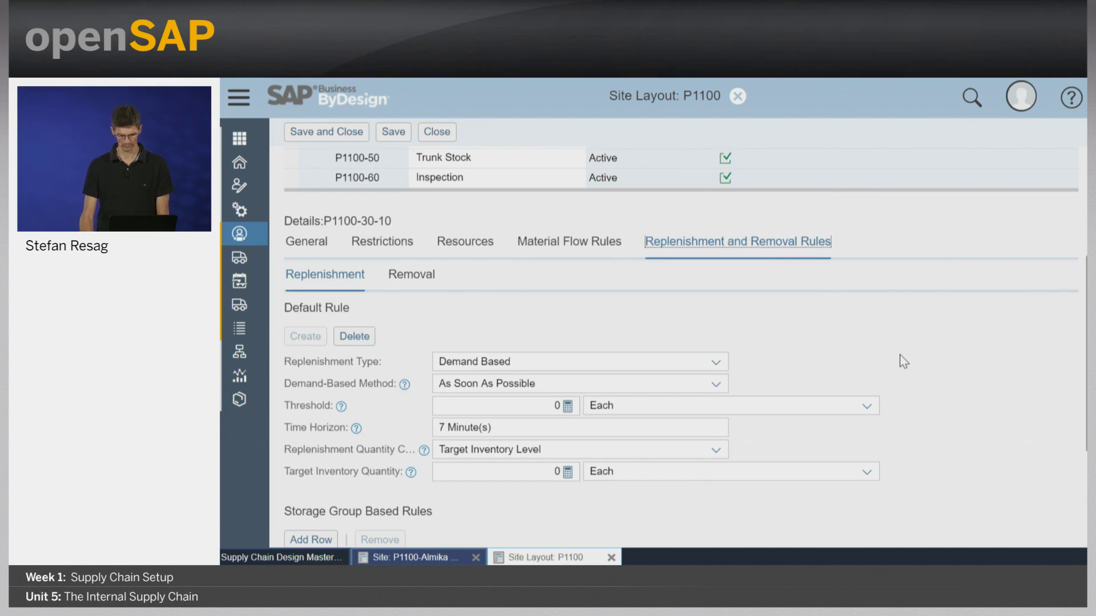
scroll(902, 361, down, 1)
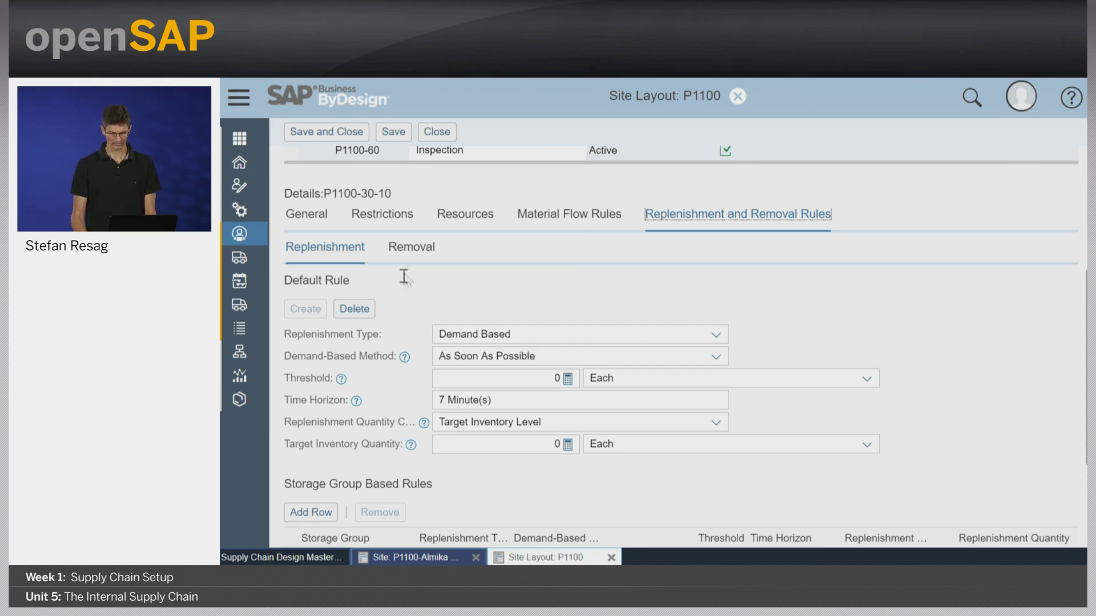
click(532, 334)
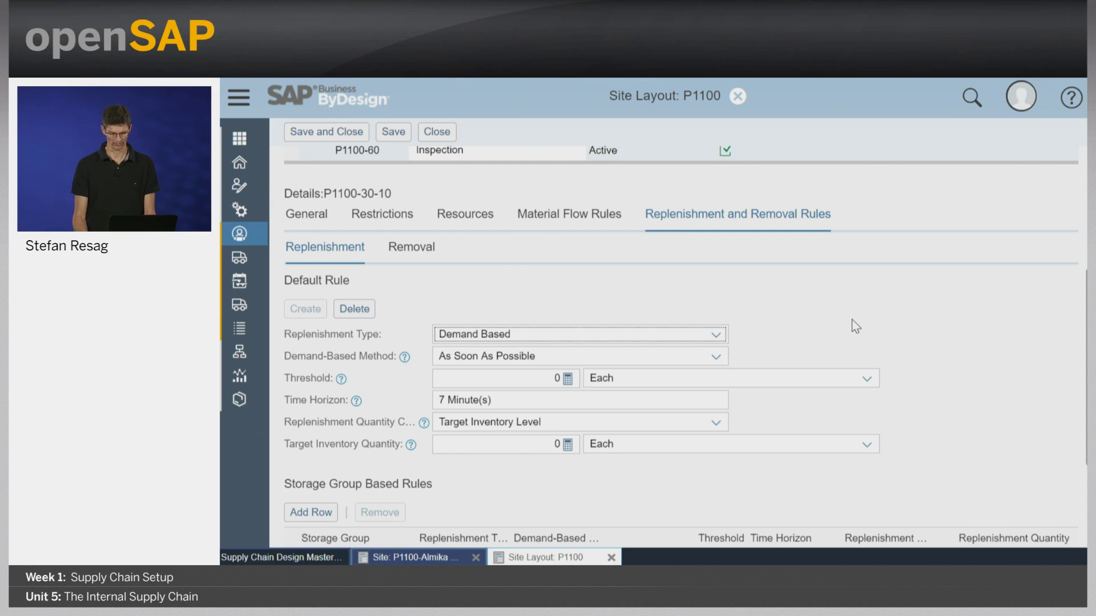
Step: Close the site layout of P1100 and return to the site's general data
scroll(856, 328, up, 3)
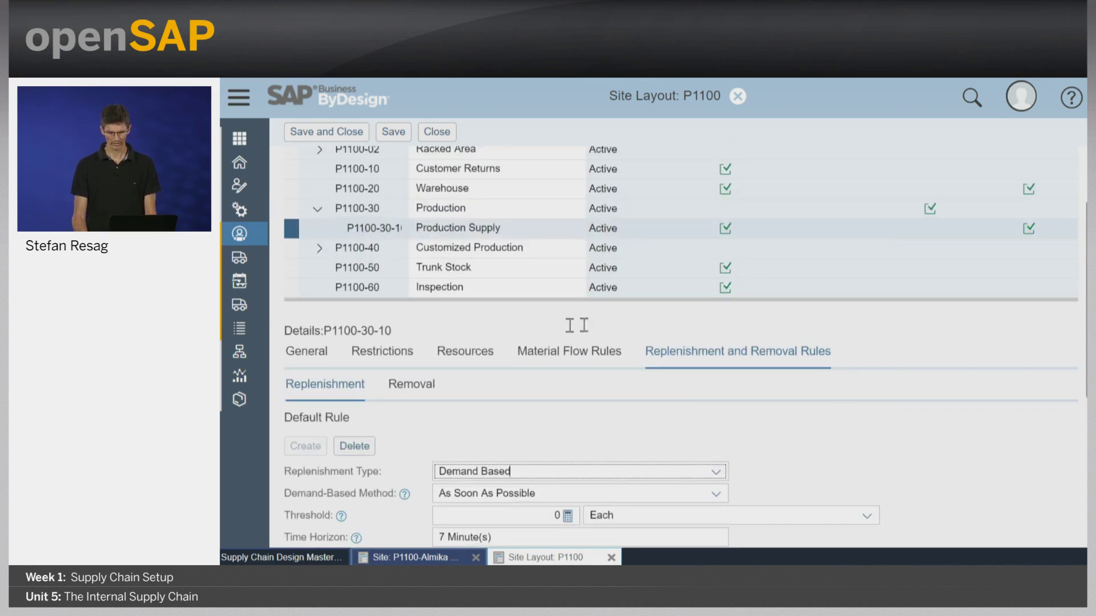
scroll(742, 342, up, 3)
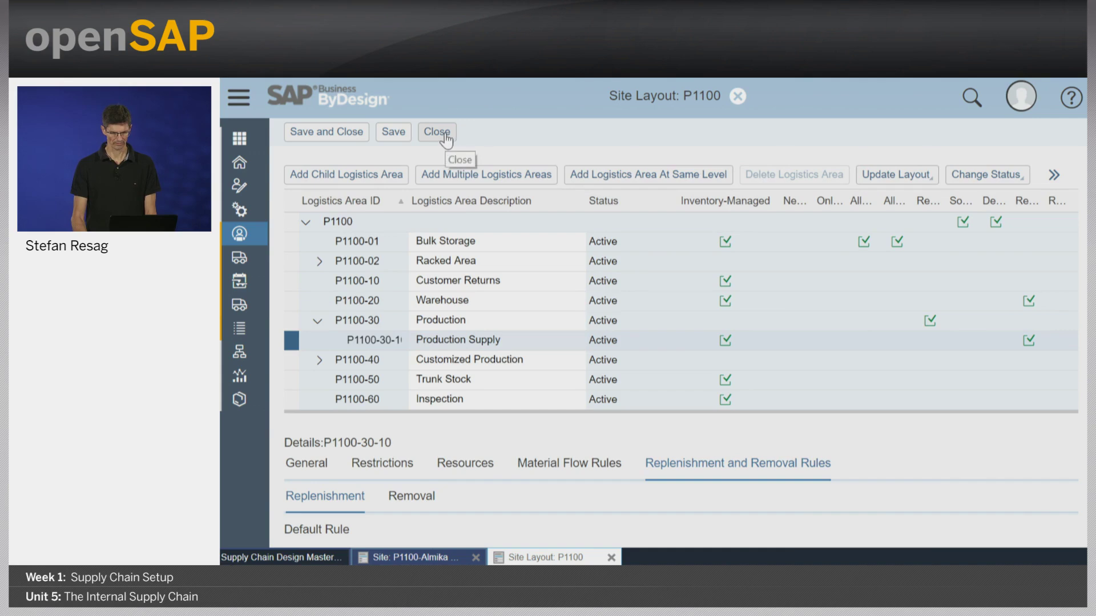
click(447, 137)
click(683, 355)
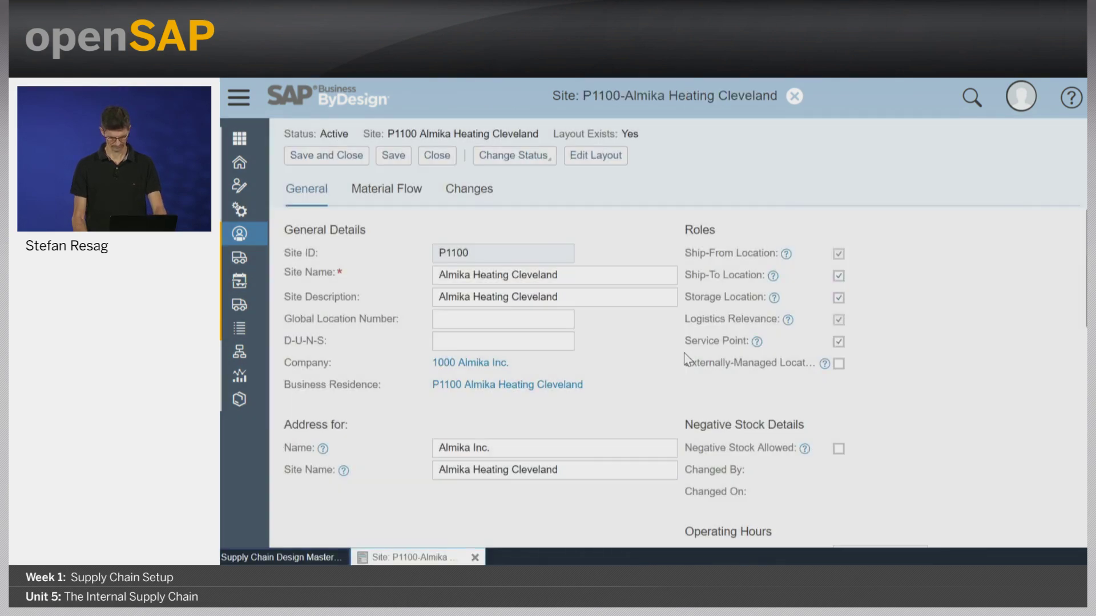
Step: Switch to the presentation and advance to the slide on modeling of logistics processes
key(alt+Tab)
key(Right)
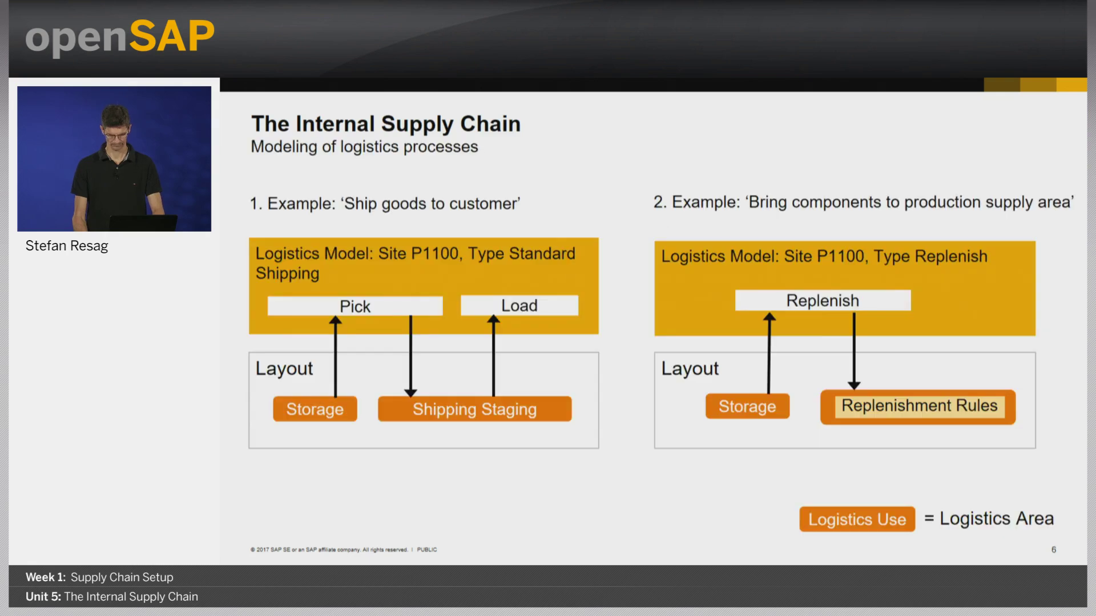
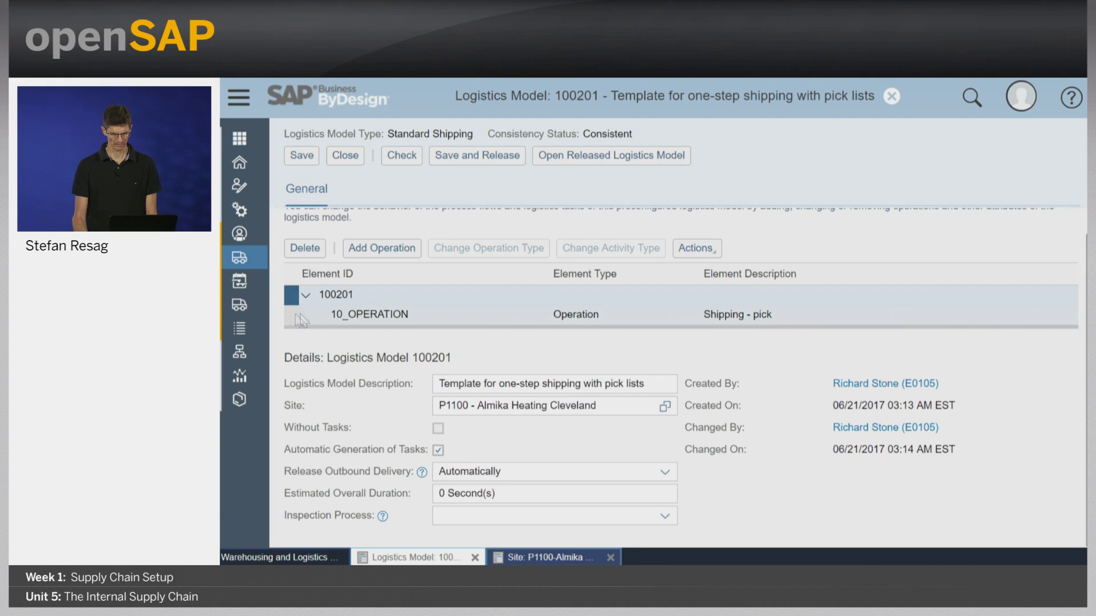
Step: Select operation 10_OPERATION of logistics model 100201 and examine its operation details
click(289, 314)
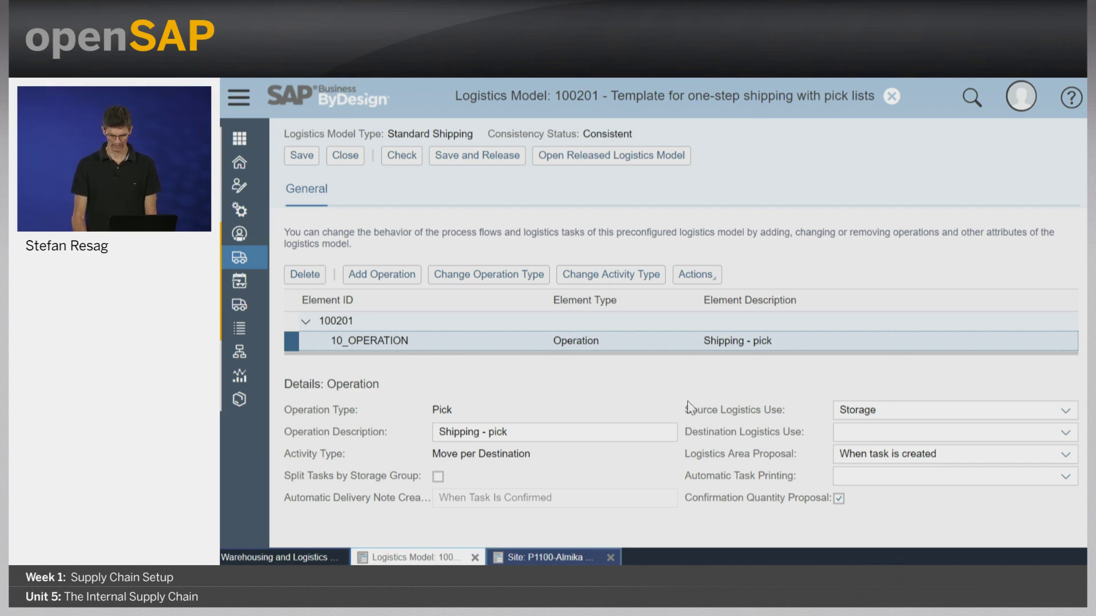
Step: Examine the source and destination logistics use of the pick operation and close logistics model 100201
click(923, 411)
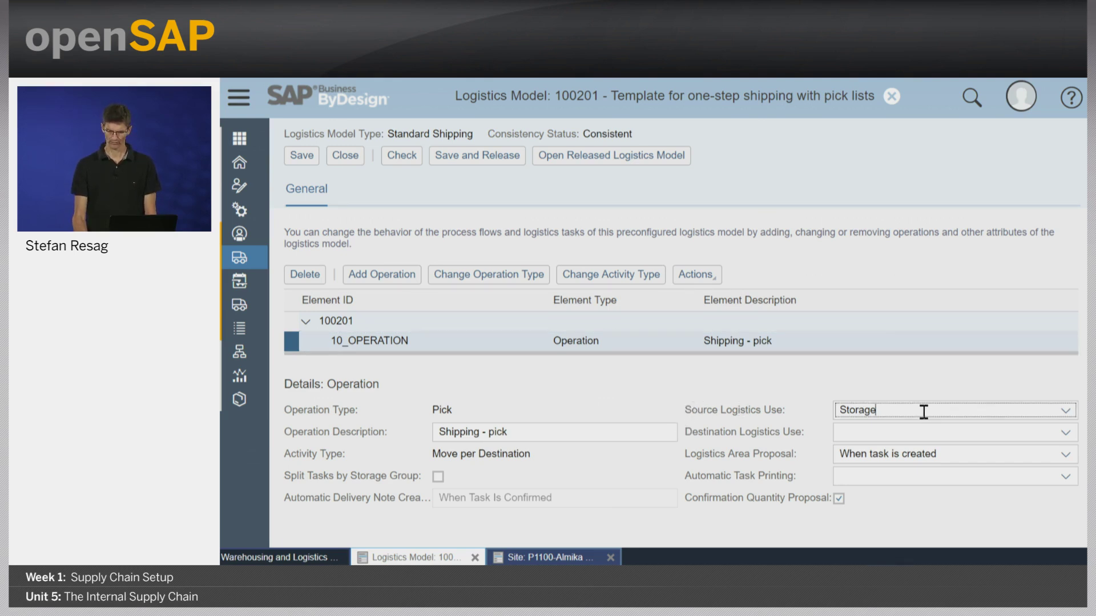
drag(924, 411, 834, 410)
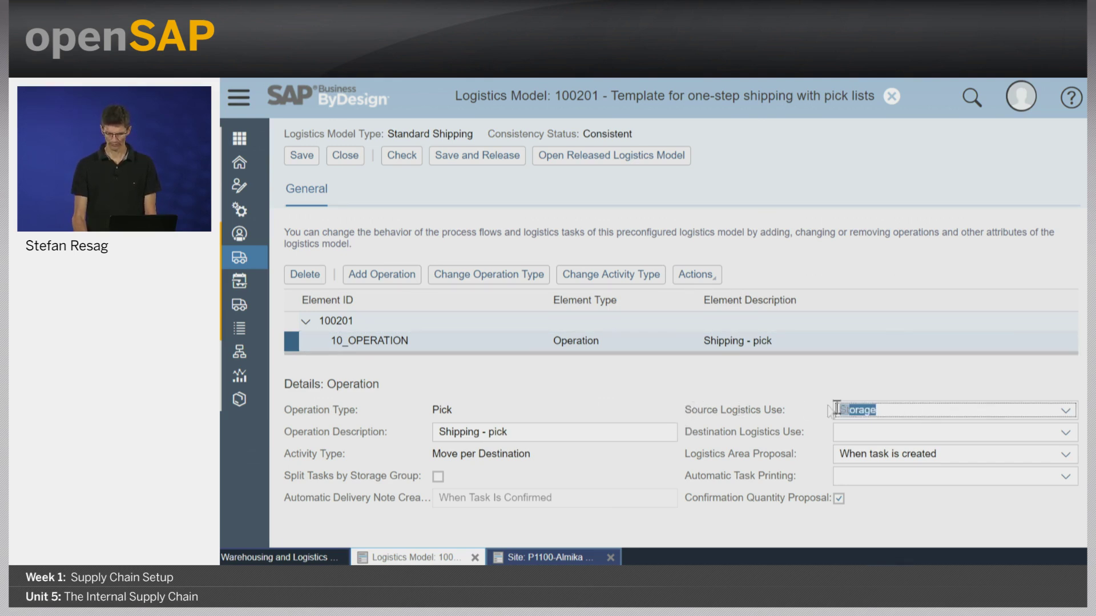
click(956, 410)
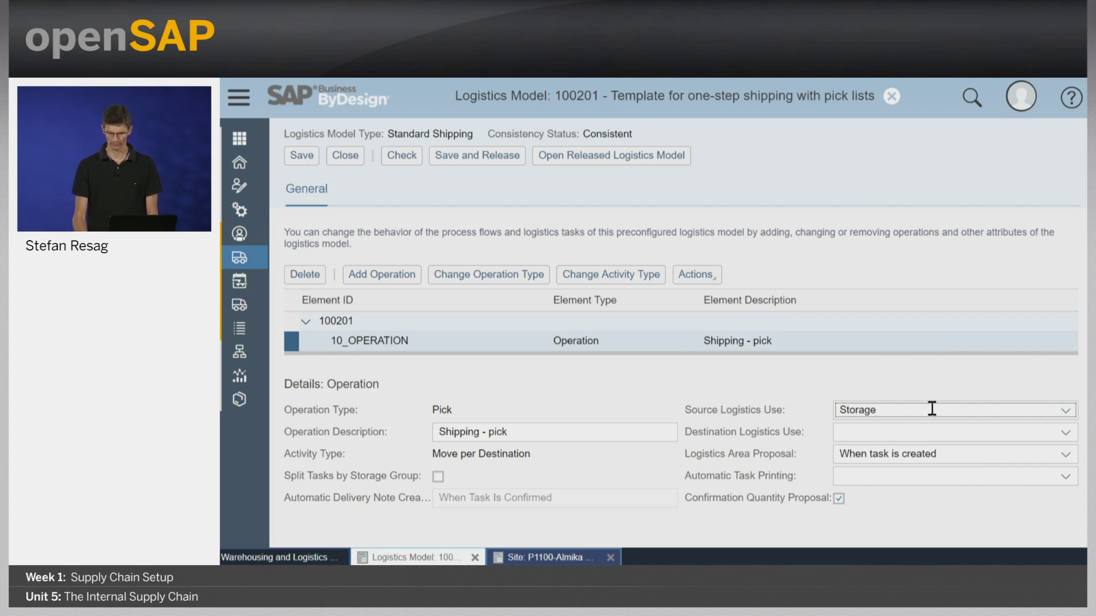
drag(927, 409, 757, 411)
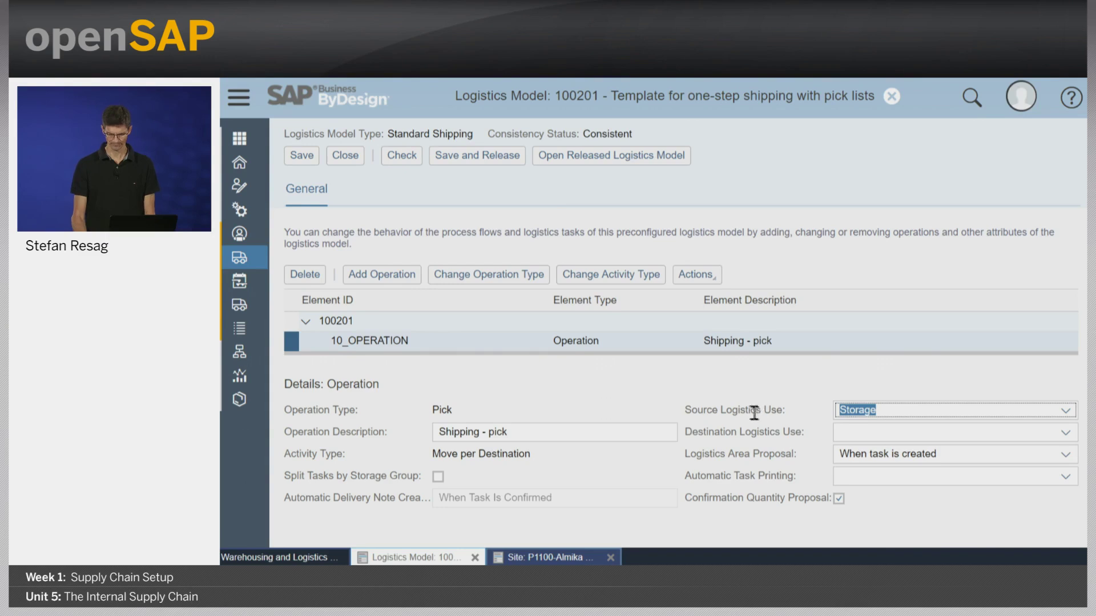
click(845, 428)
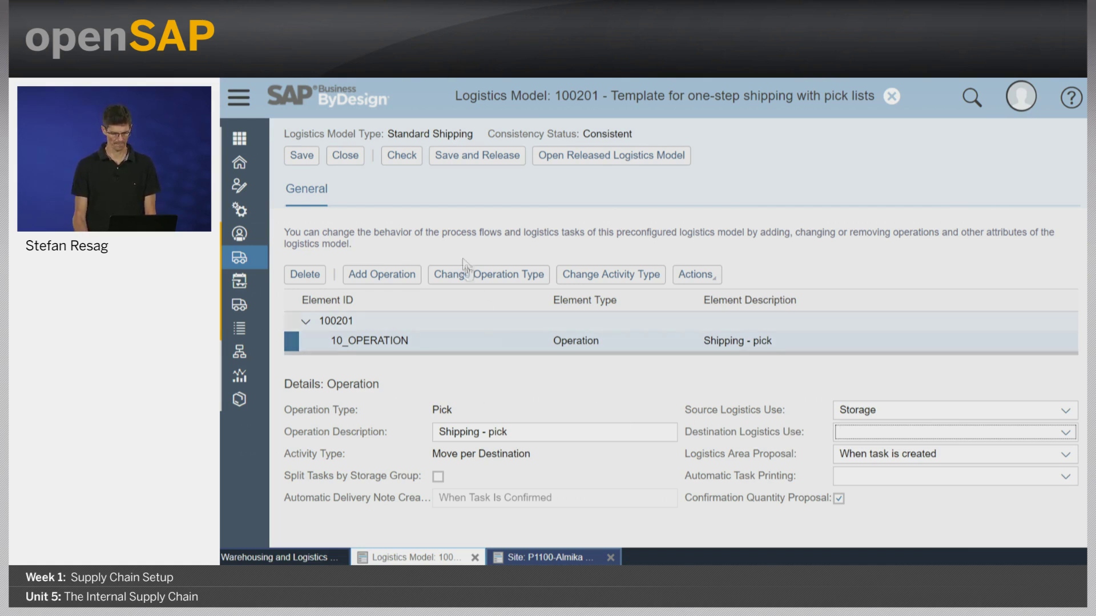
click(351, 157)
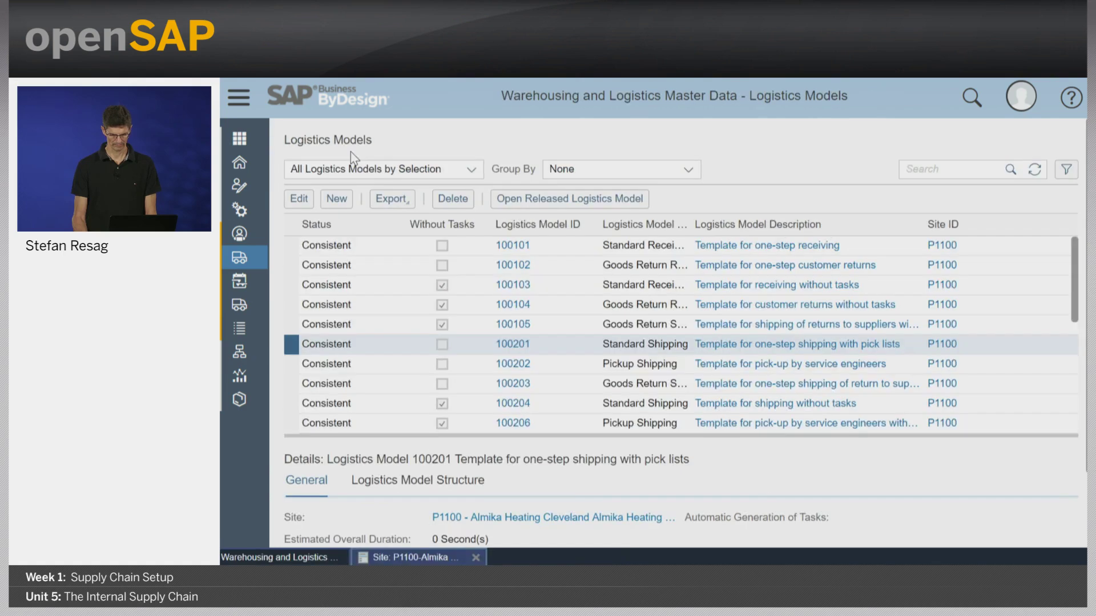
Step: Open the Locations view of Supply Chain Design Master Data
click(242, 101)
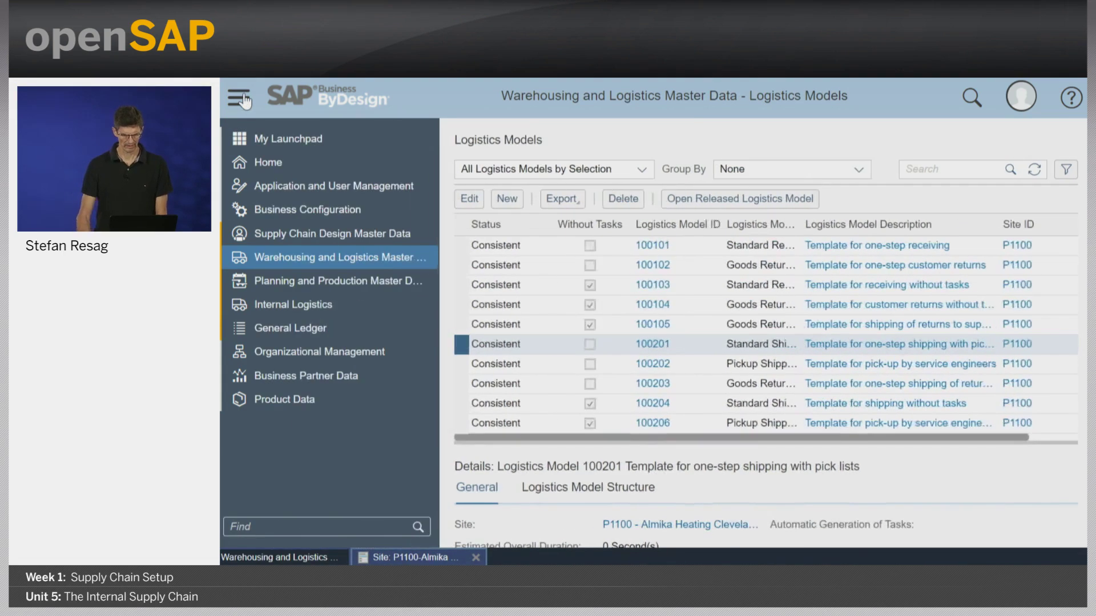
click(329, 234)
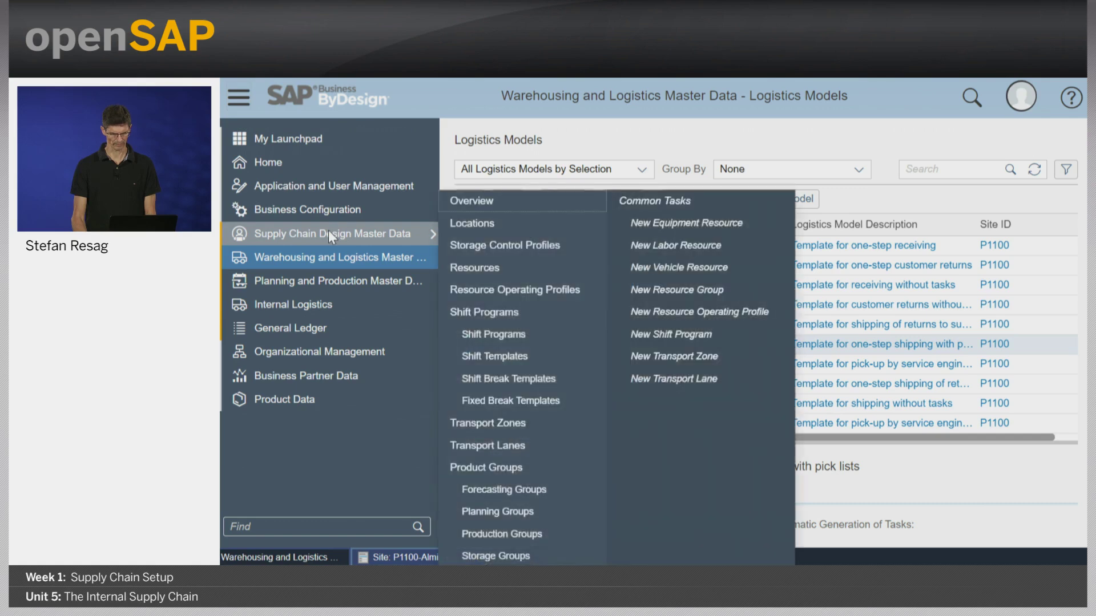
click(518, 224)
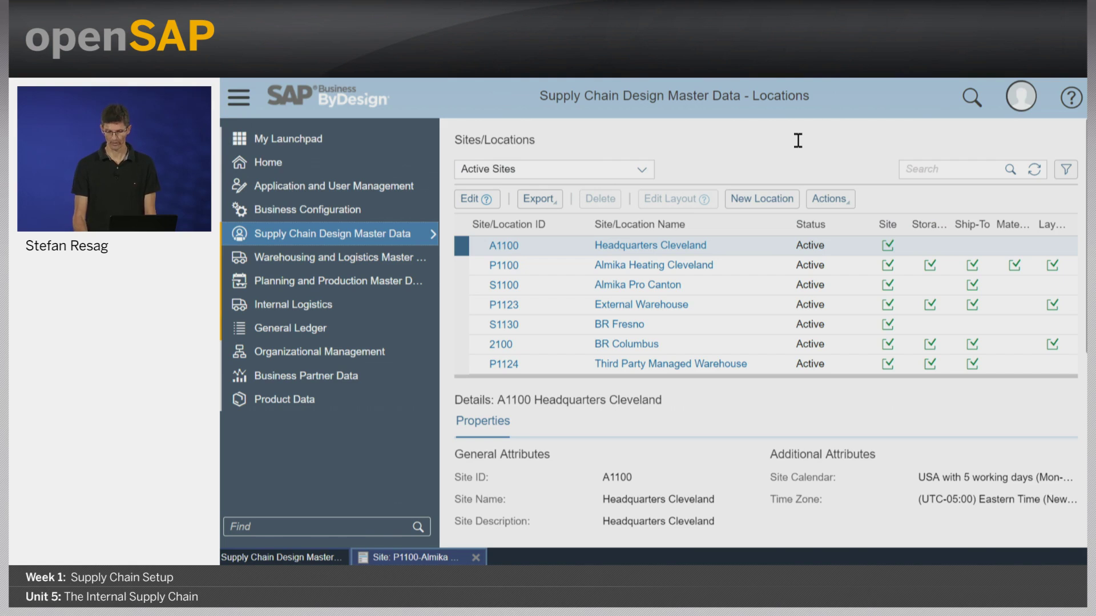
click(472, 200)
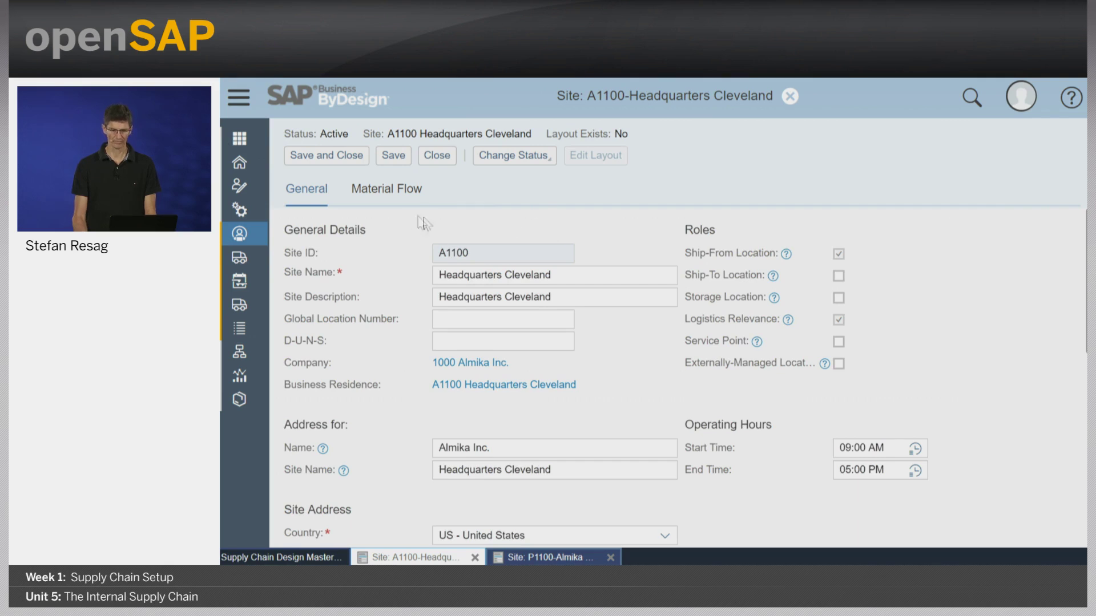
click(396, 194)
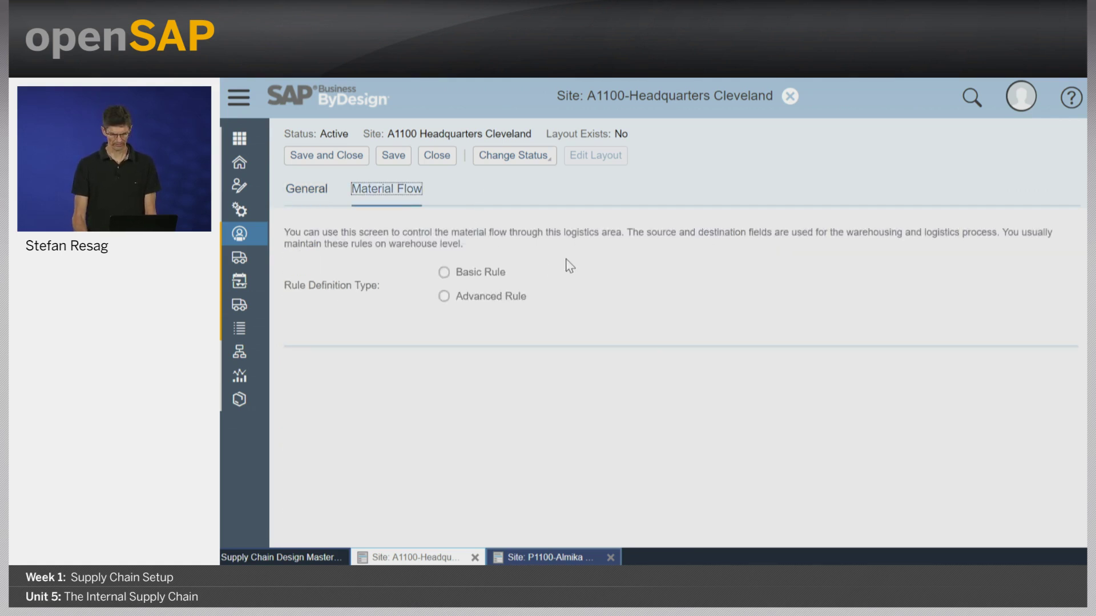
click(423, 156)
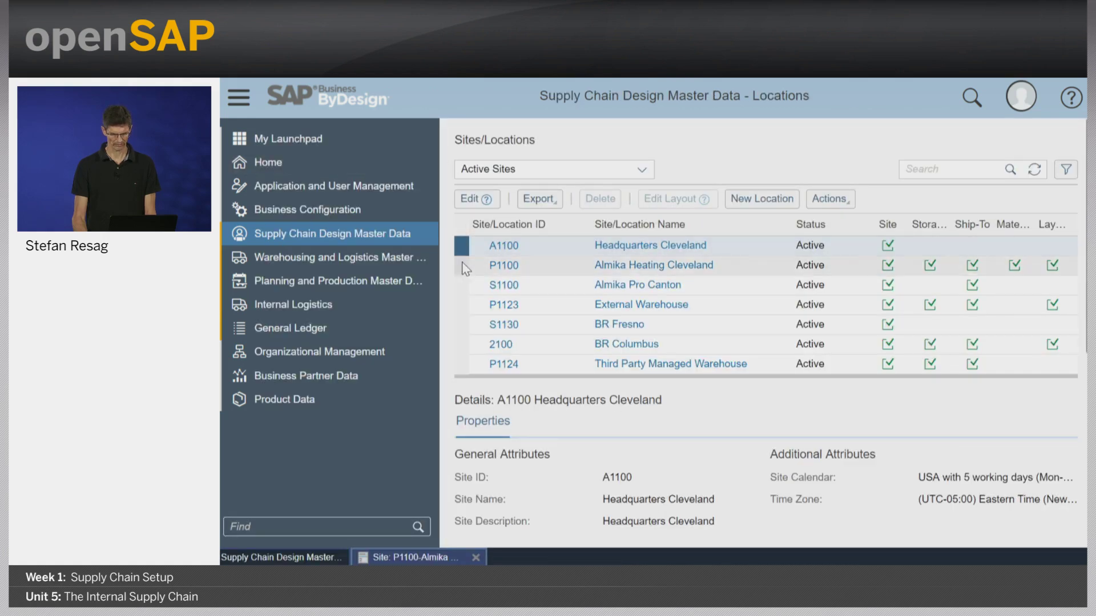
Step: Open site P1100 for editing and compare the Basic Rule and Advanced Rule material flow definitions, ending on Advanced Rule
click(460, 264)
click(471, 199)
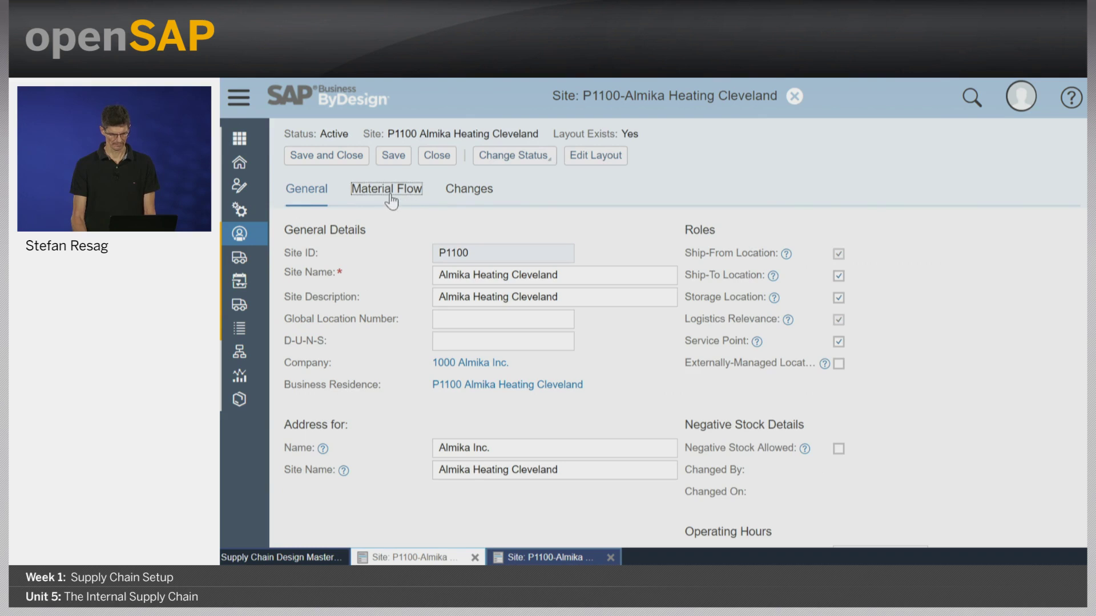
click(386, 191)
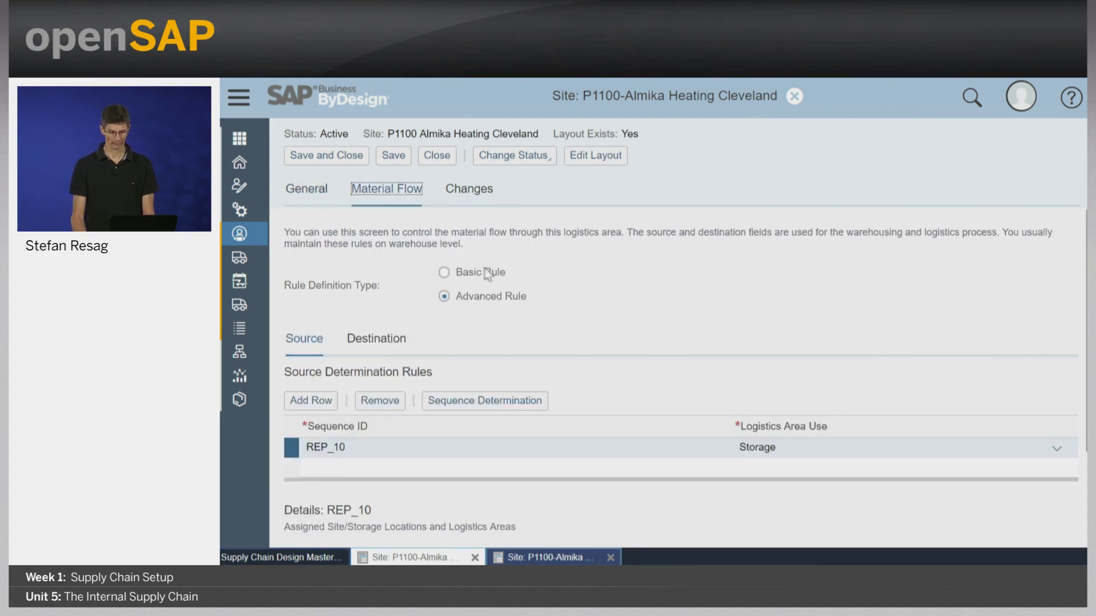
click(445, 274)
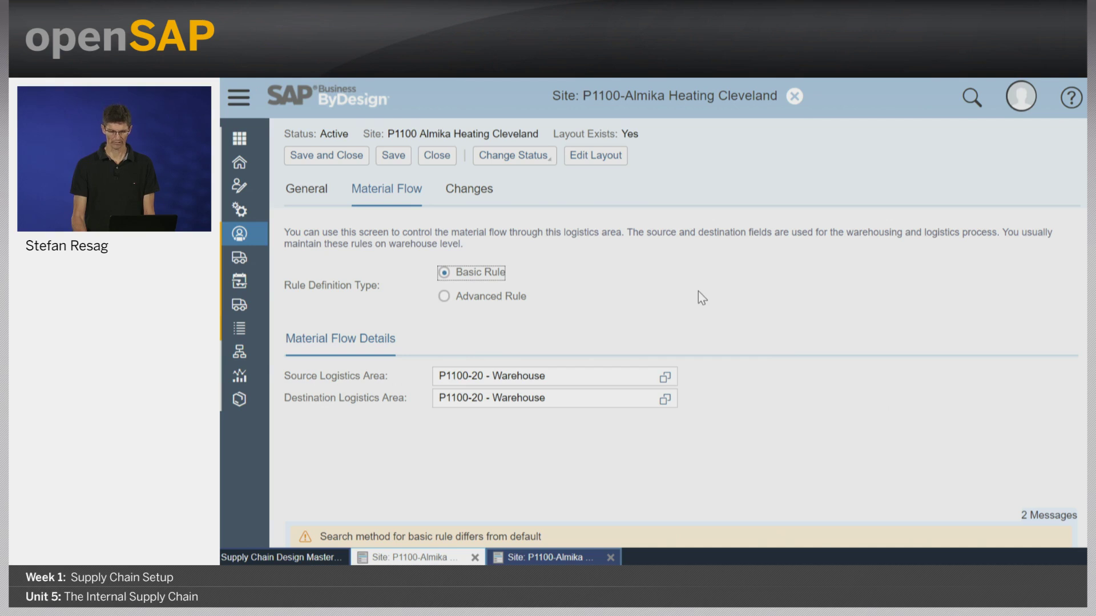
click(444, 297)
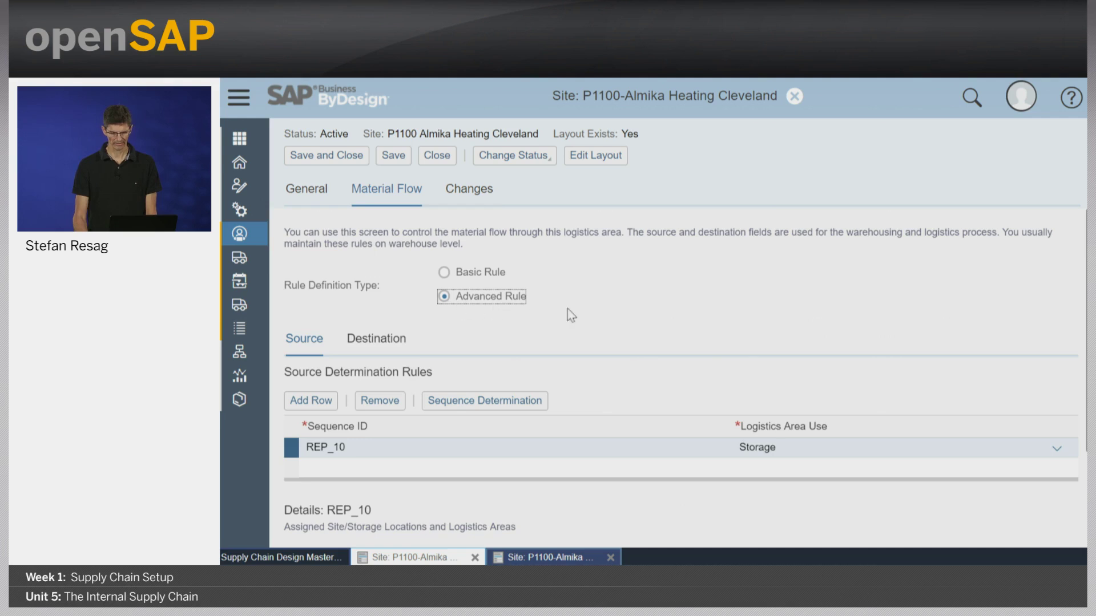
Step: Examine source determination rule REP_10, including its logistics area use and its assigned logistics areas and picking strategies
scroll(677, 309, down, 1)
scroll(678, 308, down, 2)
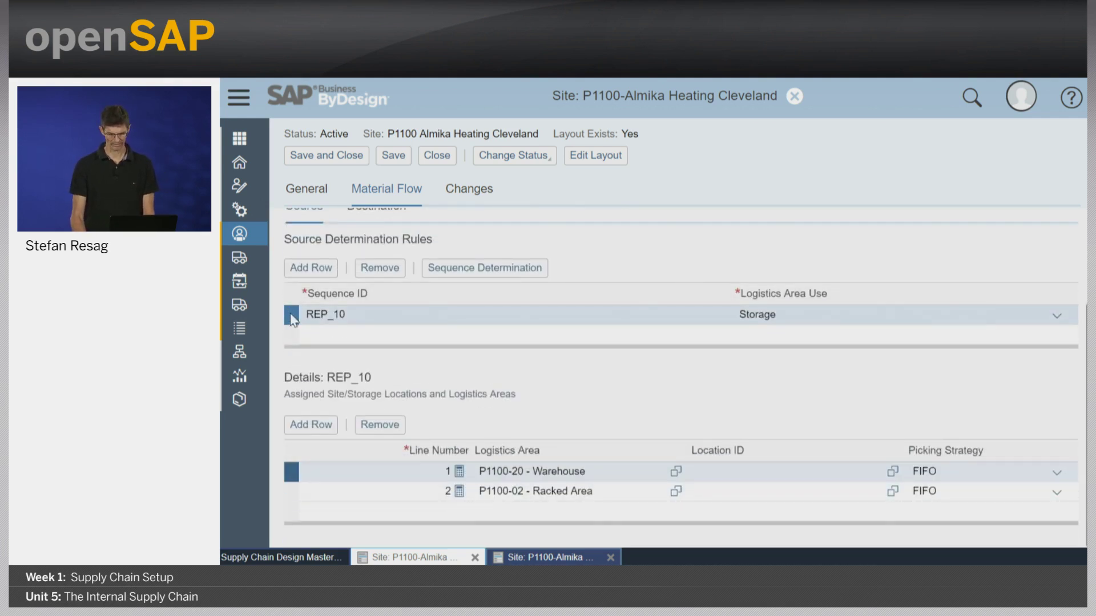
click(797, 317)
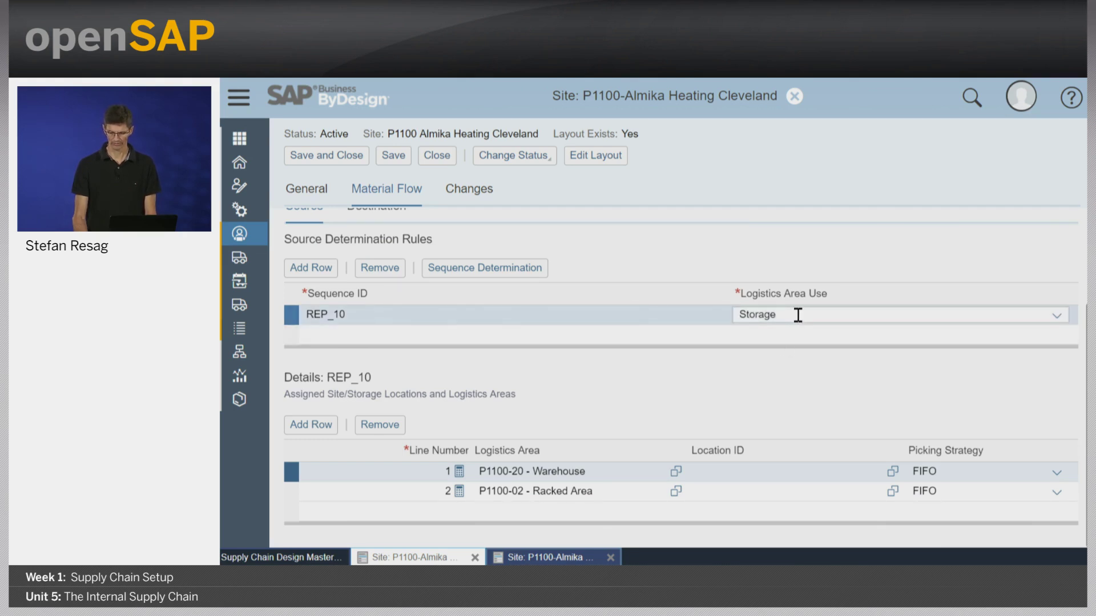
click(798, 316)
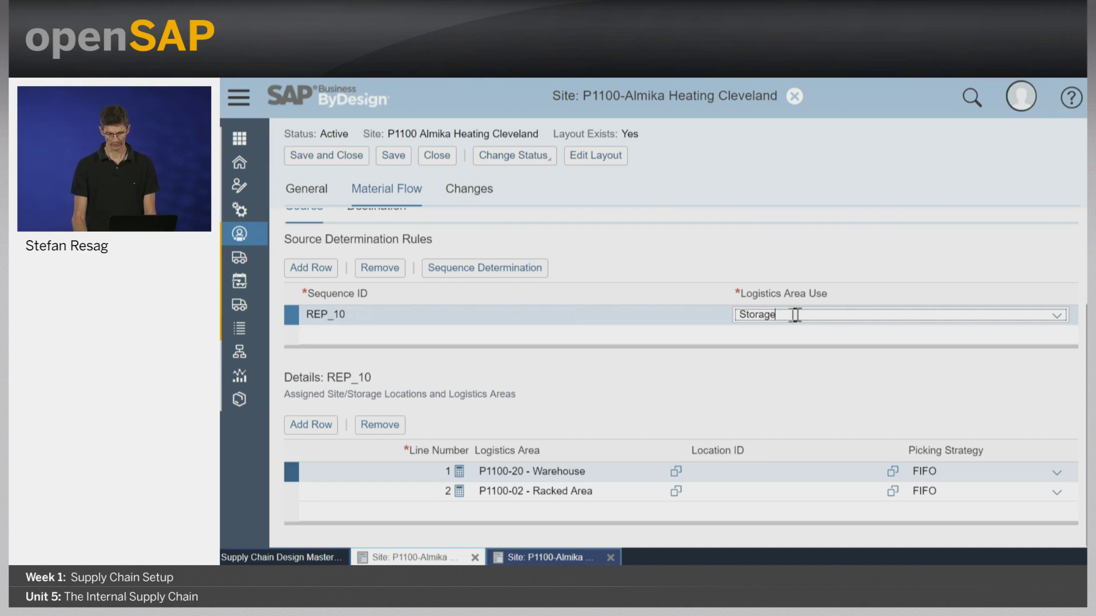
click(480, 311)
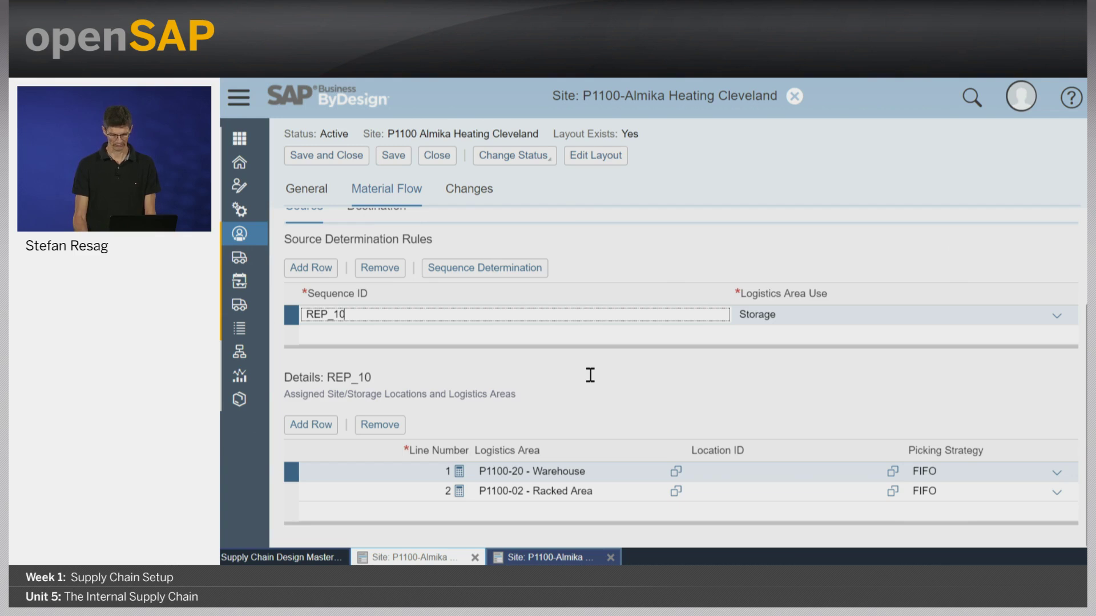
click(311, 492)
click(289, 472)
click(349, 473)
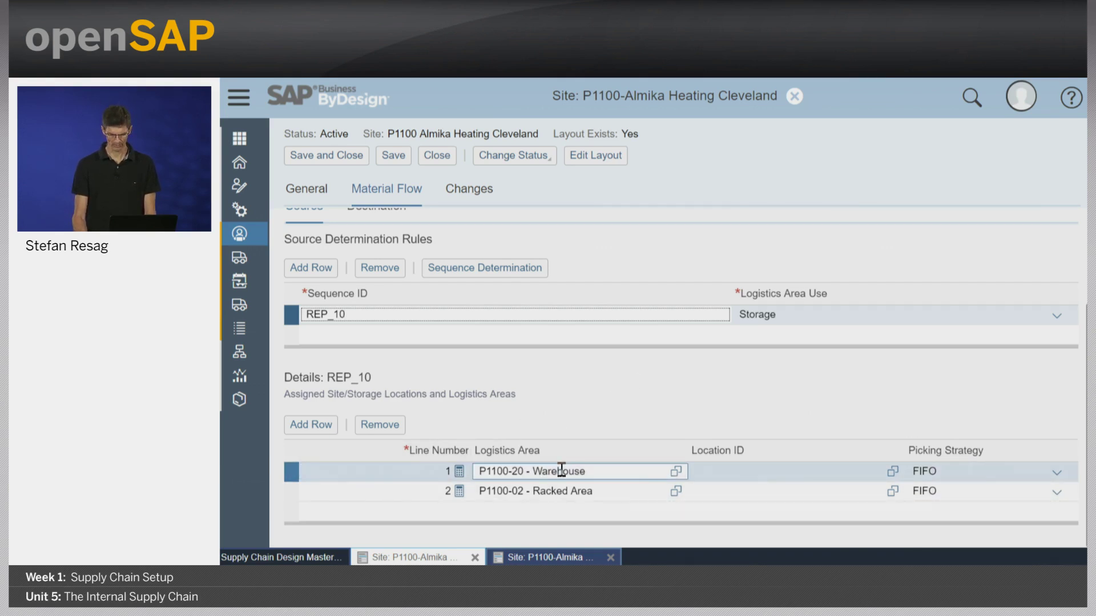
click(638, 473)
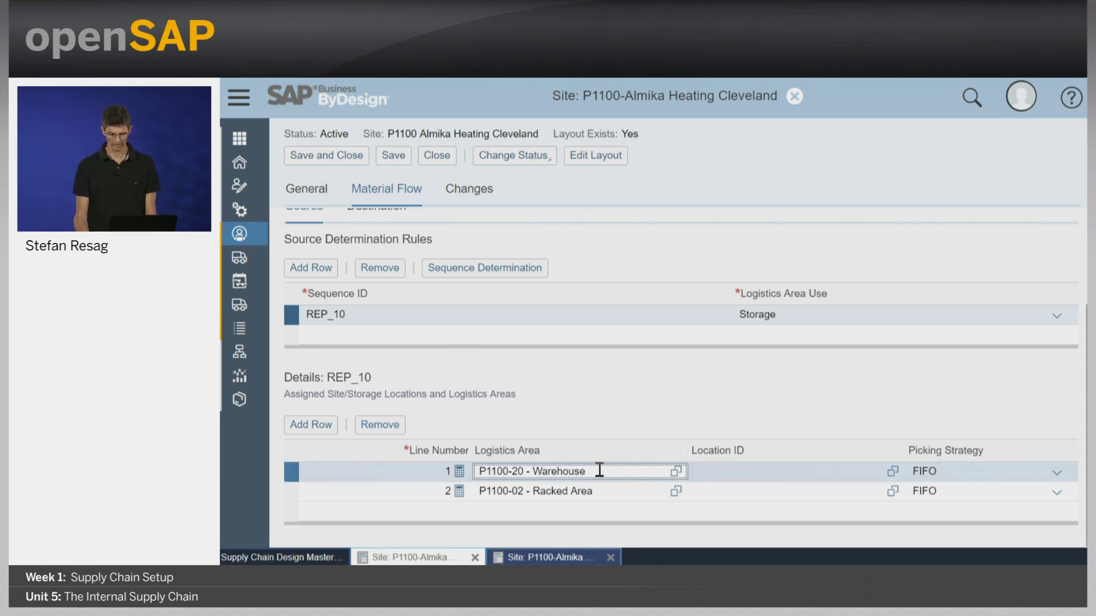
click(295, 492)
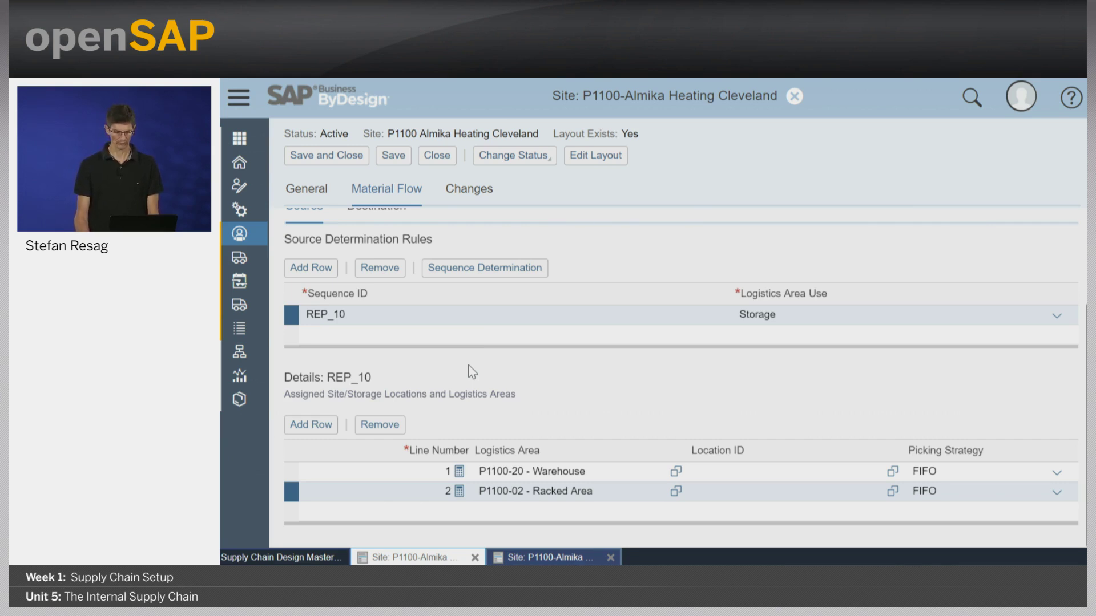
Step: Add a source determination rule with sequence ID BULK and logistics area use Storage
click(320, 268)
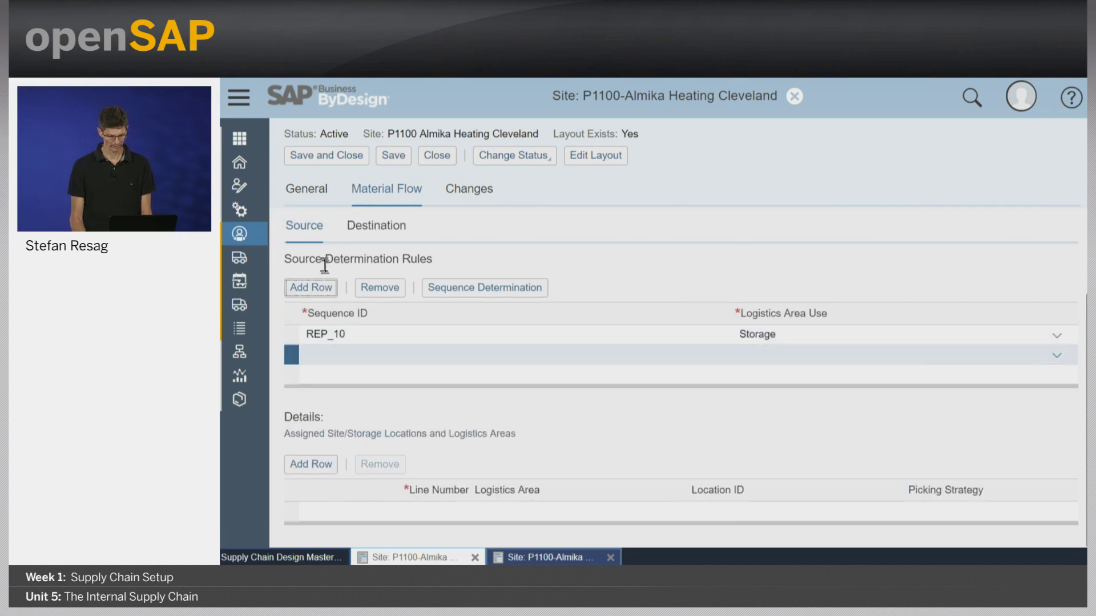
click(375, 352)
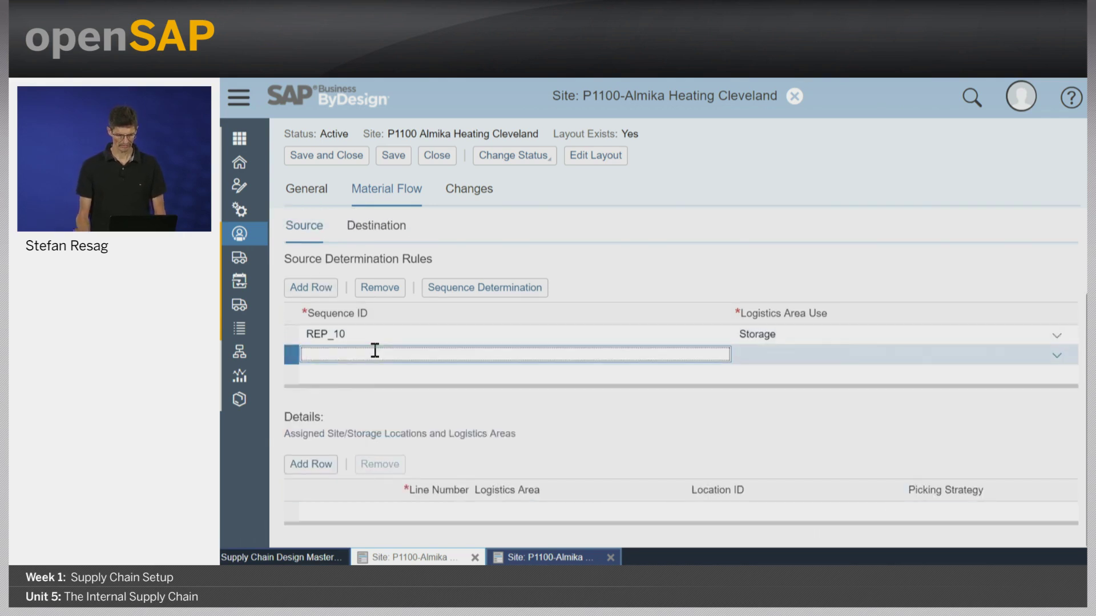
text(BULK)
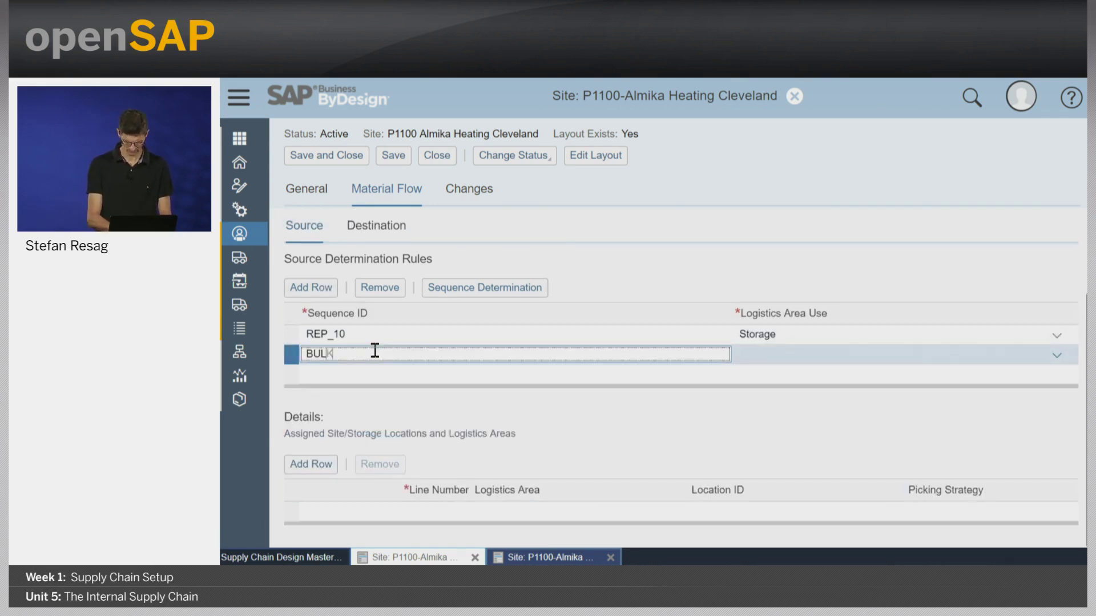
key(Return)
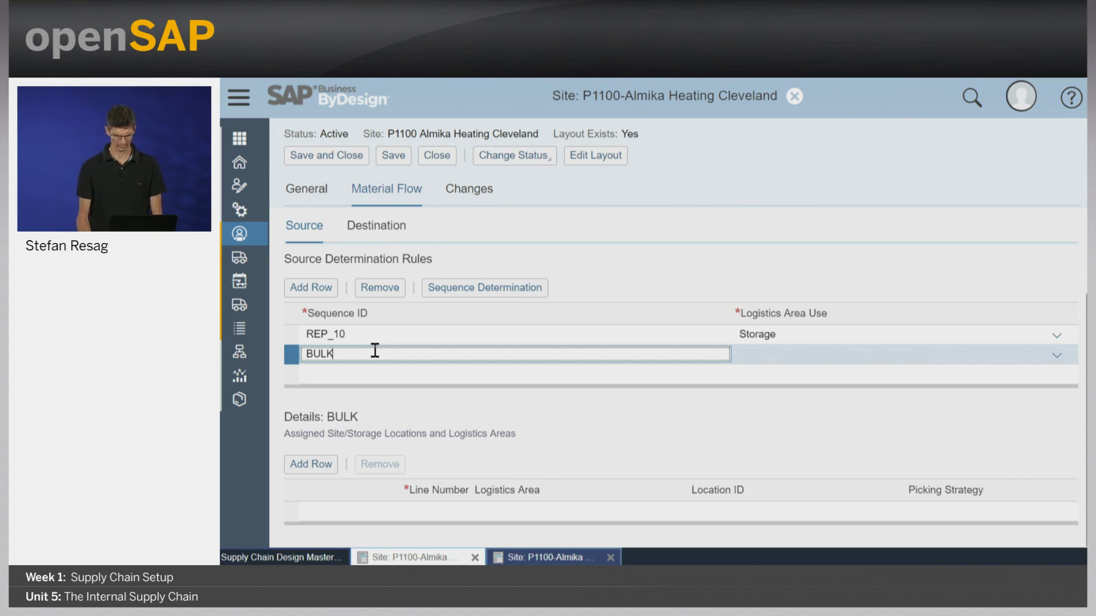
click(828, 353)
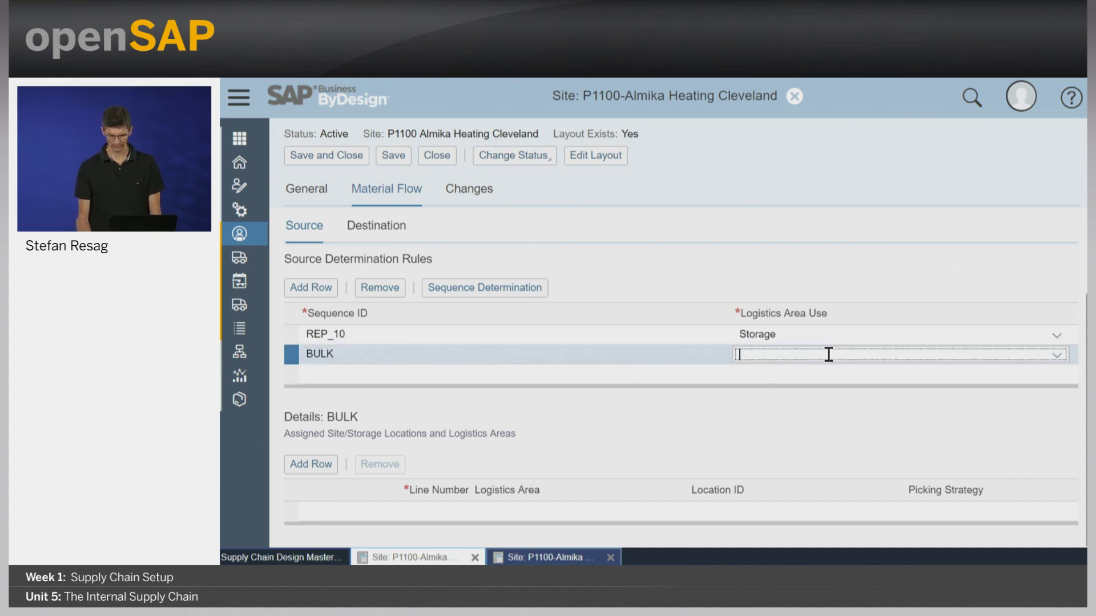
text(sto)
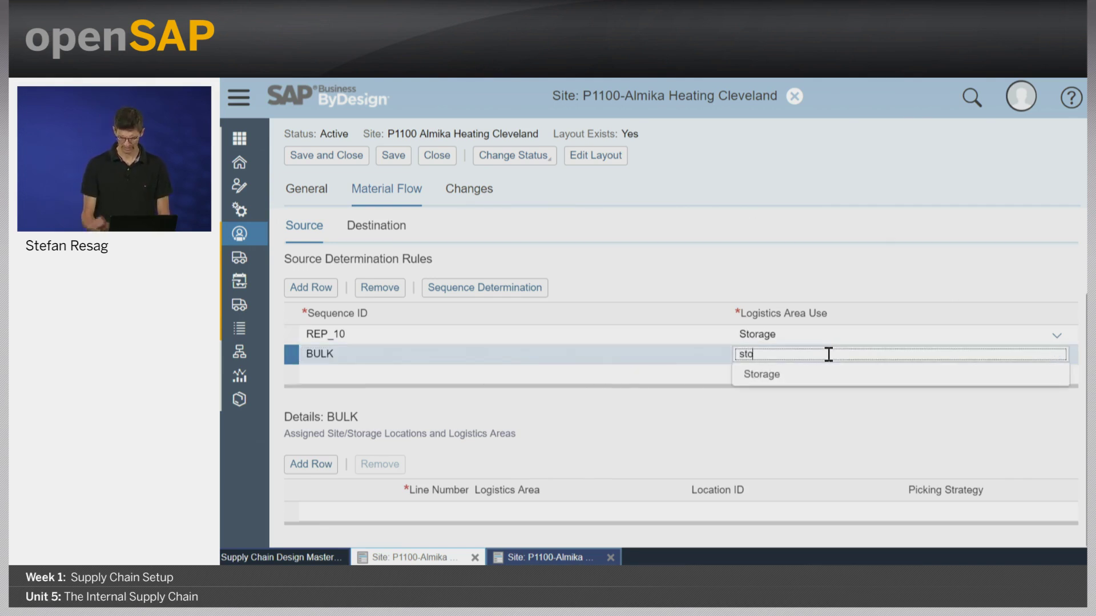
click(823, 375)
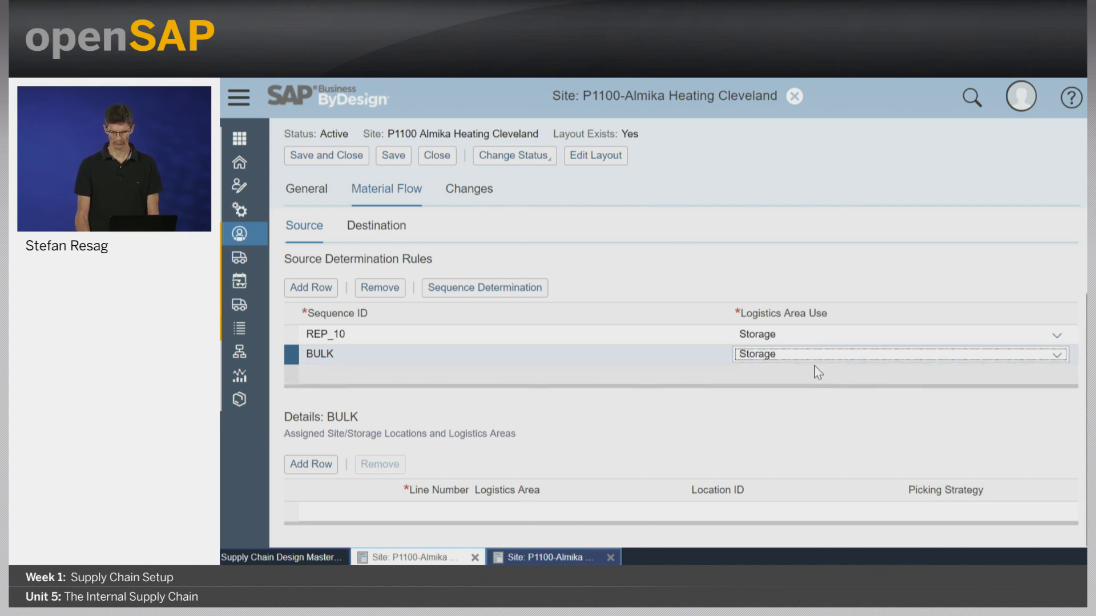
Step: Assign logistics area P1100-01 - Bulk Storage to the BULK rule as line 1 with picking strategy Minimum Movements, and save the site
click(311, 464)
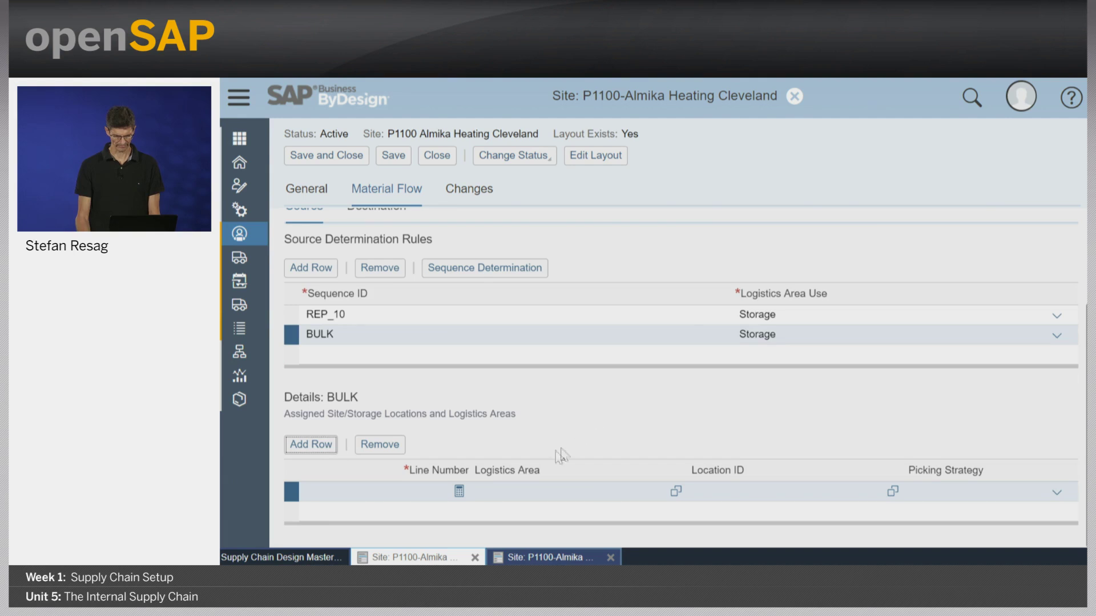
click(420, 492)
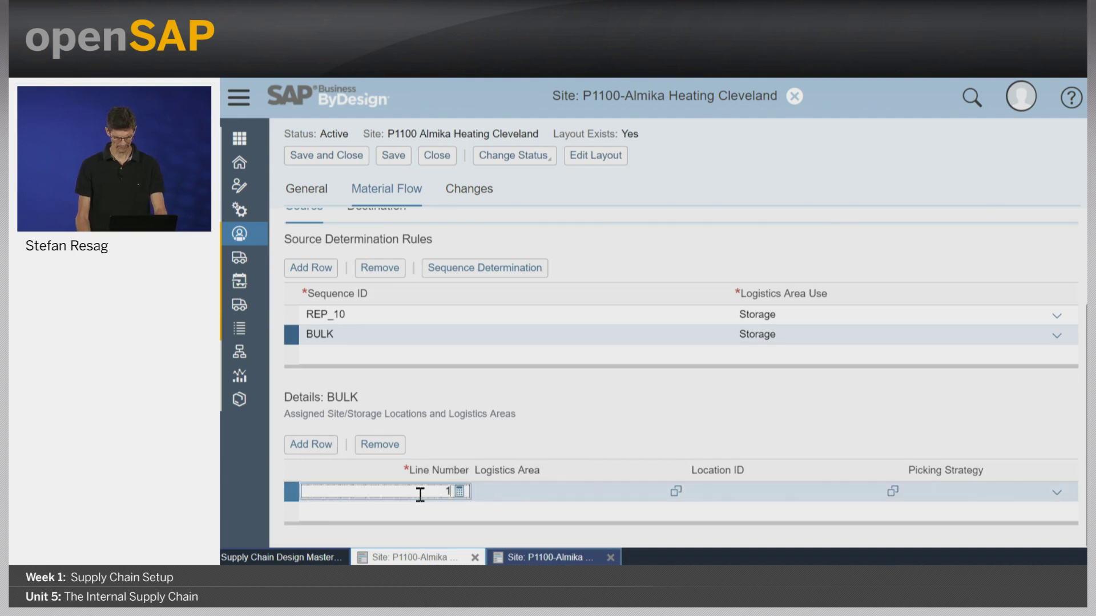
key(Tab)
text(bulk)
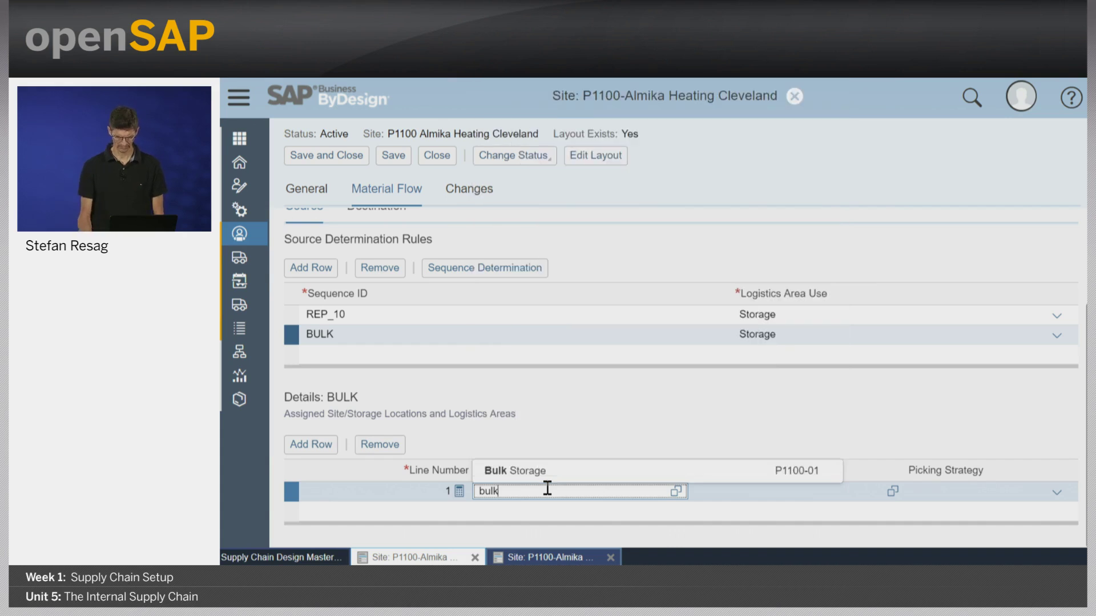
click(577, 470)
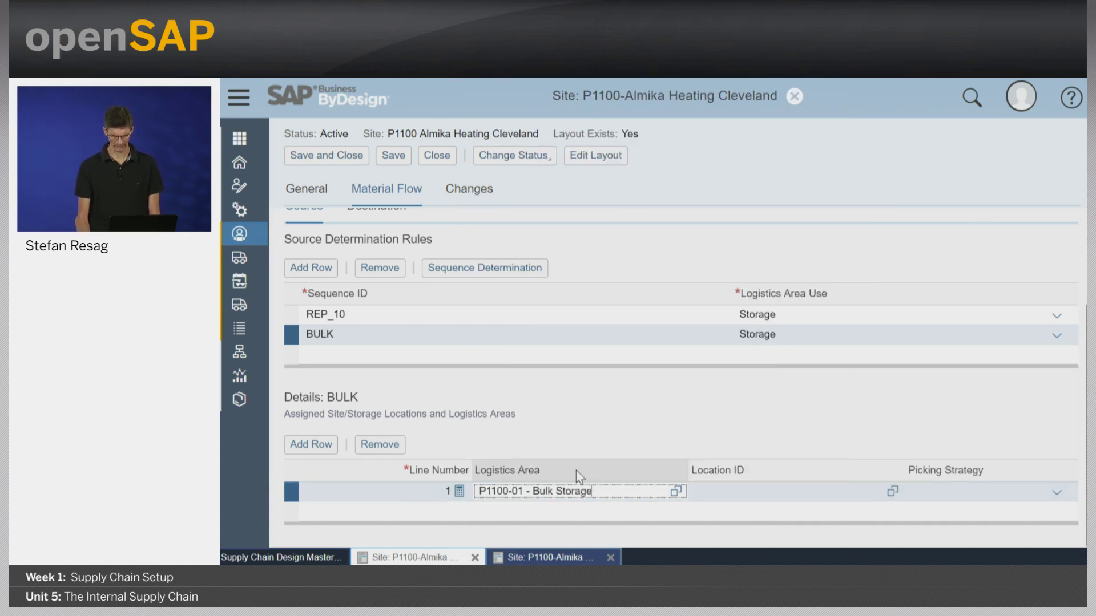
click(1057, 494)
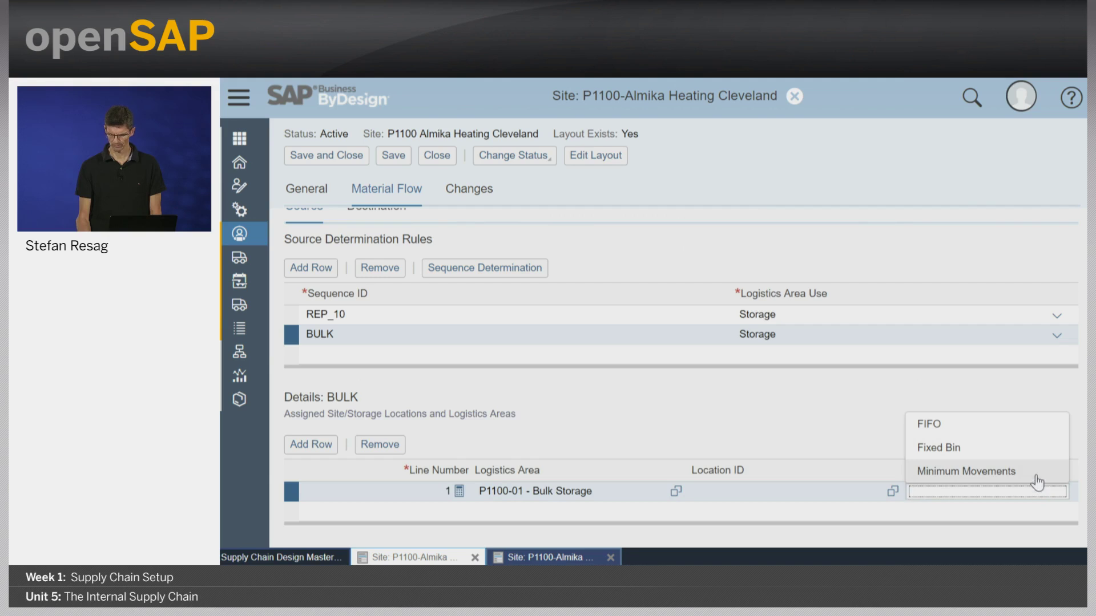
click(1037, 481)
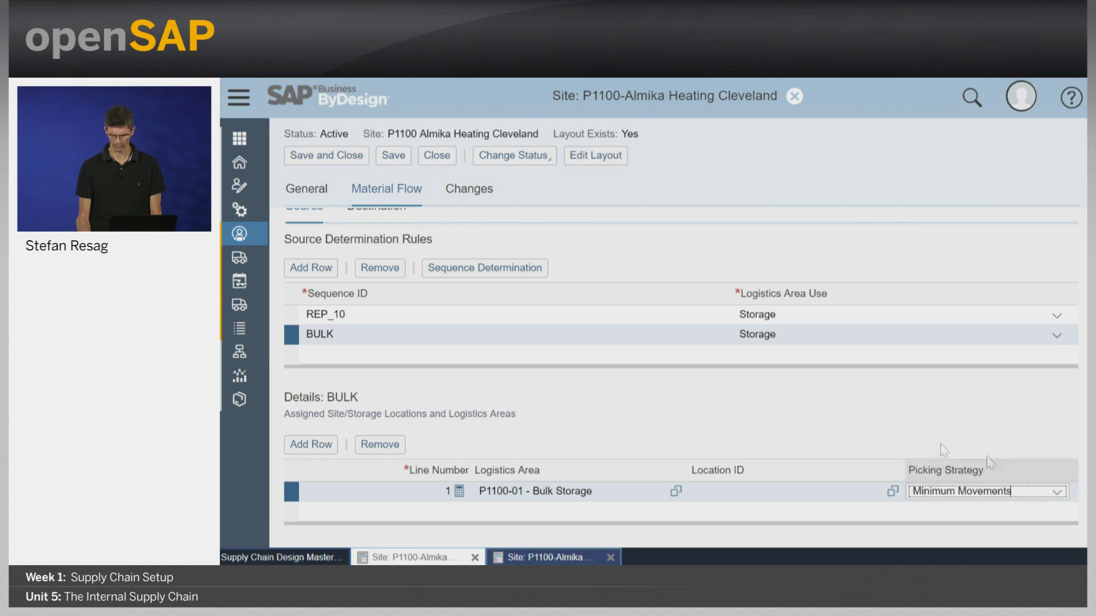
click(717, 414)
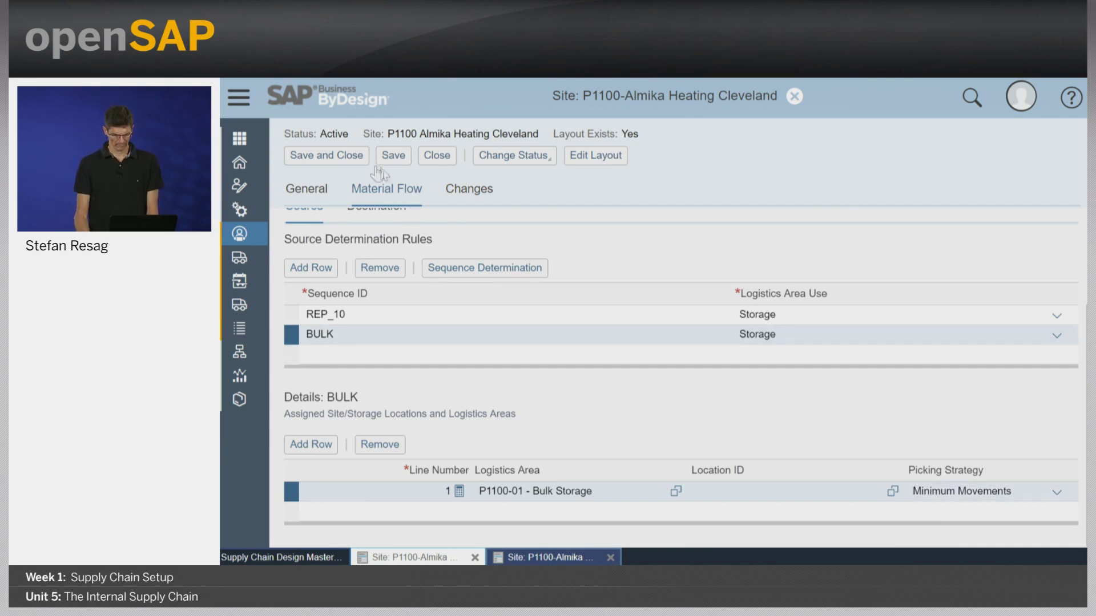
click(393, 158)
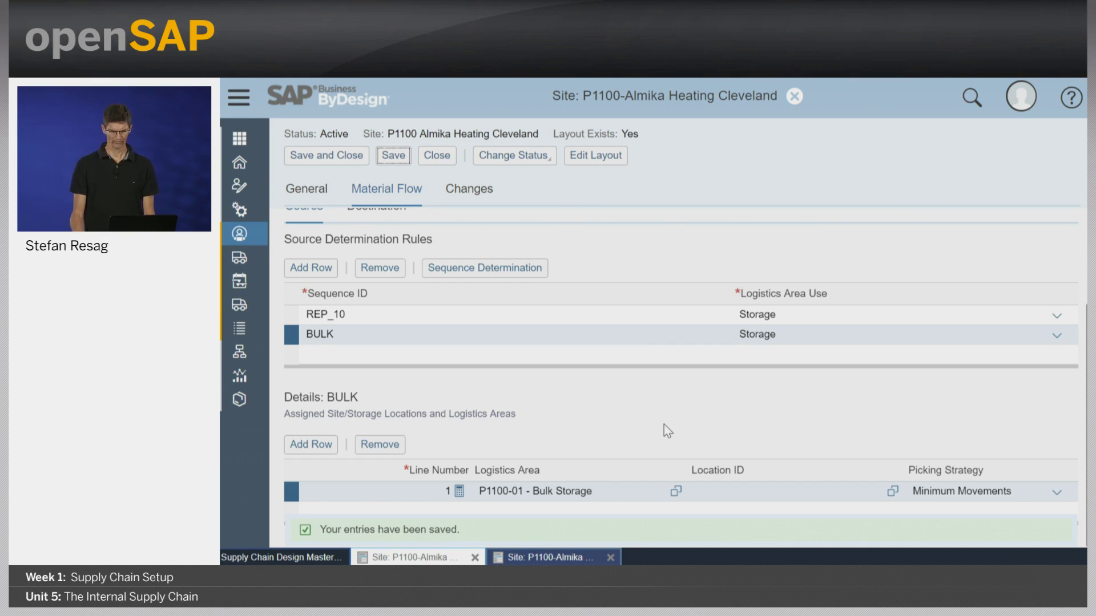
Step: Add a sequence determination entry for the source rules with search sequence REP_10 and storage group NON-BULK
click(372, 316)
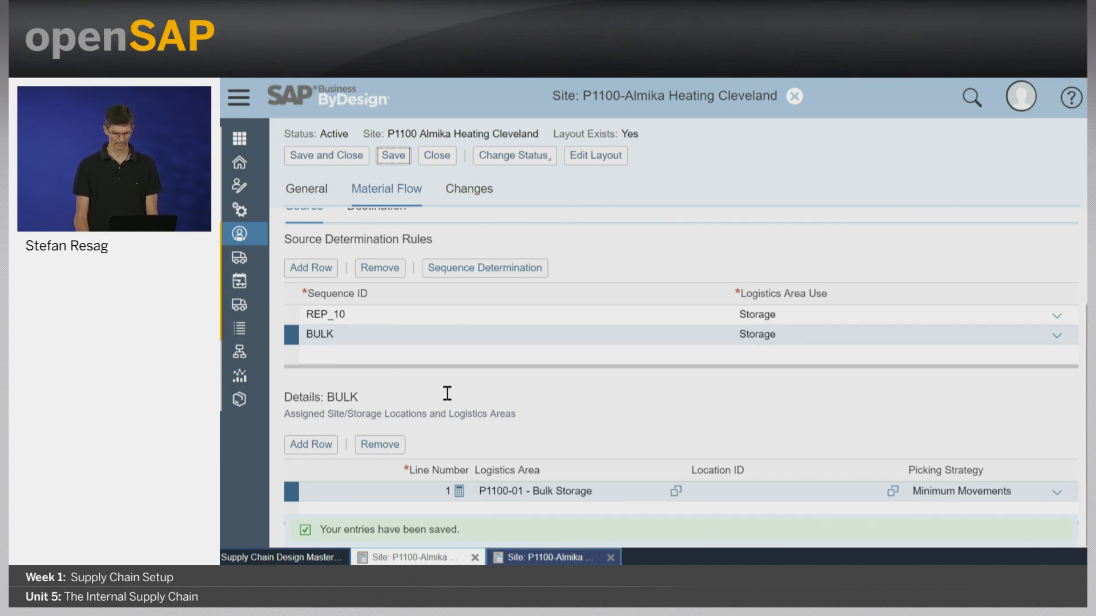
click(509, 276)
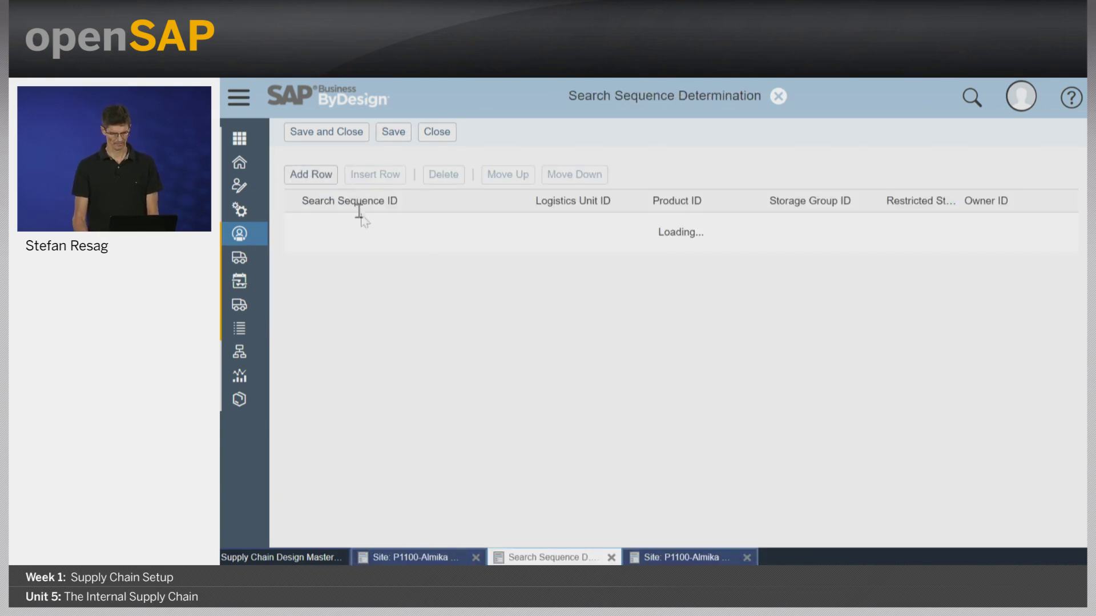
click(317, 178)
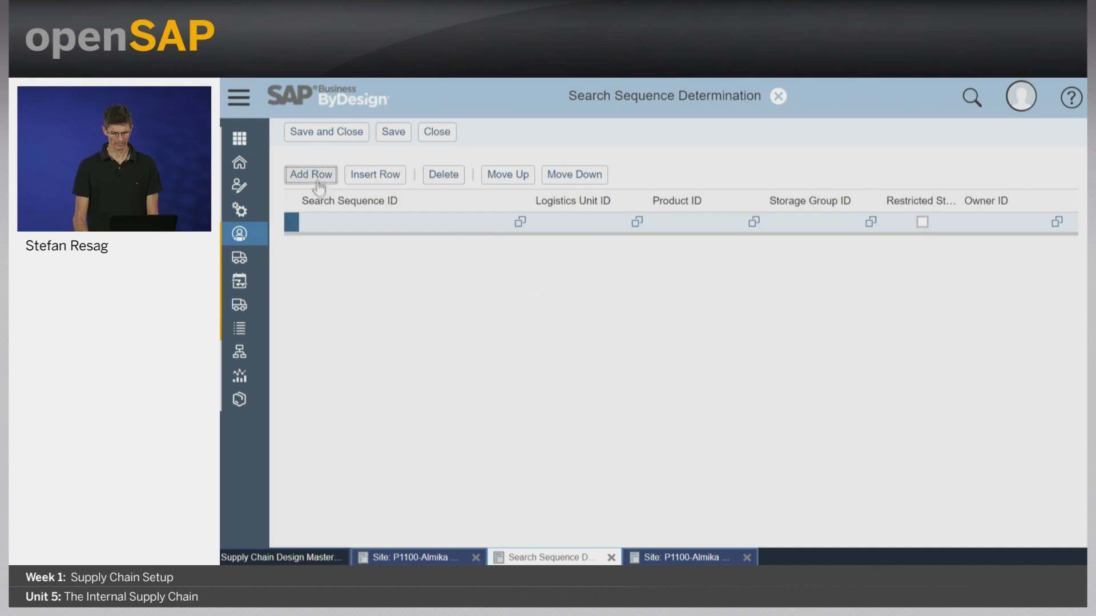
click(520, 222)
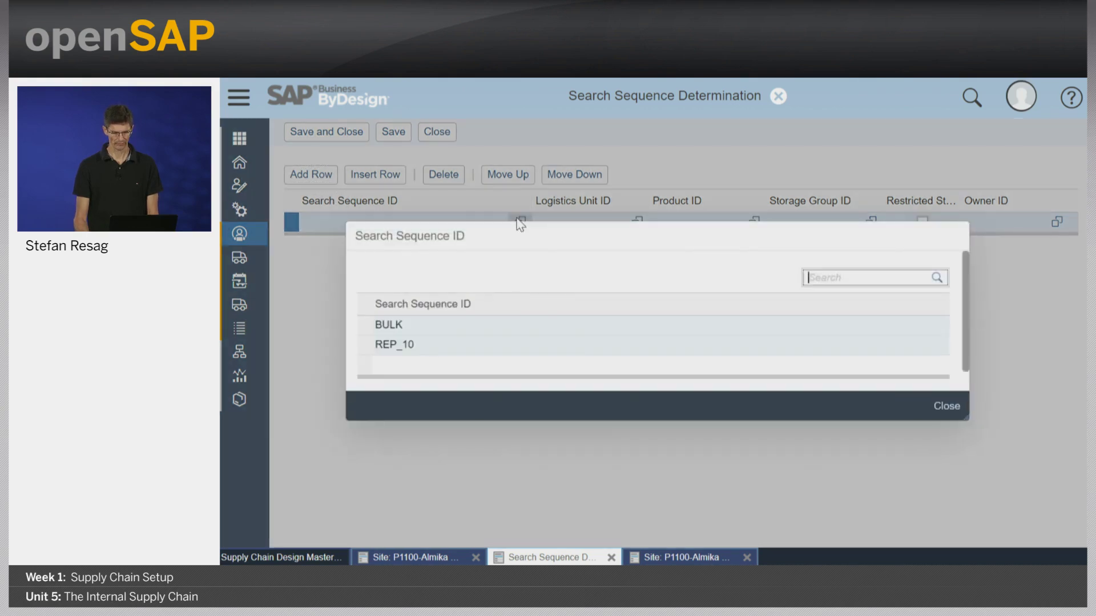
click(368, 333)
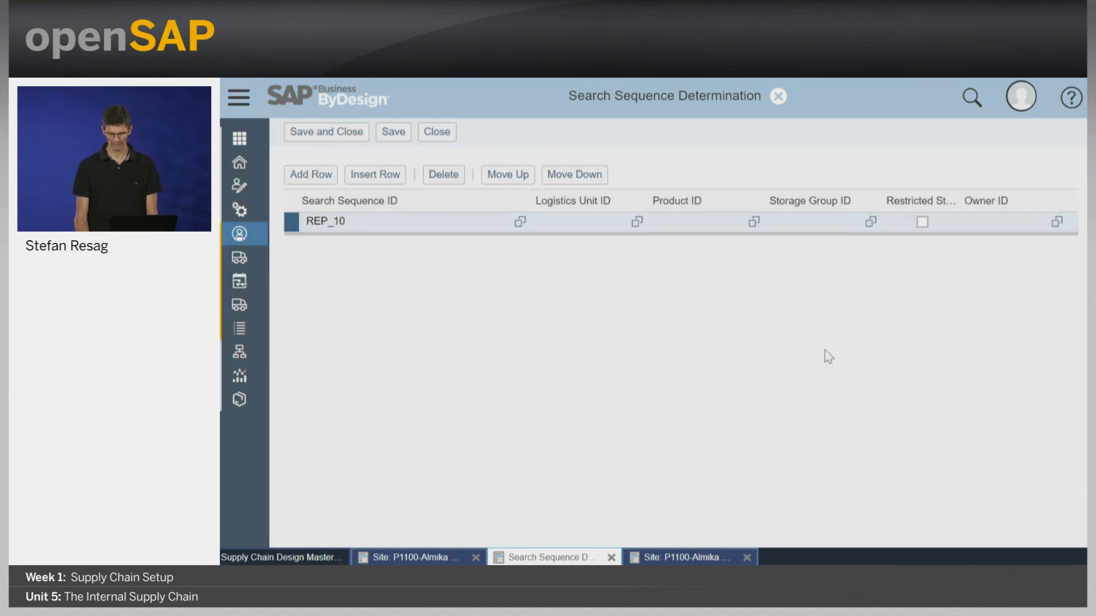
click(871, 222)
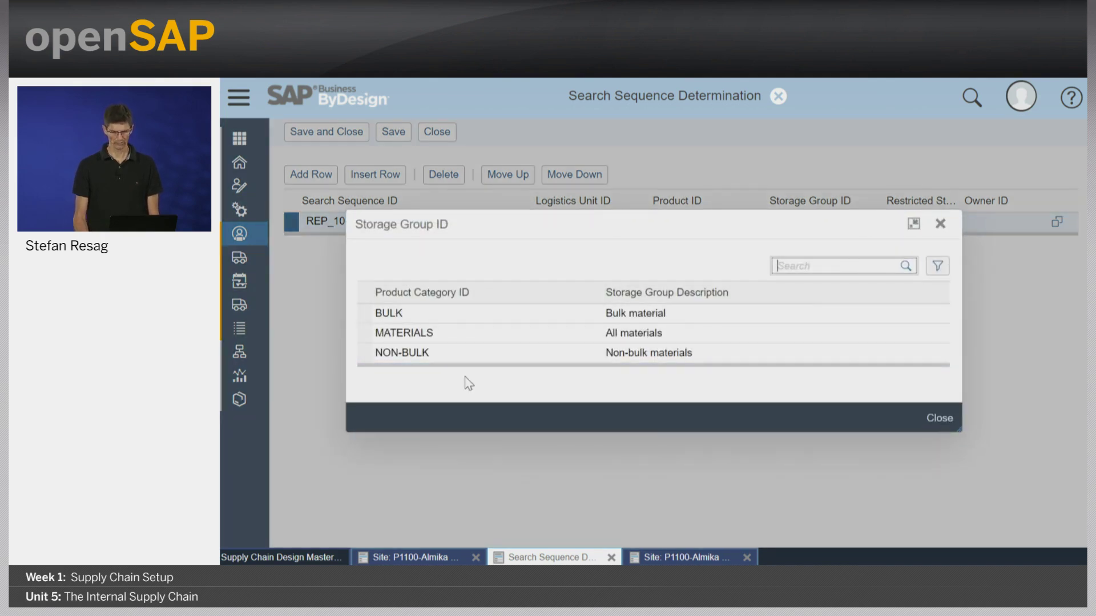
click(366, 353)
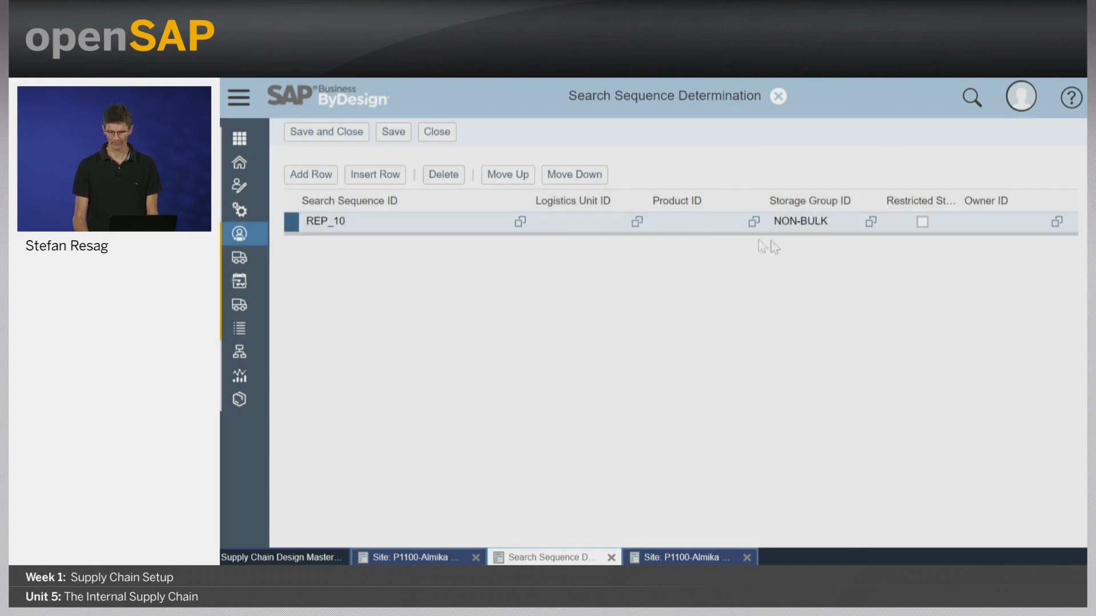
Step: Add a second sequence determination entry with search sequence BULK and storage group BULK, and save and close the sequence determination
click(317, 174)
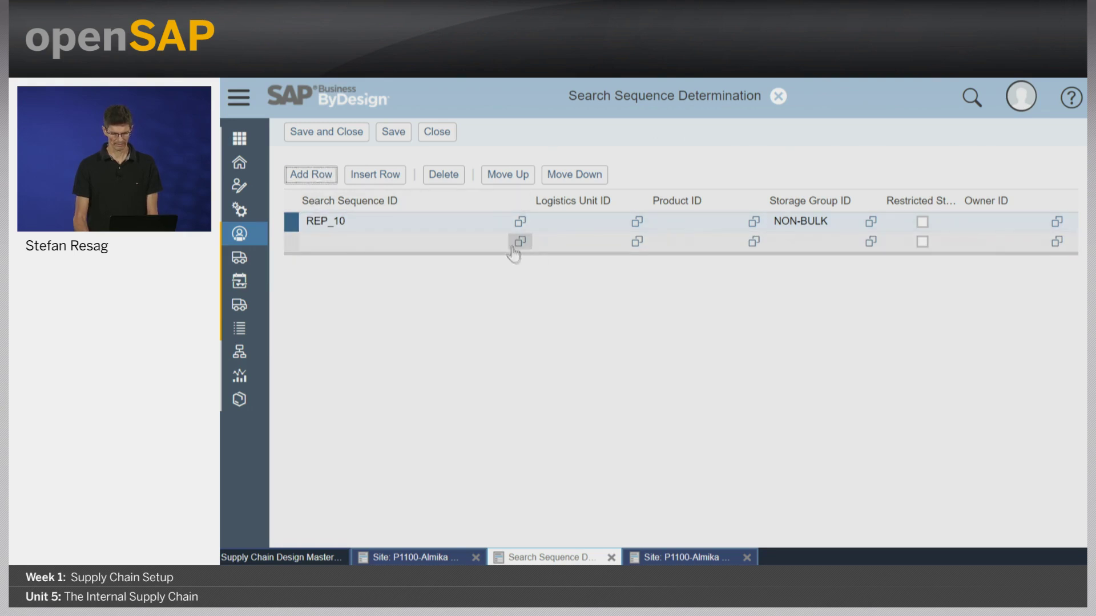
click(519, 242)
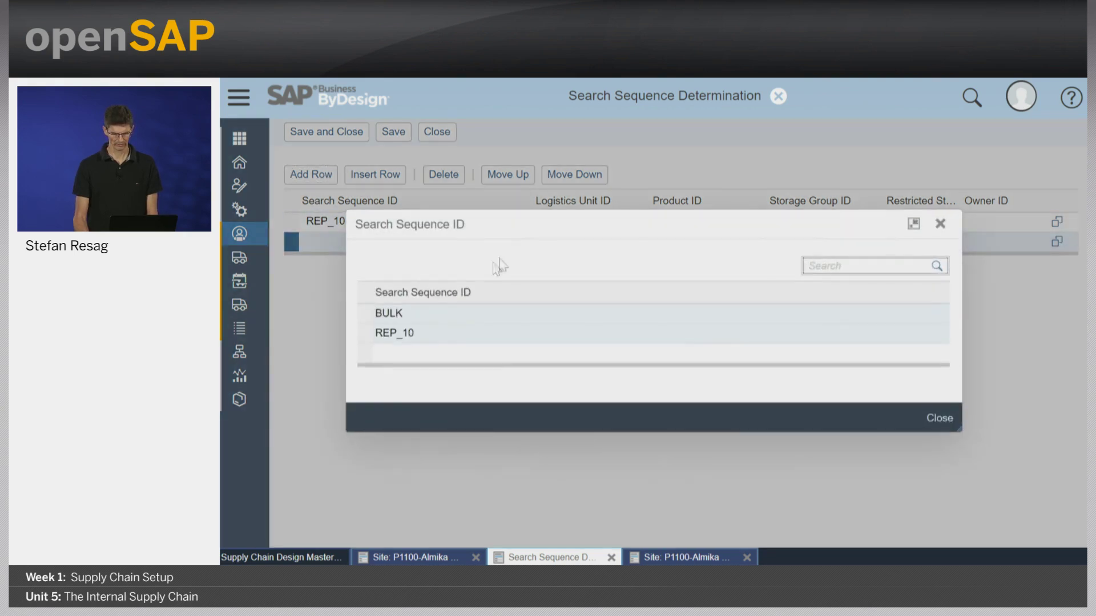
click(388, 314)
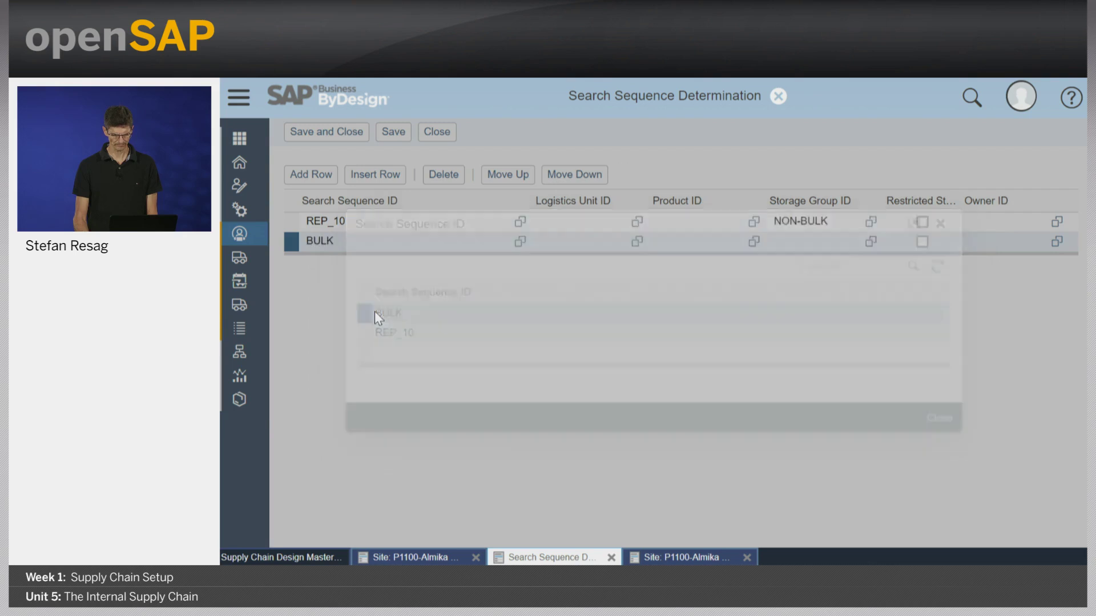
click(870, 242)
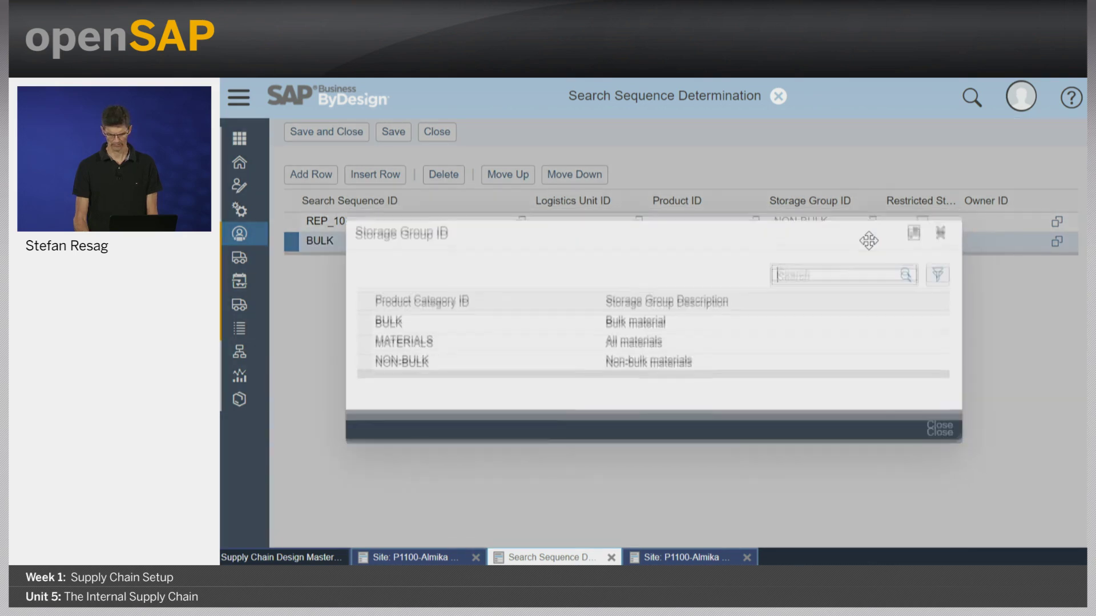
click(365, 313)
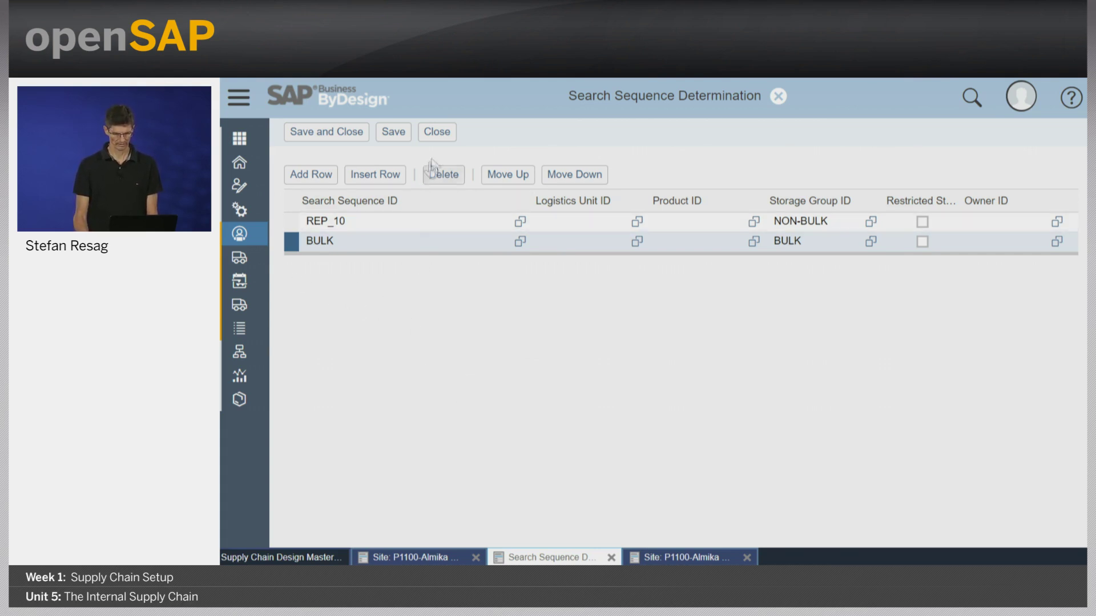
click(352, 133)
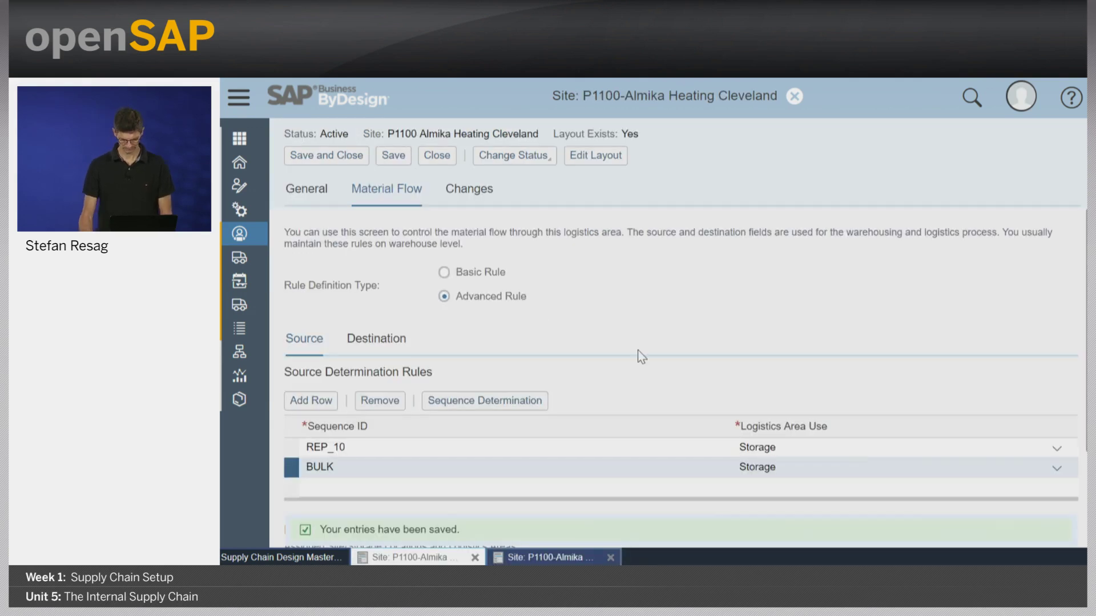
key(alt+Tab)
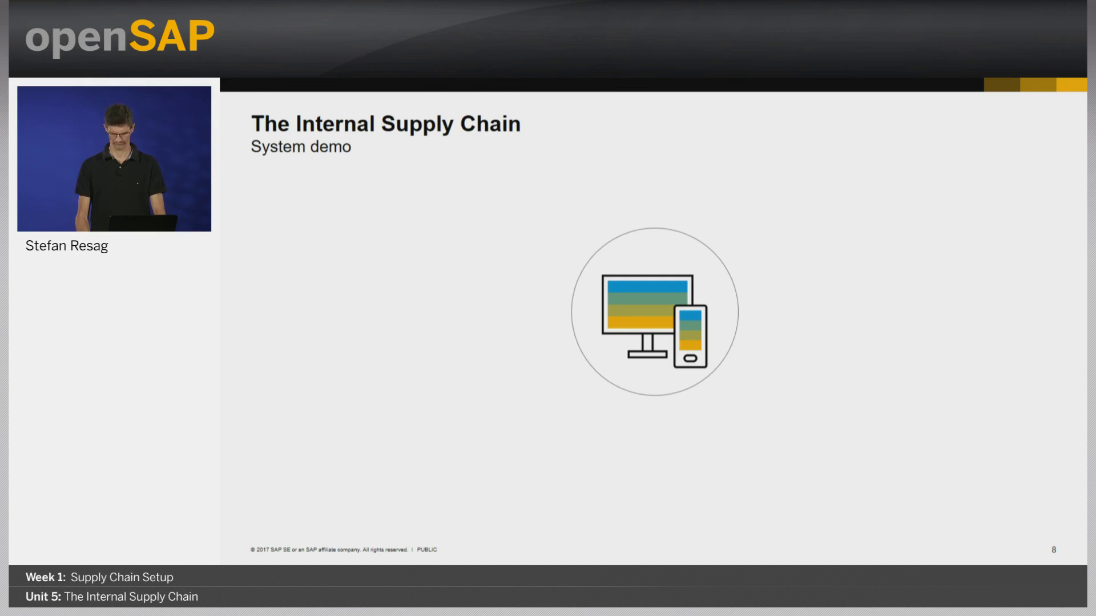
key(Right)
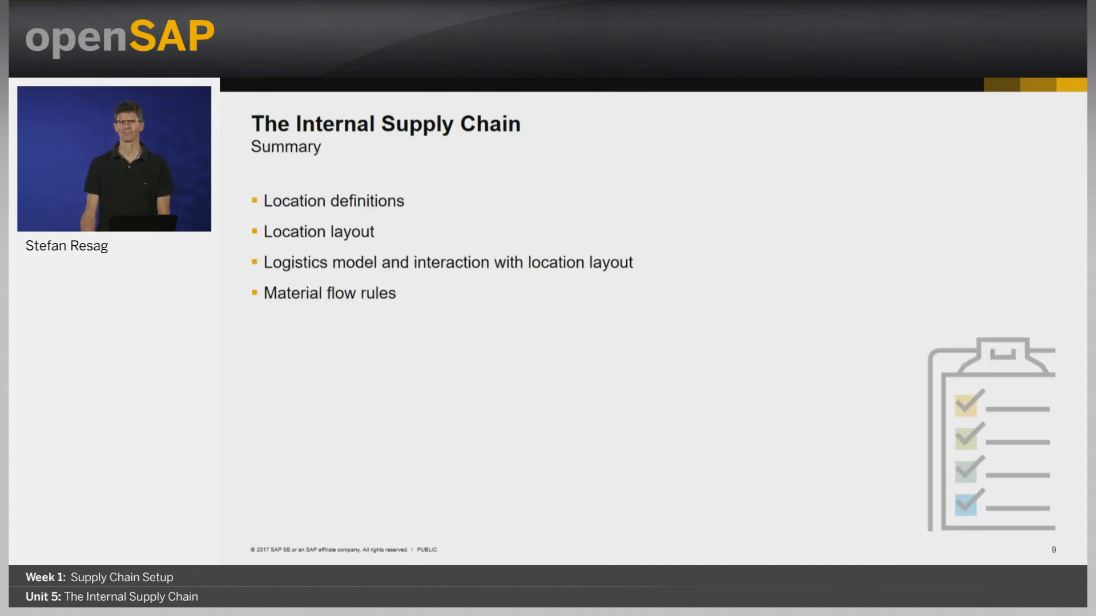